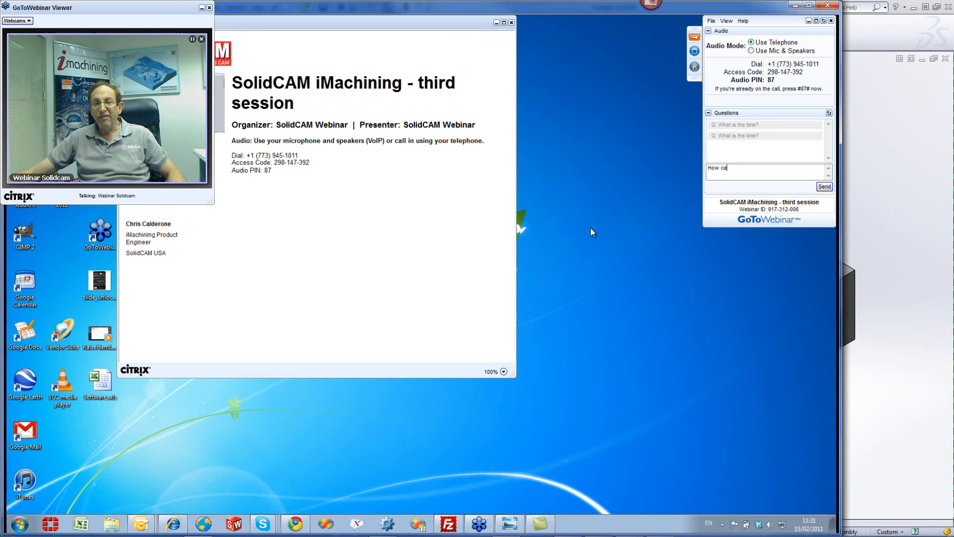
Send the question "How can I use this feature?" to the webinar staff.
text(this )
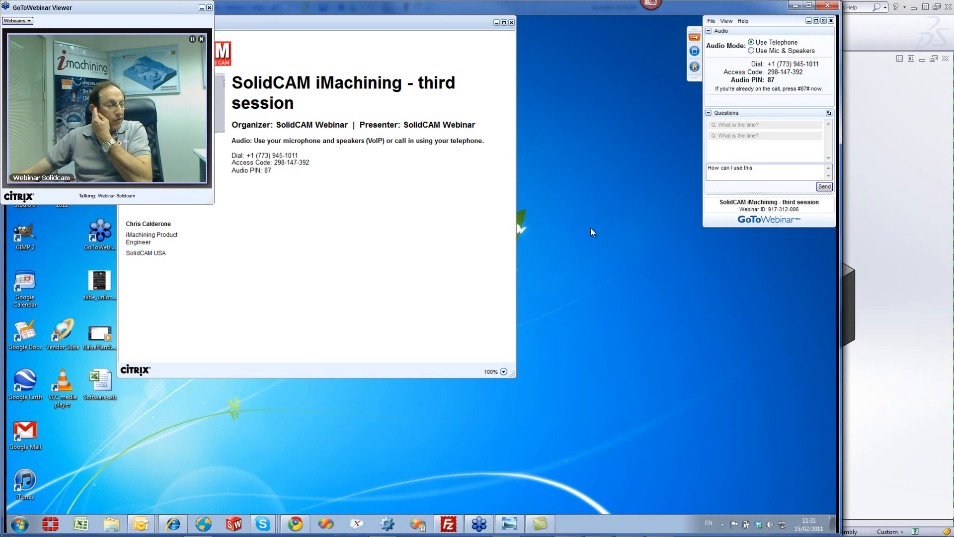
text(feature)
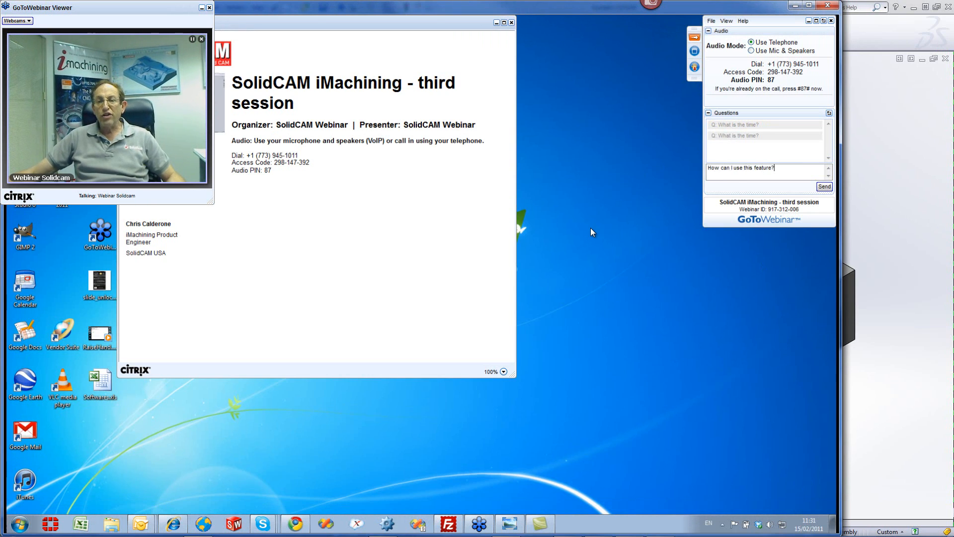
text(?)
click(825, 187)
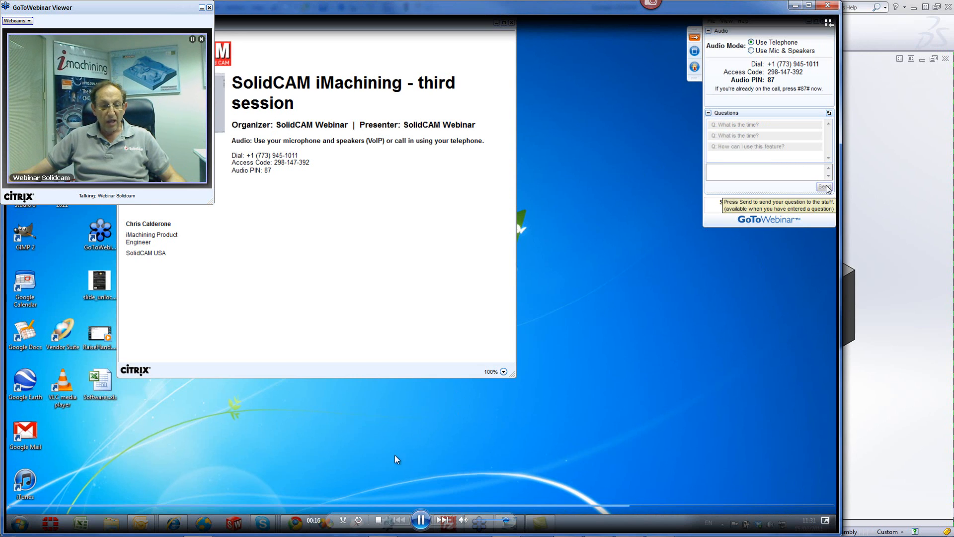
Restart the recording and submit "How can I use this feature?" again in the webinar's questions area.
click(378, 520)
click(417, 520)
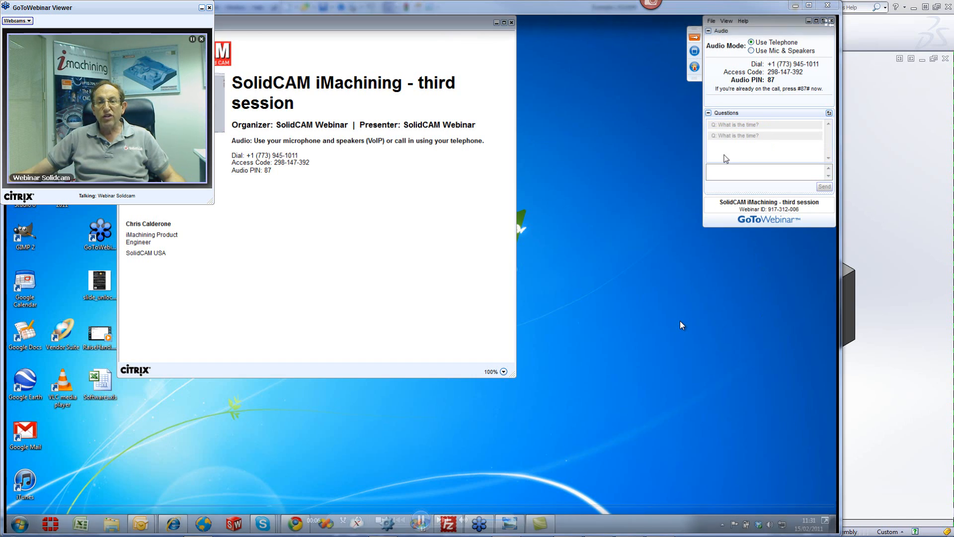
text(How m)
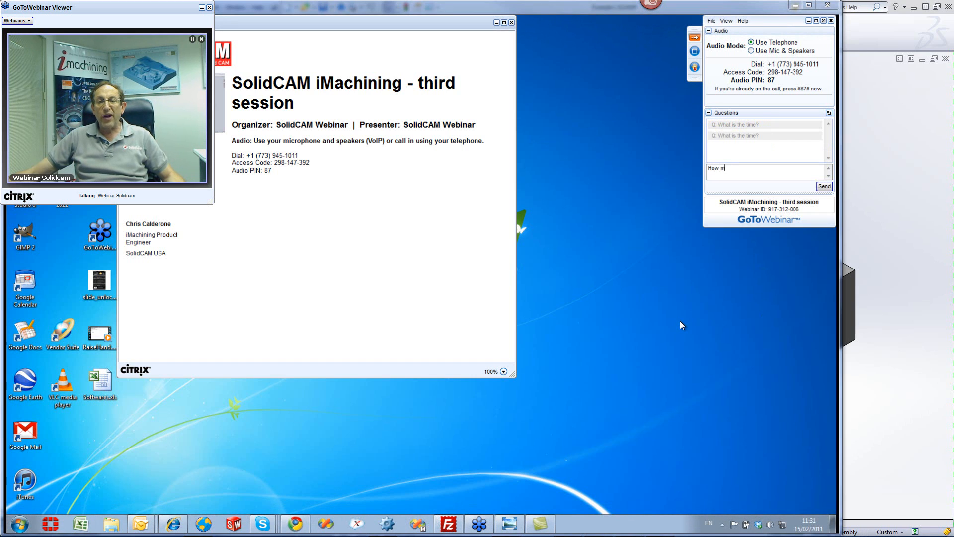
key(BackSpace)
text(can I use t)
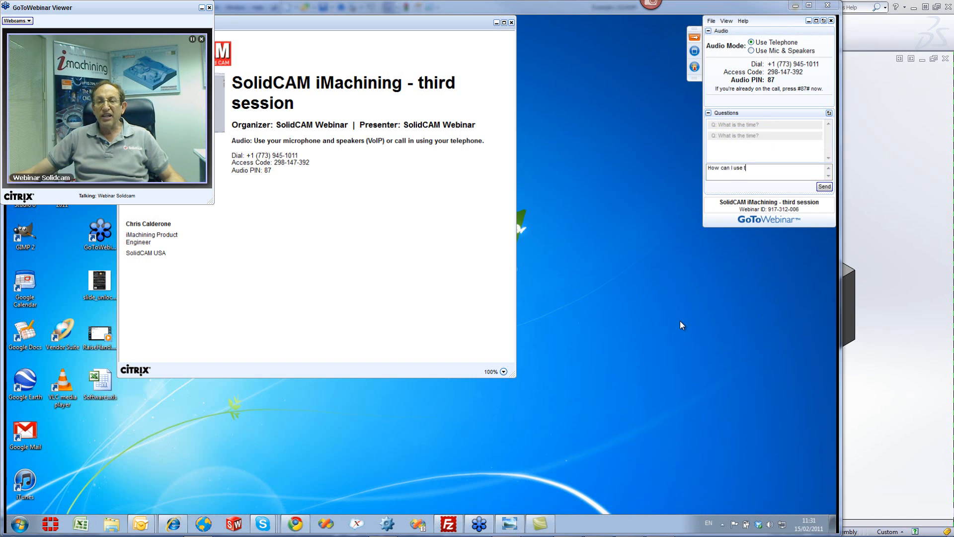
text(his feature?)
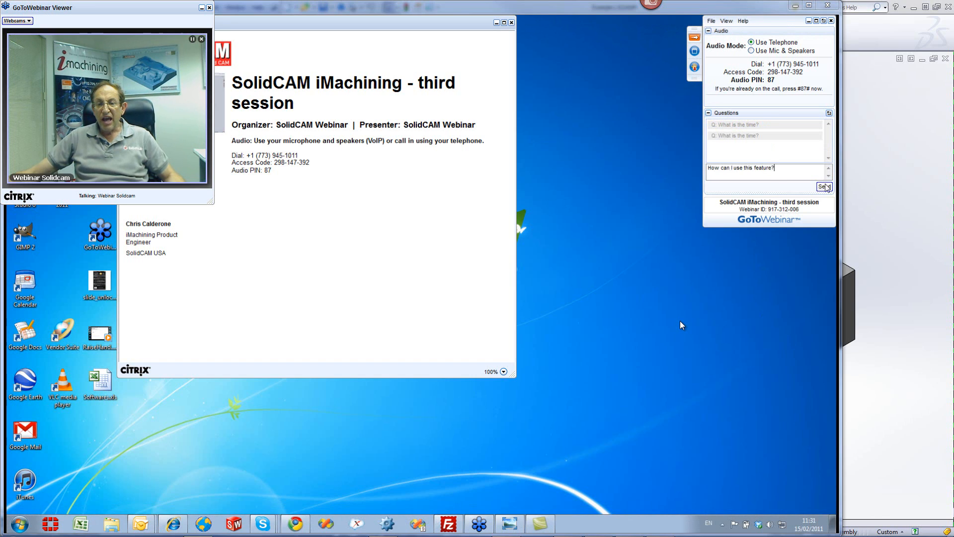
click(825, 187)
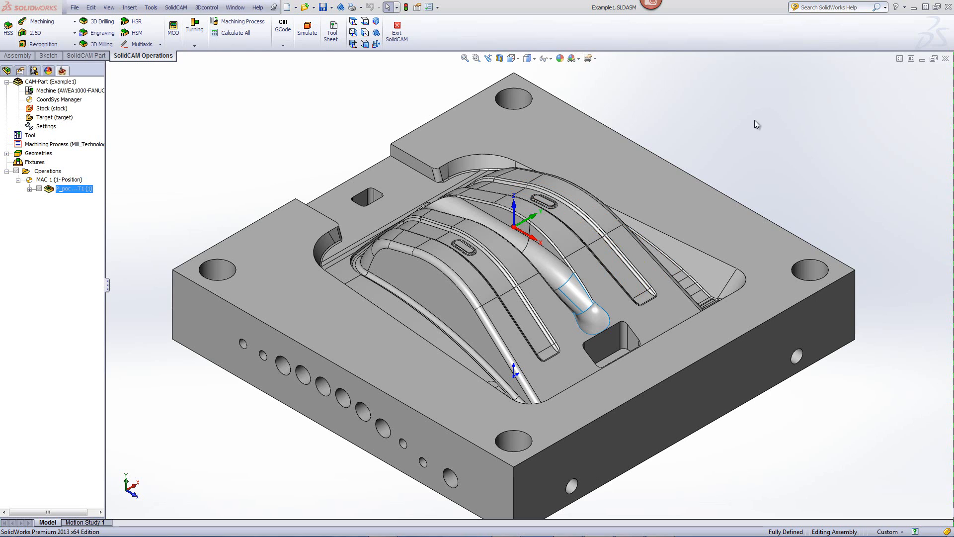
Examine the mold part's raised core, surrounding cavity and flat upper face from several angles.
middle_drag(816, 135, 764, 134)
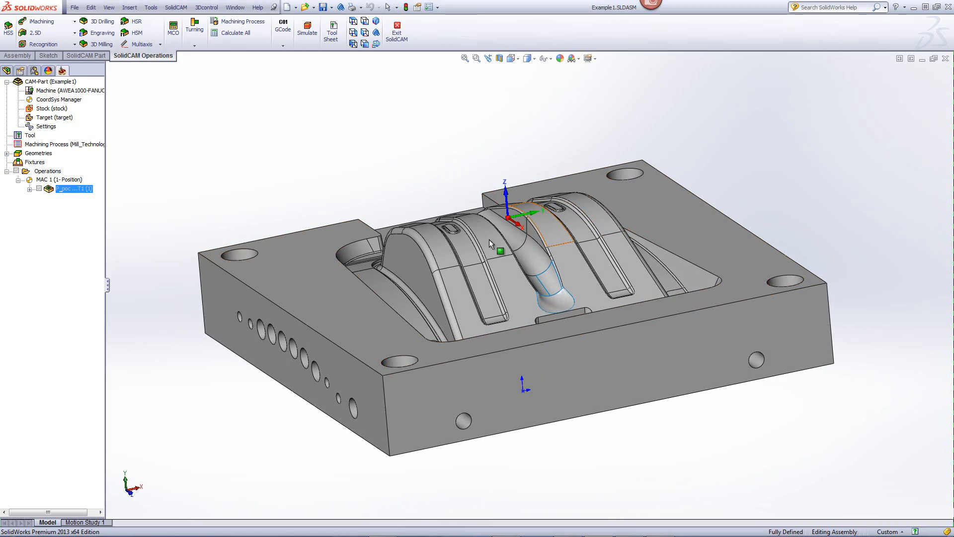
middle_drag(644, 187, 677, 177)
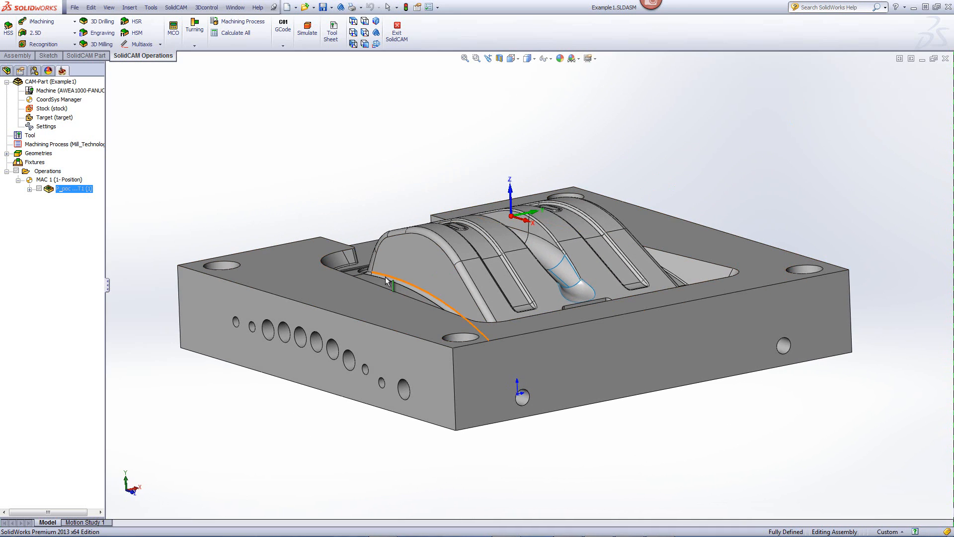
middle_drag(636, 209, 348, 313)
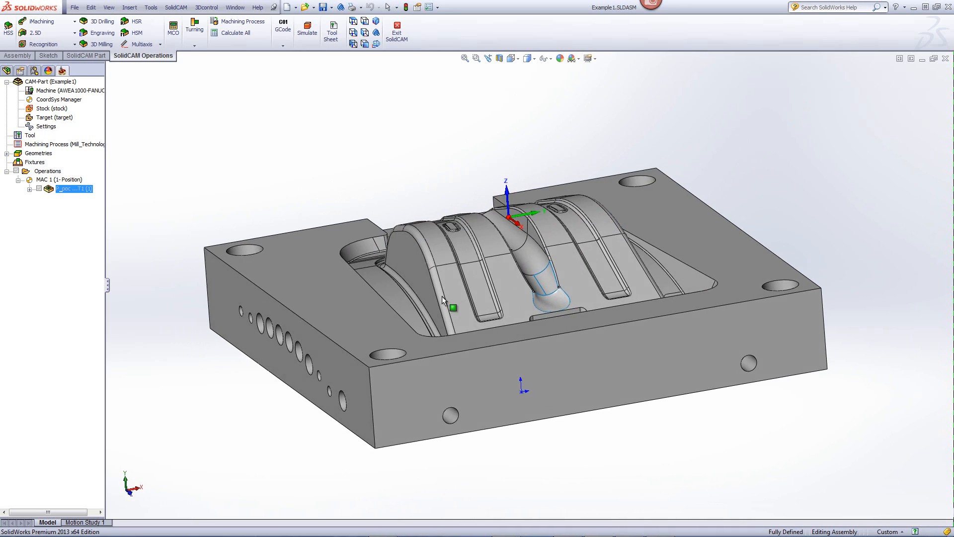
click(335, 322)
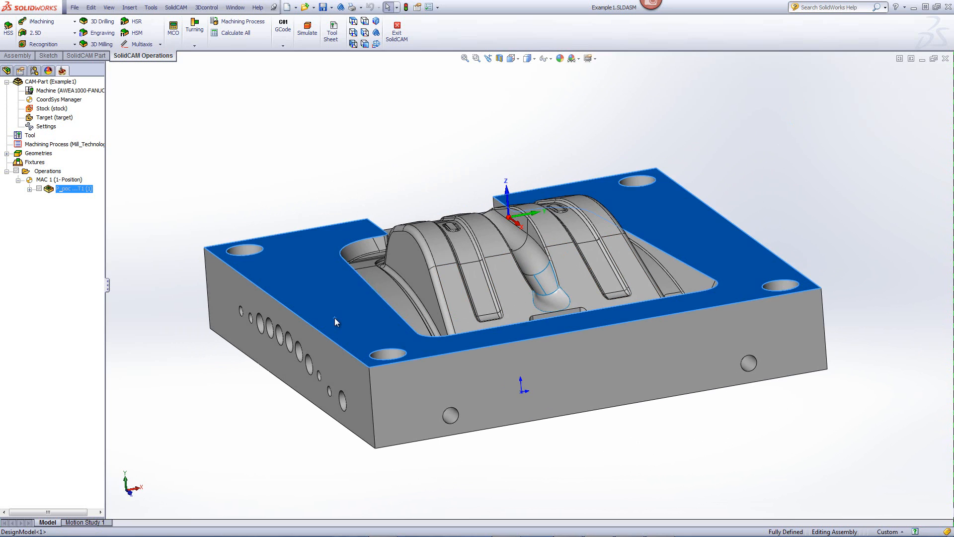
click(738, 142)
middle_drag(737, 141, 615, 213)
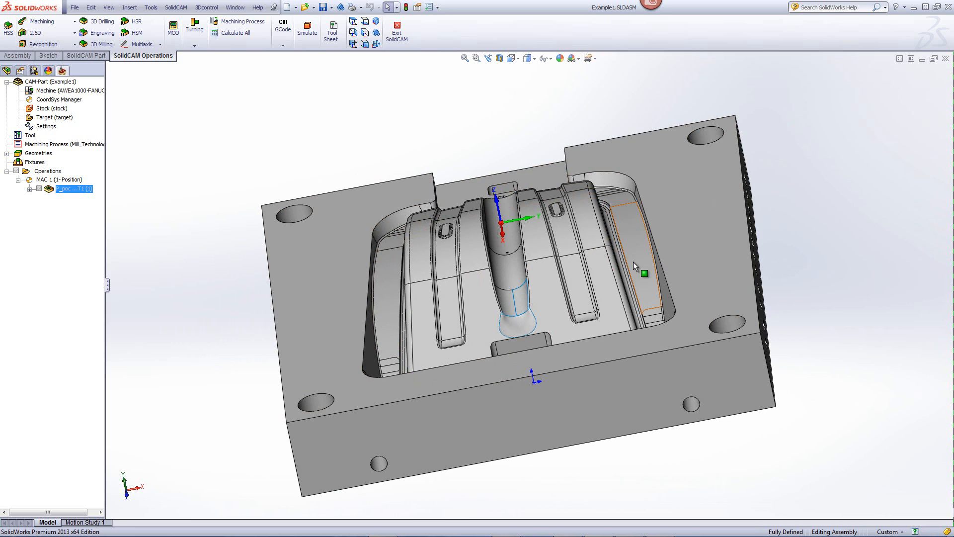
middle_drag(632, 263, 646, 233)
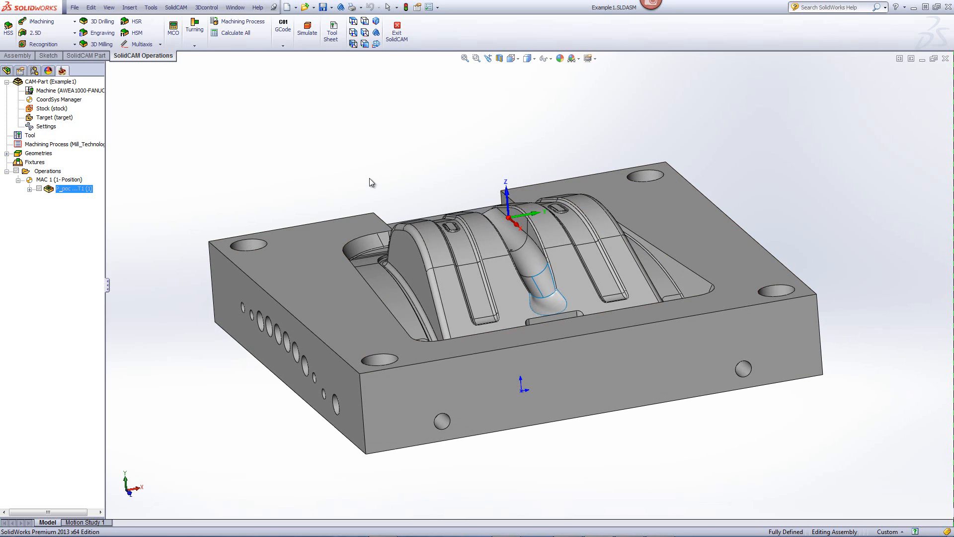
Preview the CAM-Part's stock model in its own window, then close the preview.
click(48, 109)
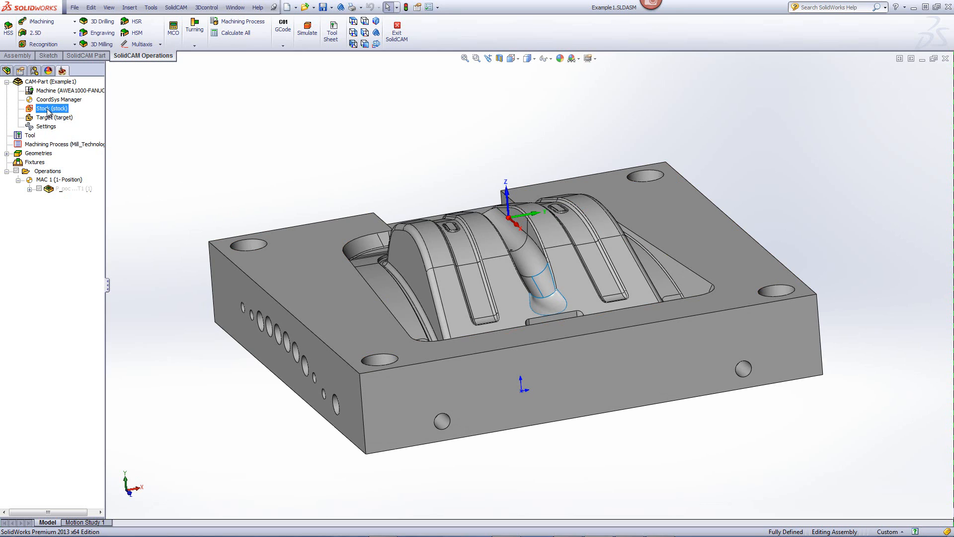
right_click(48, 108)
click(74, 127)
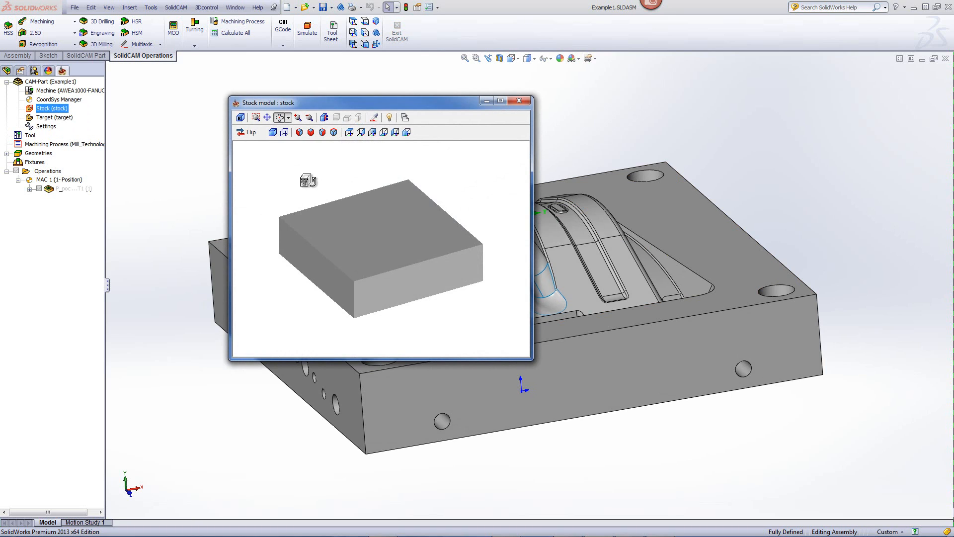
click(518, 101)
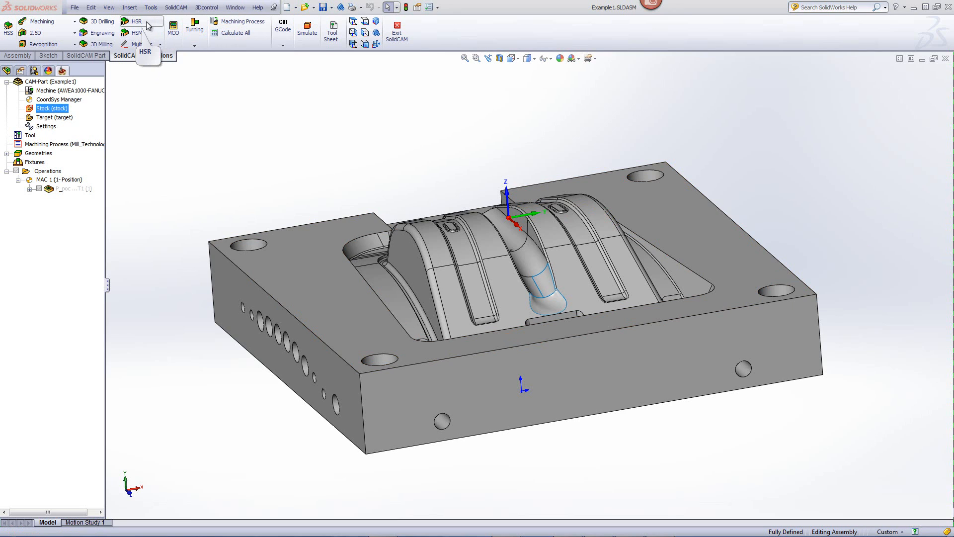
Create an HSR operation using the Contour roughing technology.
click(131, 23)
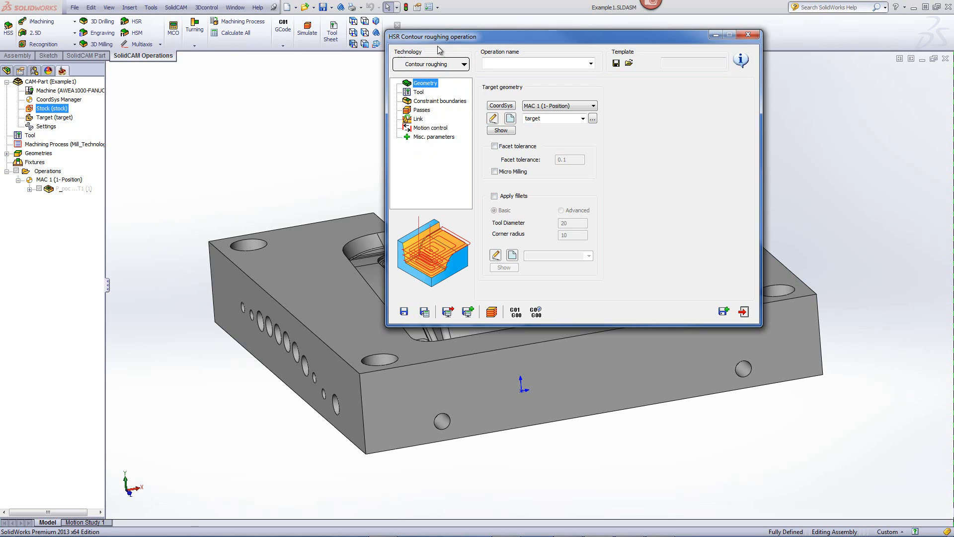
click(428, 65)
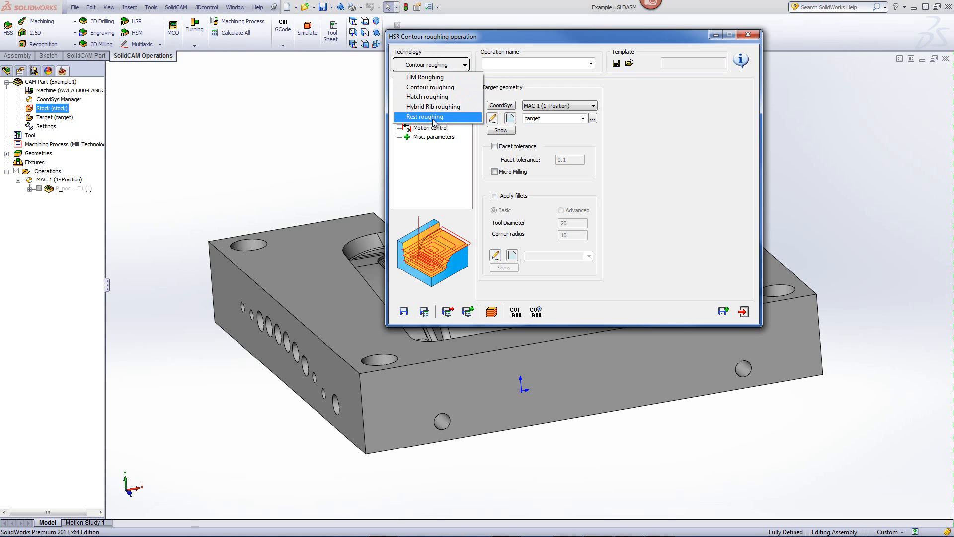
click(420, 89)
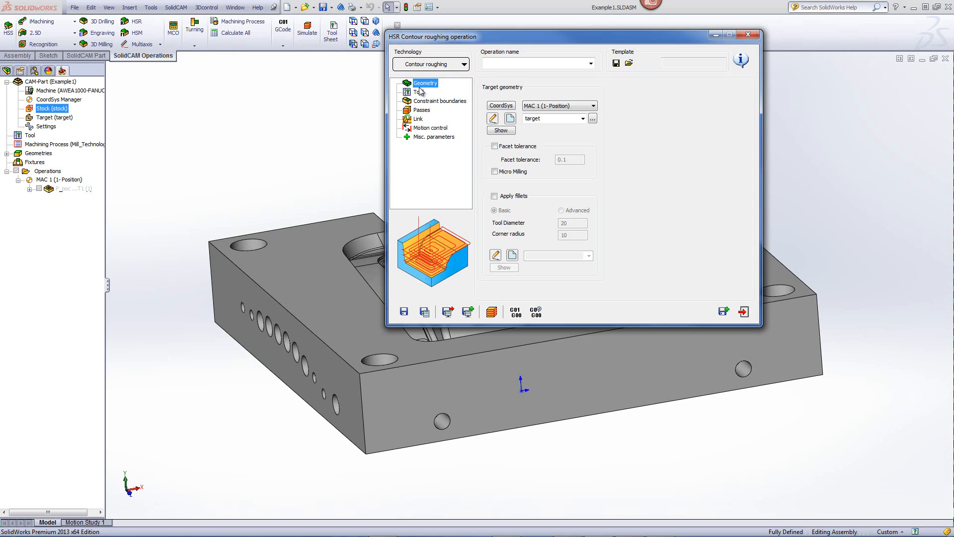
Show the operation's target geometry on the model and return to the operation settings.
double_click(547, 118)
click(547, 118)
click(503, 130)
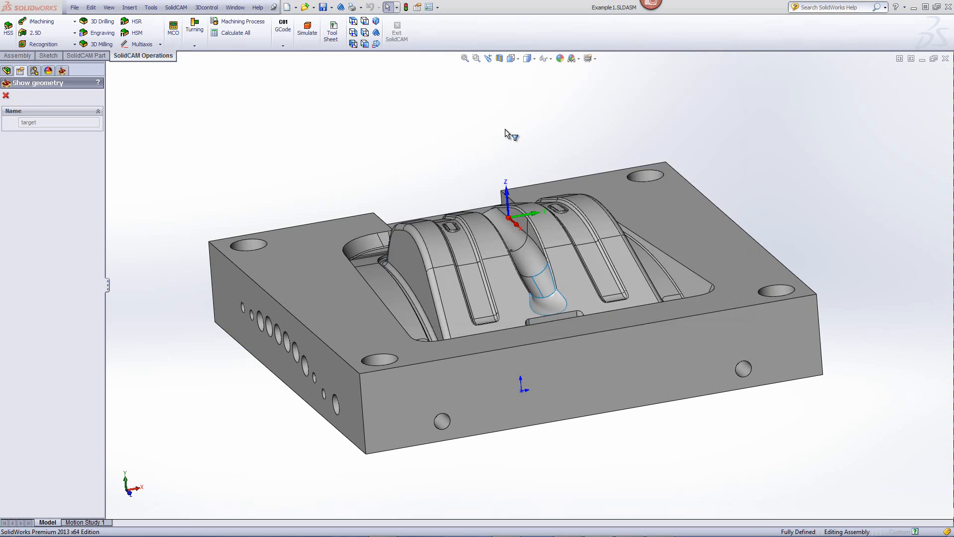
click(6, 95)
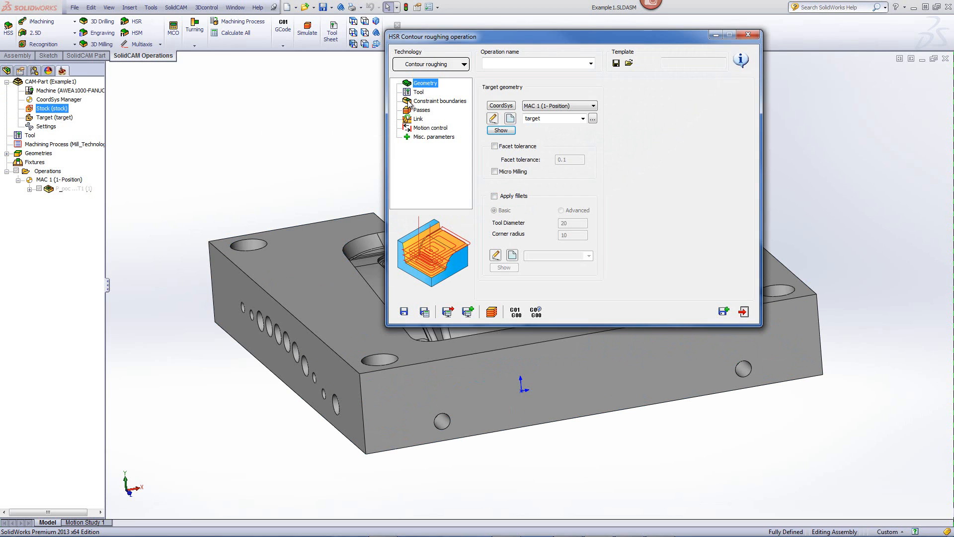
Assign tool 1, the 20 mm end mill, to the contour roughing operation after checking its tool data.
click(419, 92)
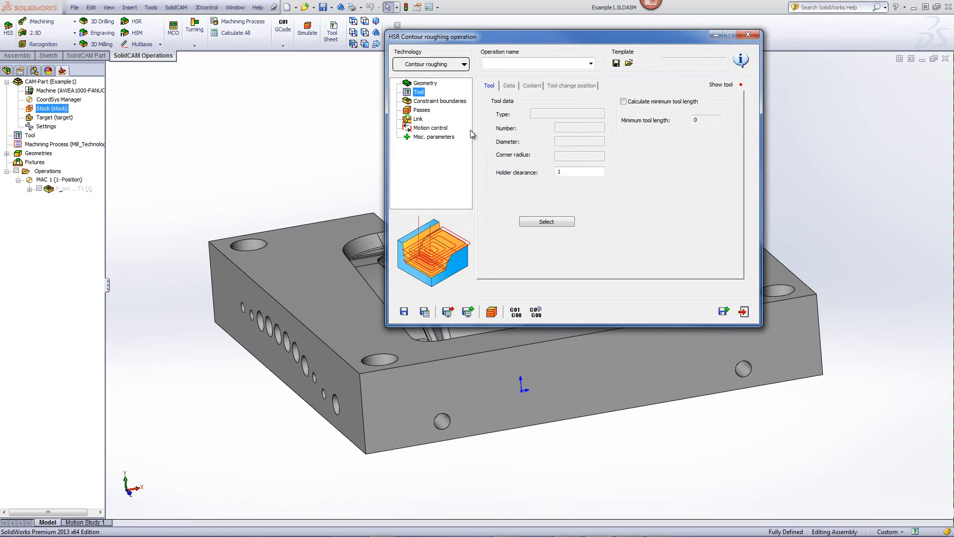
click(537, 227)
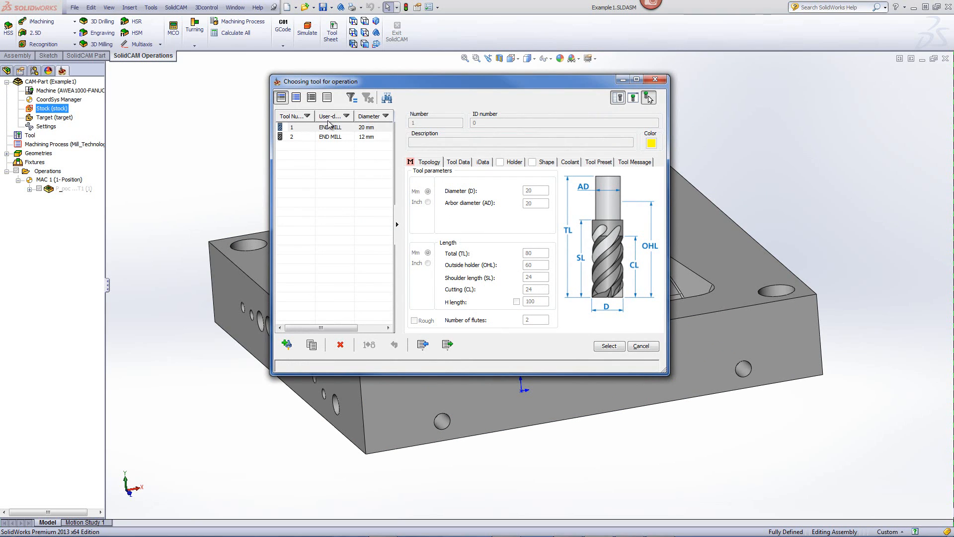
click(332, 127)
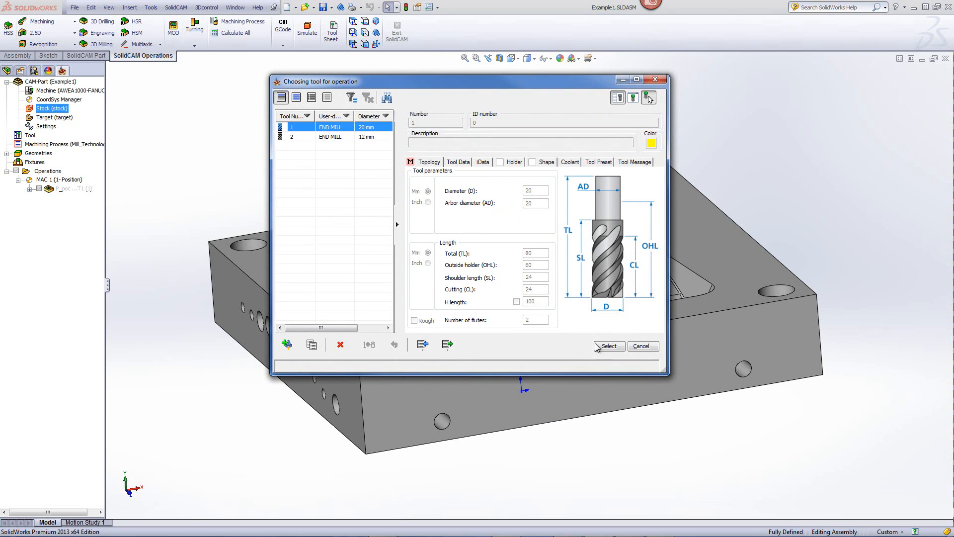
click(454, 163)
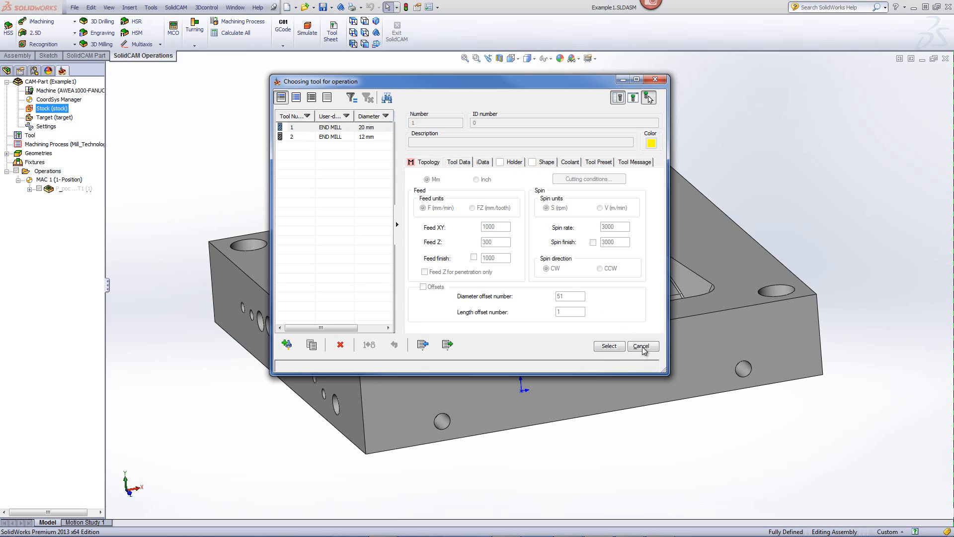
click(609, 345)
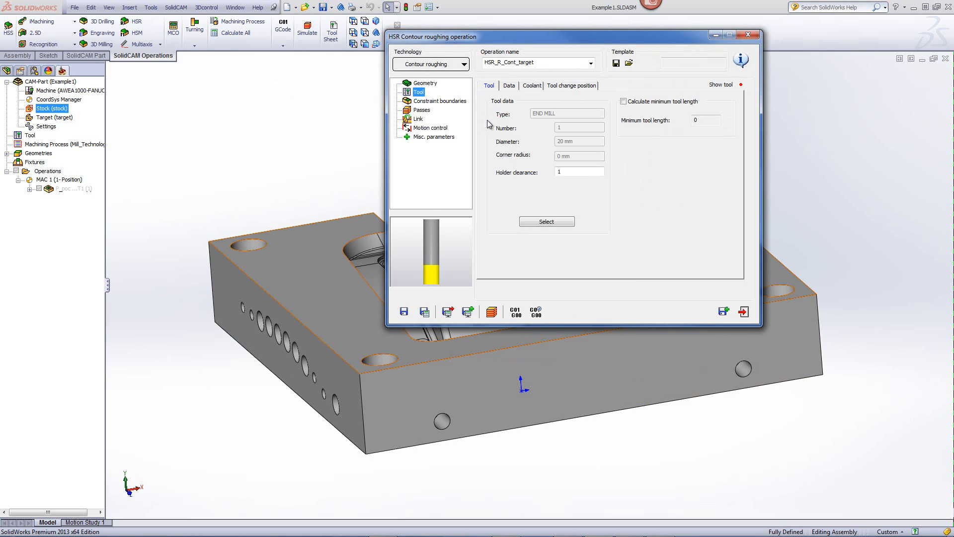
Review the tool's spin rate, link down, link up and rapid feeds, and its holder clearance.
click(513, 86)
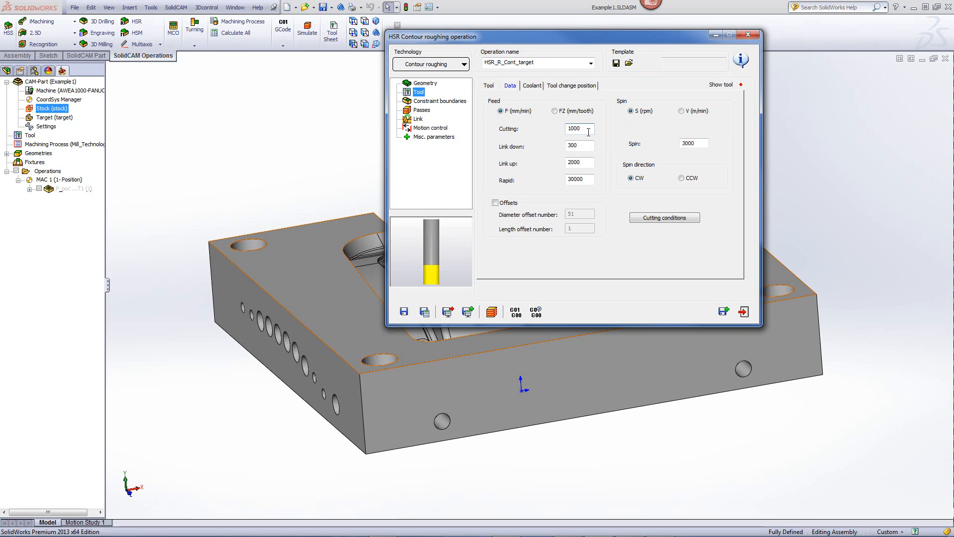
click(694, 143)
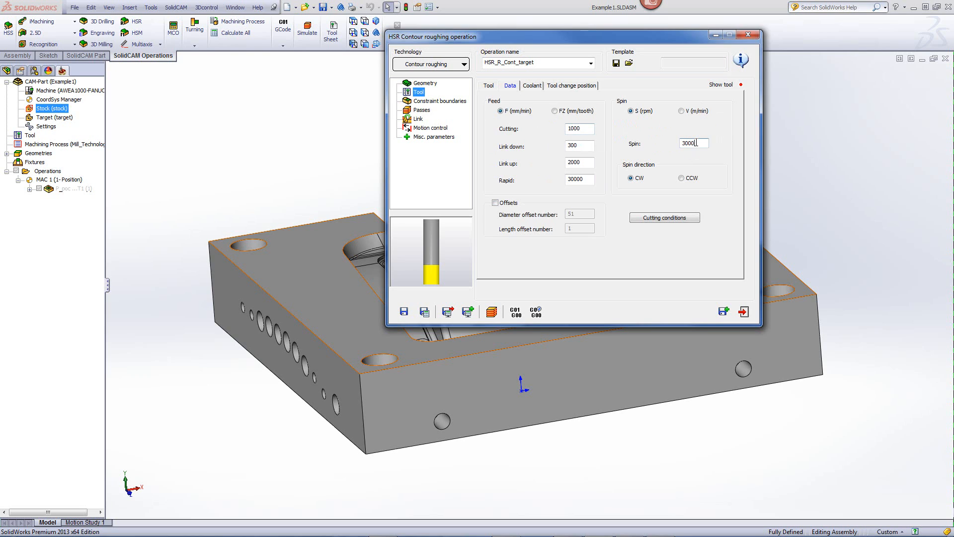
click(580, 143)
click(586, 163)
click(584, 146)
click(586, 182)
drag(581, 178, 548, 189)
click(585, 180)
click(490, 86)
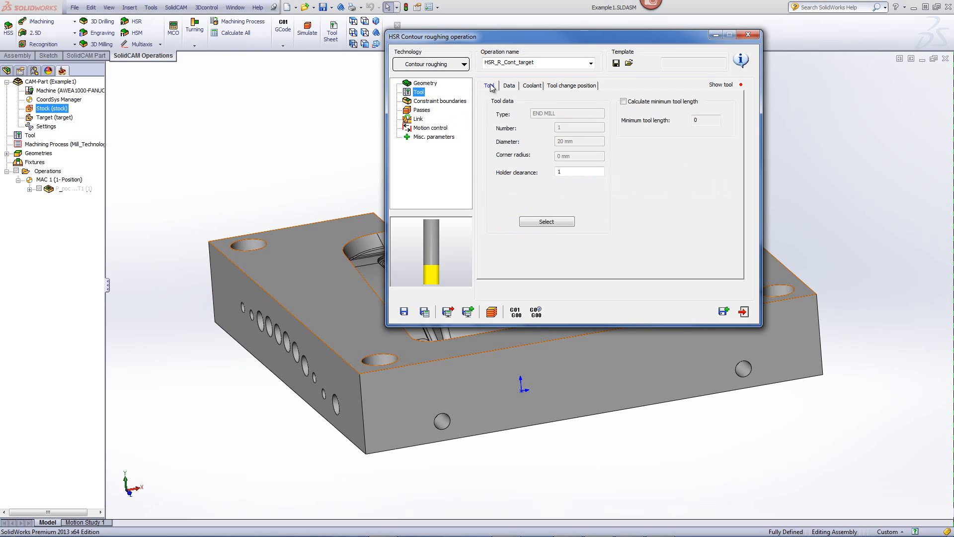
click(571, 171)
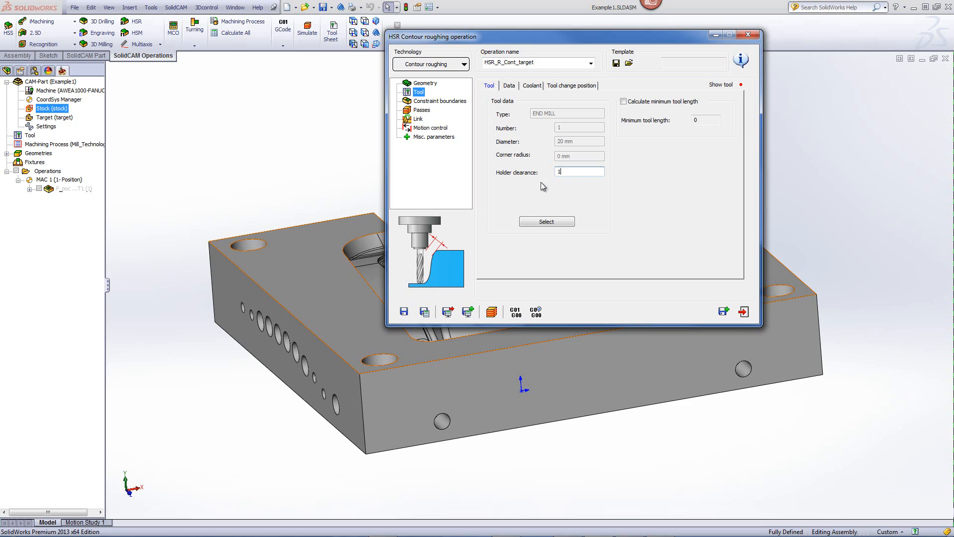
Show the auto-created box boundary of the target geometry on the part and inspect it from above.
click(439, 101)
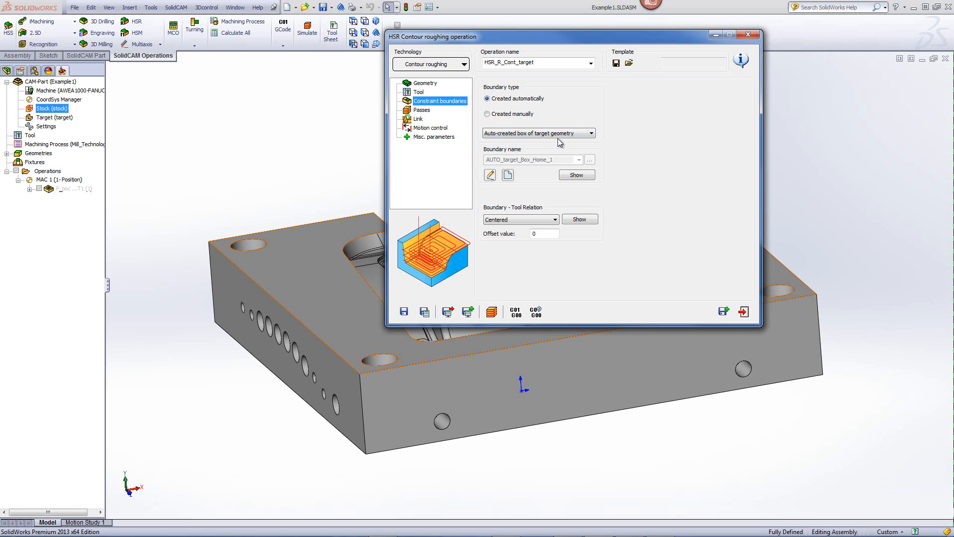
click(577, 174)
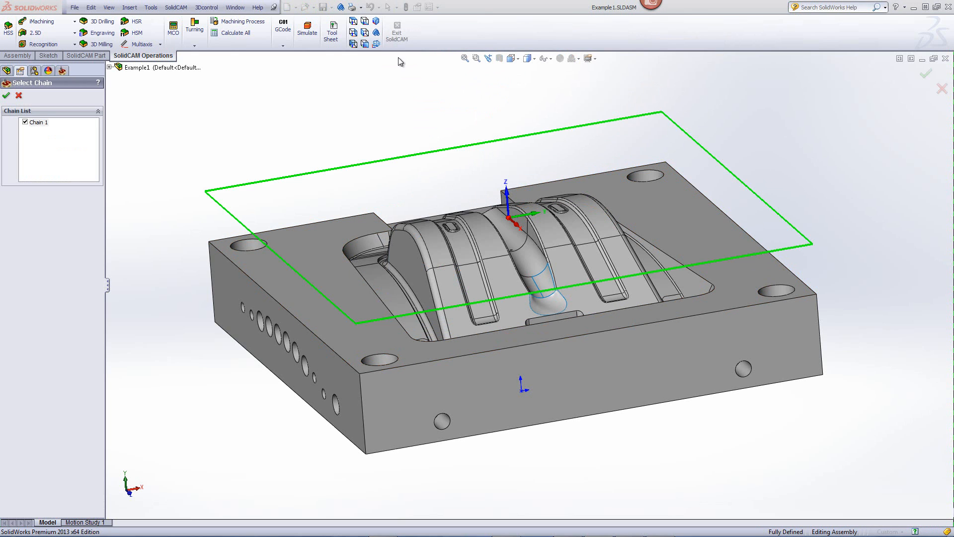
click(353, 22)
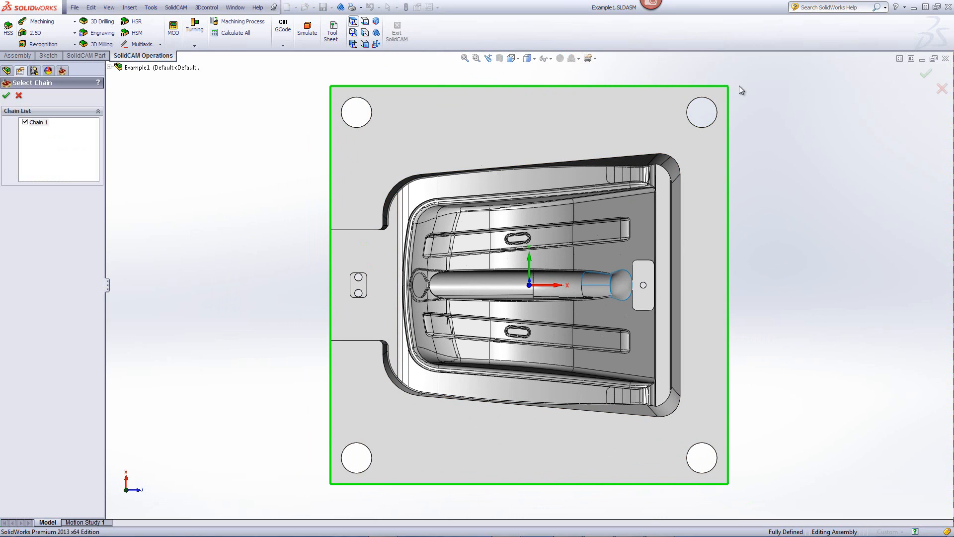
click(20, 96)
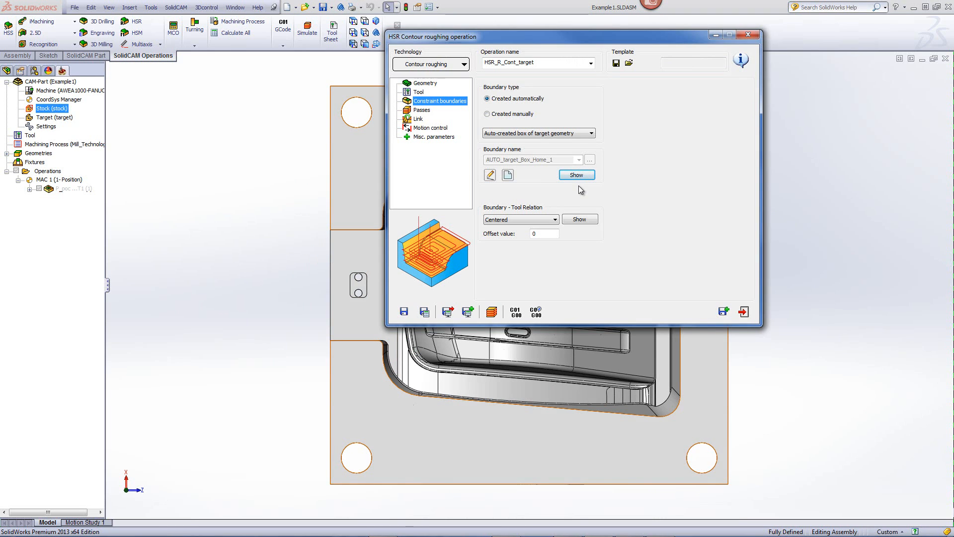
Choose the auto-created box of target geometry as the constraint boundary and open the operation's passes parameters.
click(546, 134)
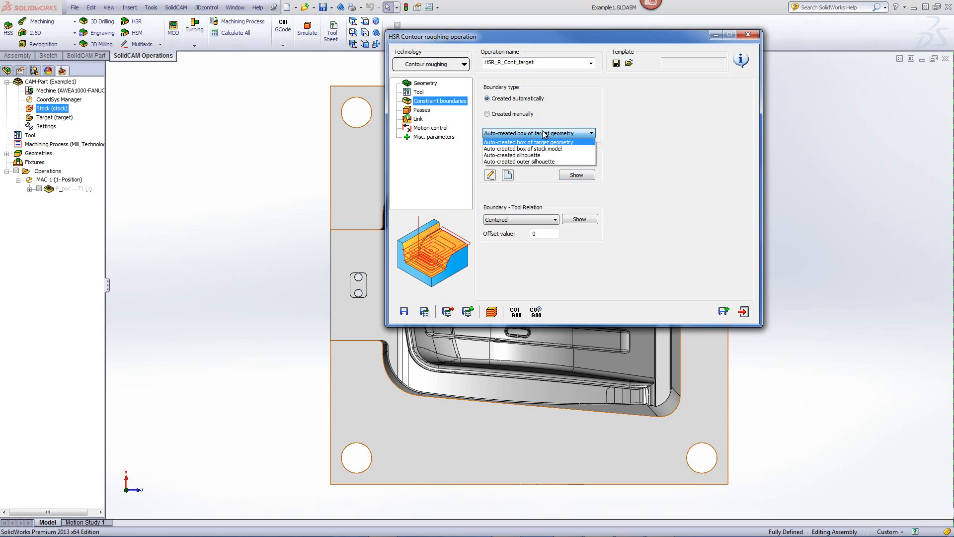
click(519, 143)
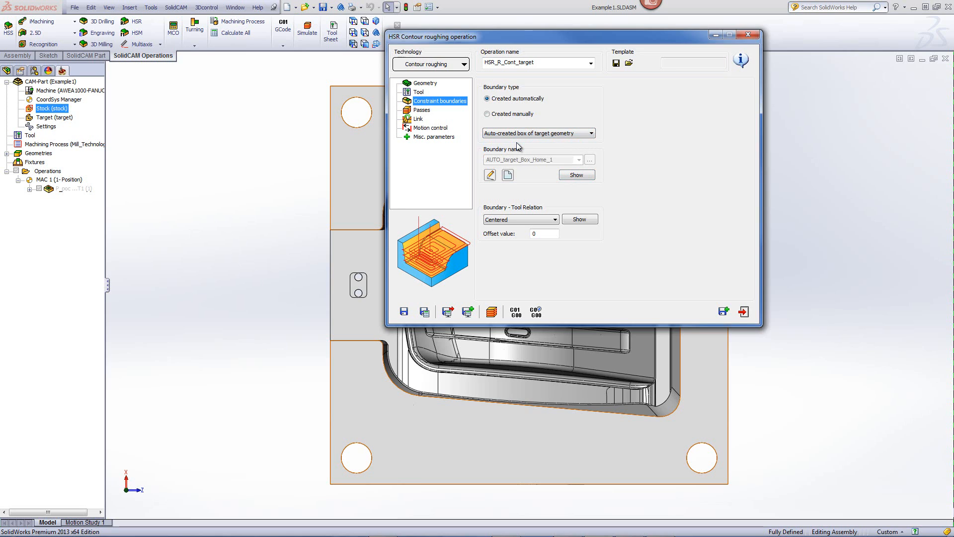
click(423, 111)
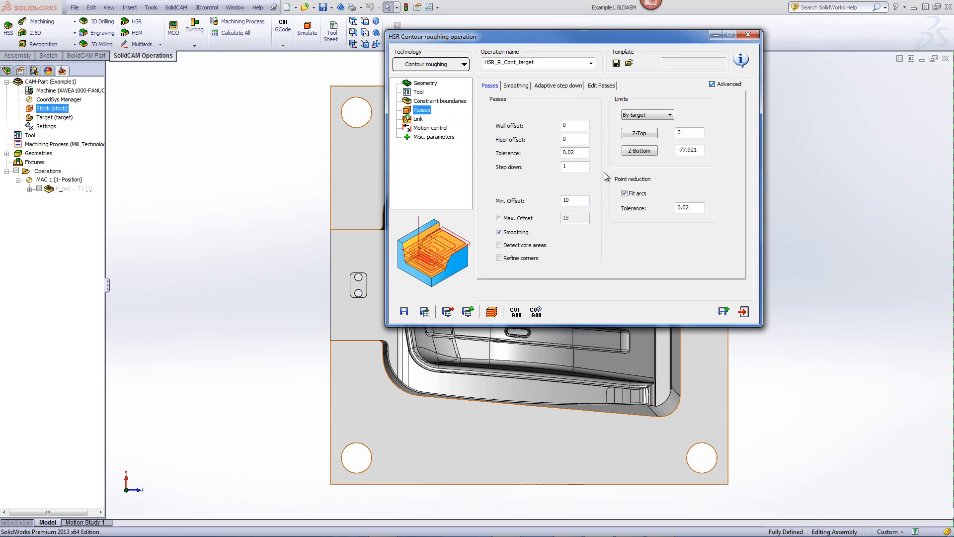
Set the wall offset of the passes to 0.5 and apply it so the dependent parameters recalculate.
click(573, 124)
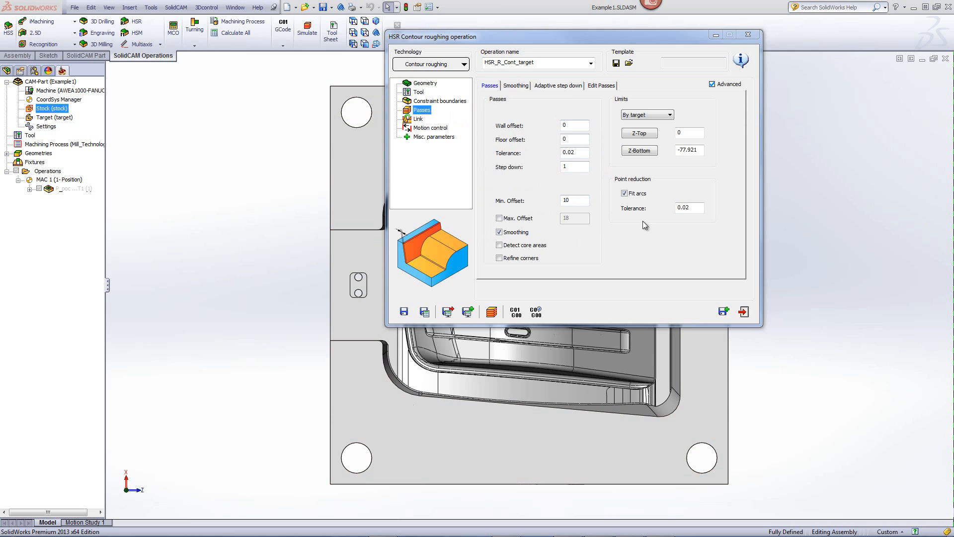
click(577, 127)
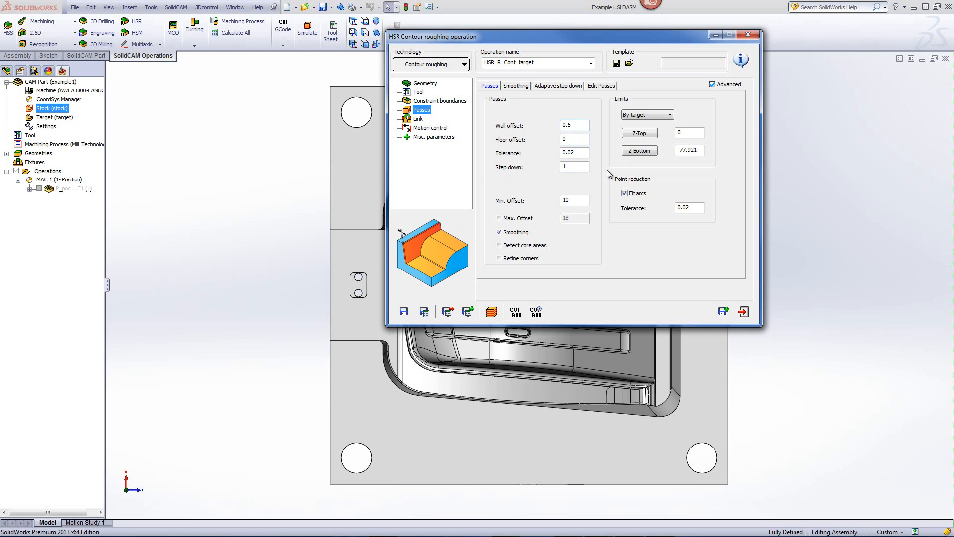
click(574, 139)
text(.5)
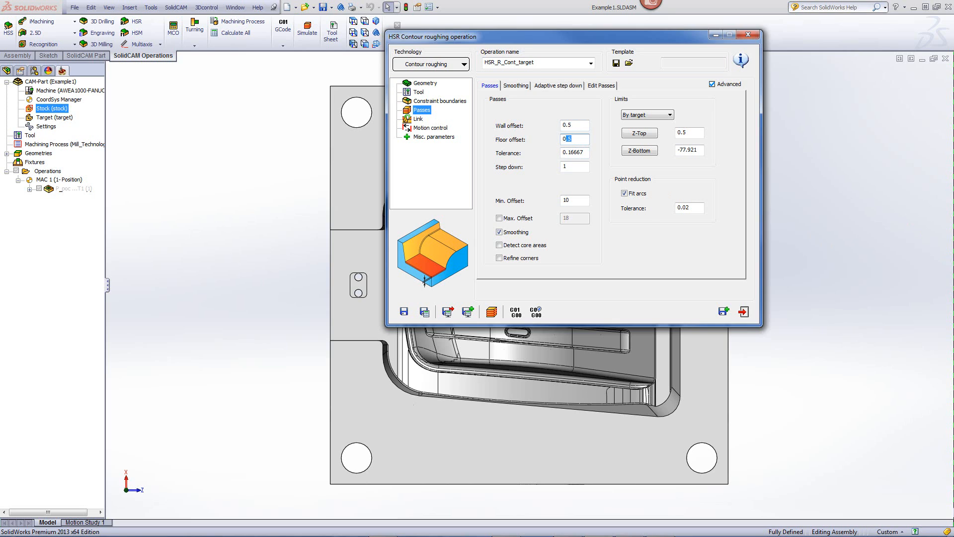
Review the wall offset, the Z-Top and Z-Bottom limits and the step down of the passes.
click(584, 125)
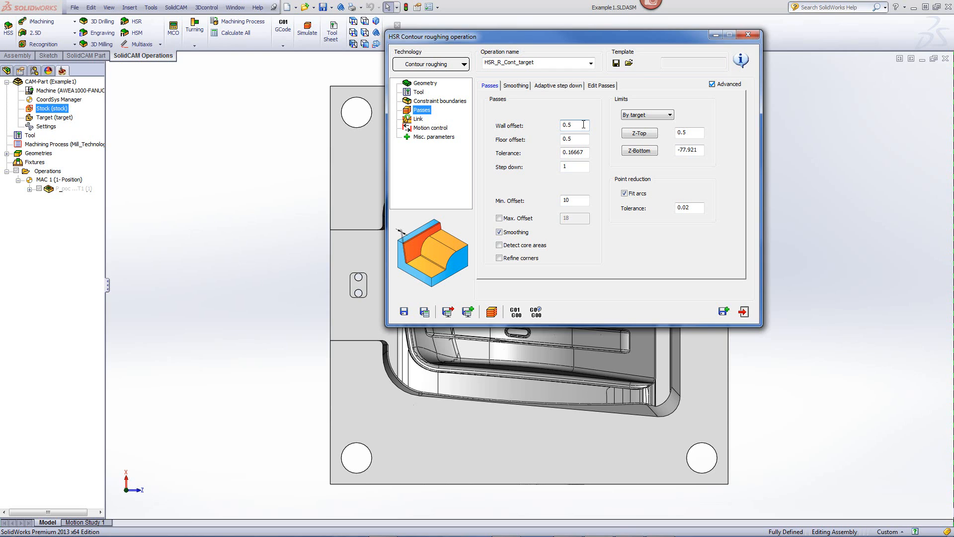
click(696, 133)
click(697, 150)
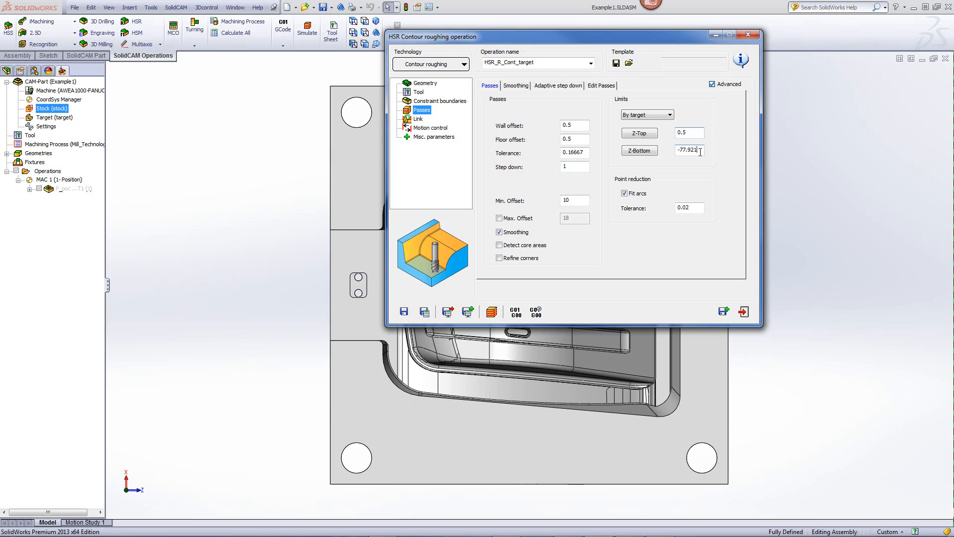
click(573, 166)
click(581, 126)
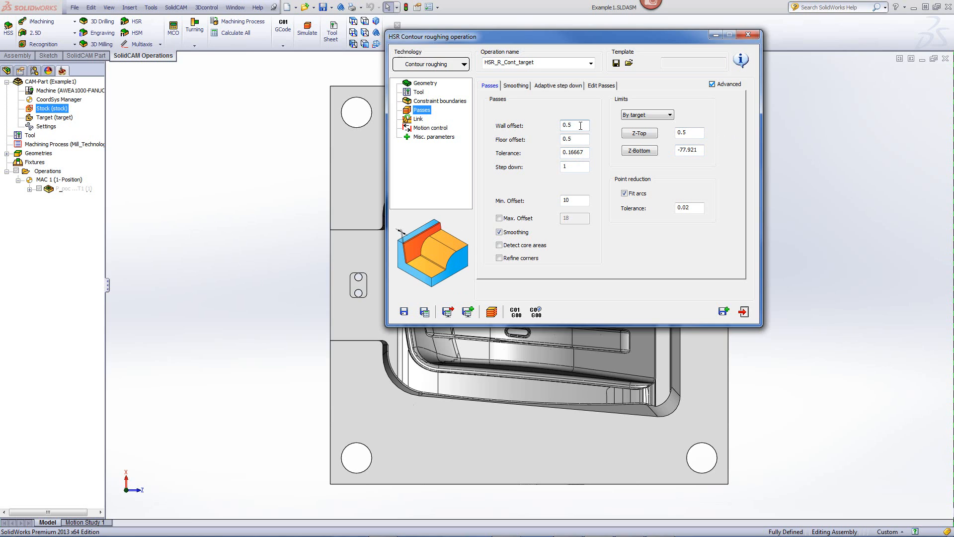
View the floor offset's parameter info with its formula and expanded description, placed clear of the passes values.
right_click(581, 127)
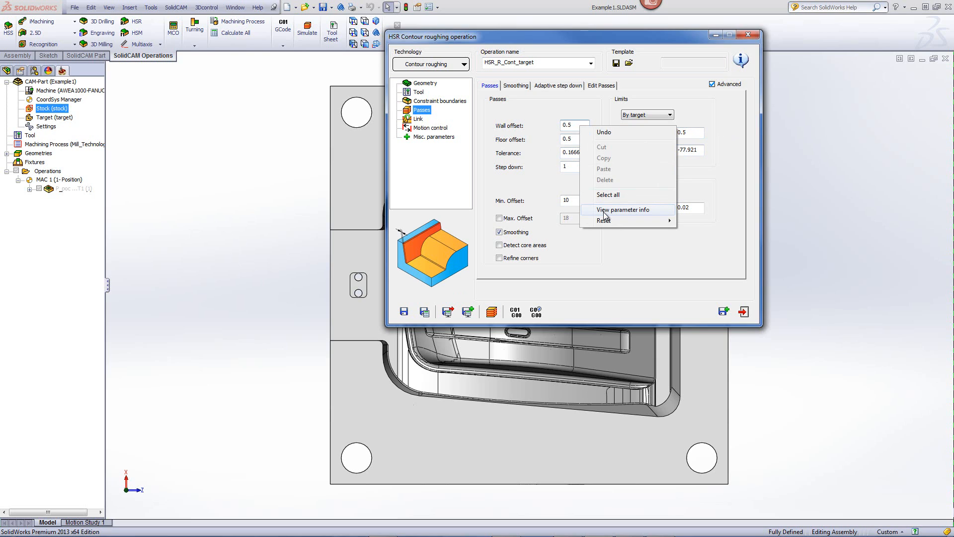
click(574, 139)
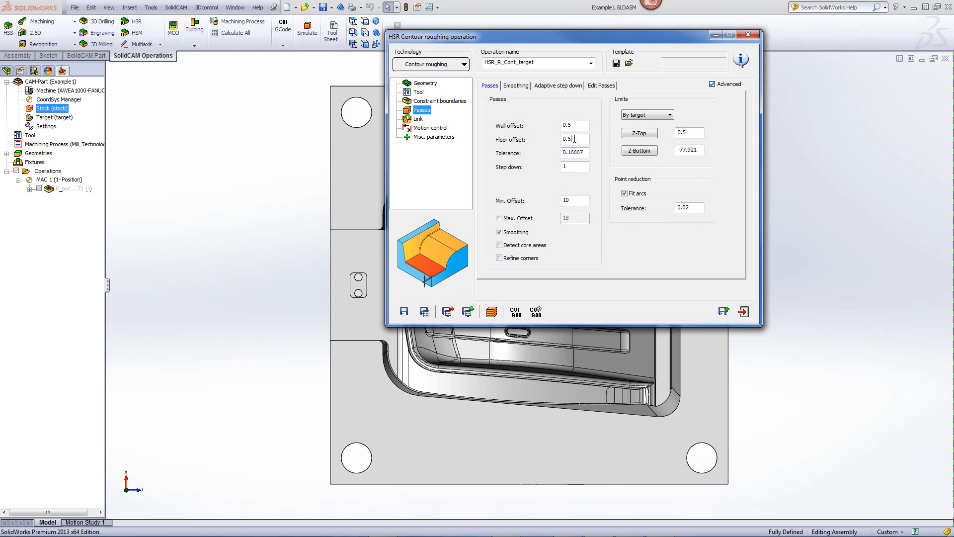
right_click(574, 140)
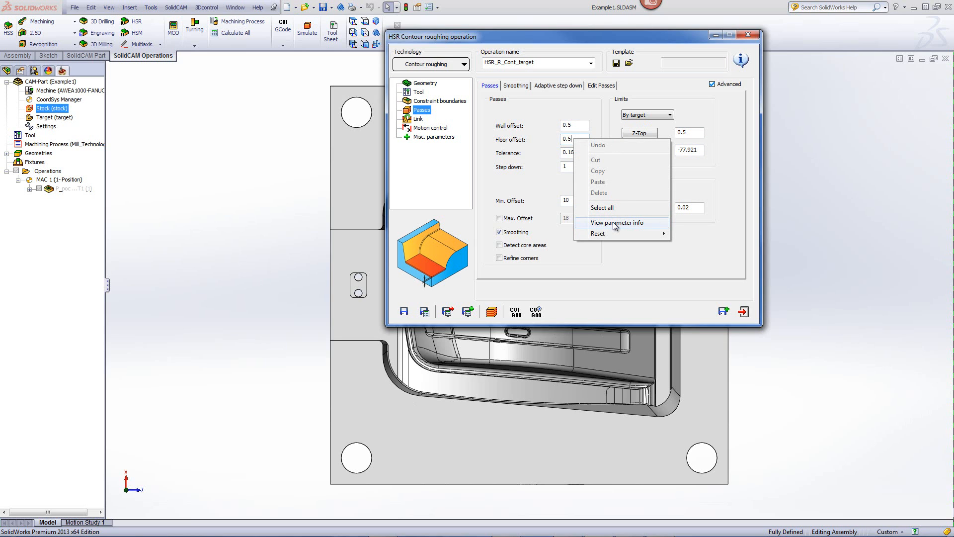
click(615, 224)
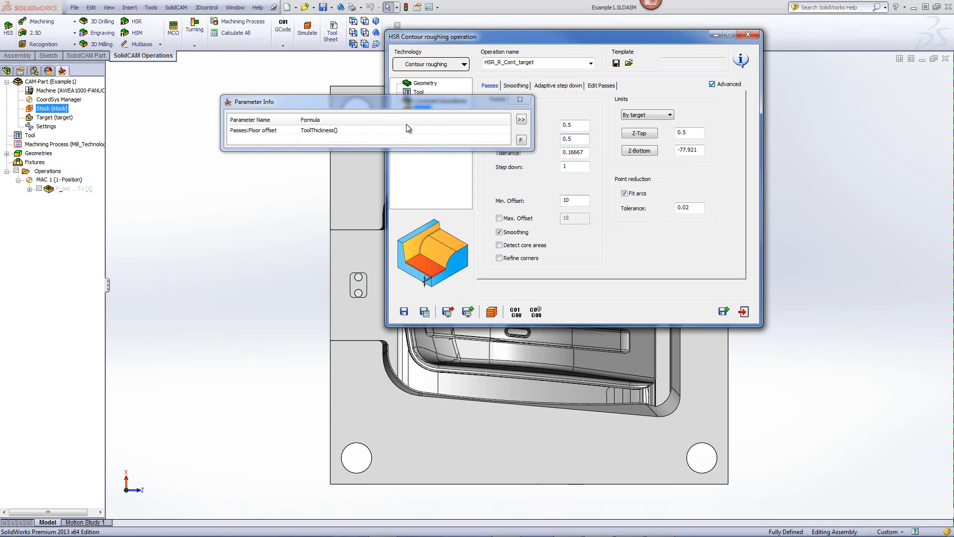
drag(389, 103, 715, 98)
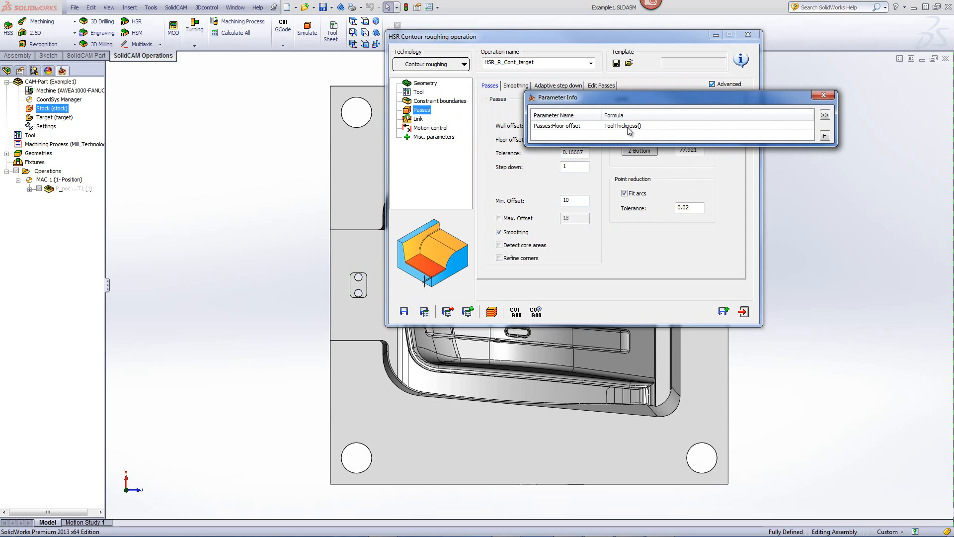
drag(662, 105, 736, 99)
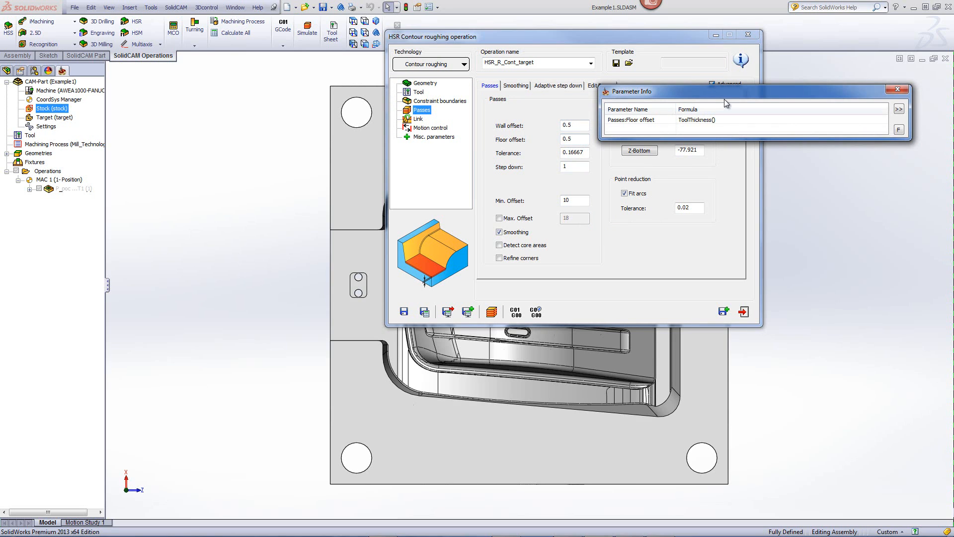
click(899, 109)
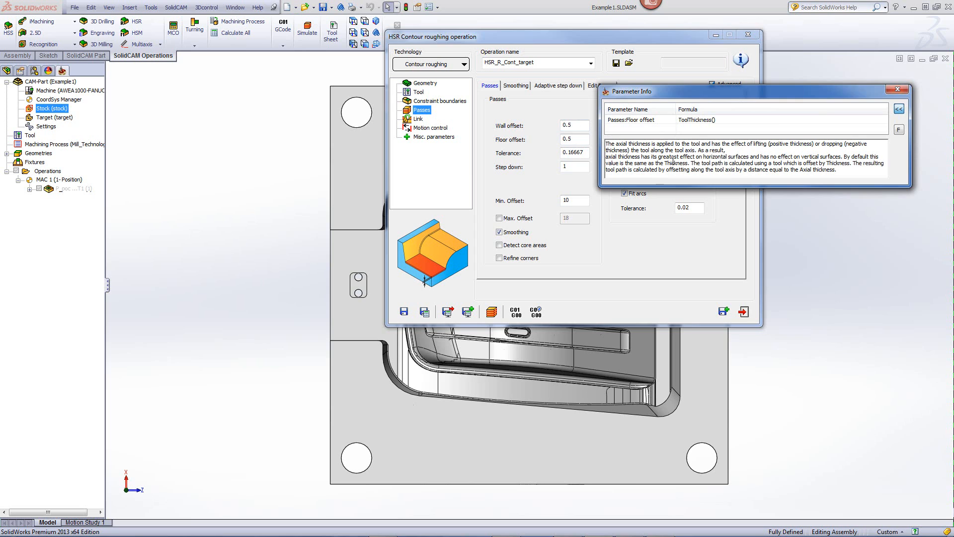
drag(759, 90, 813, 68)
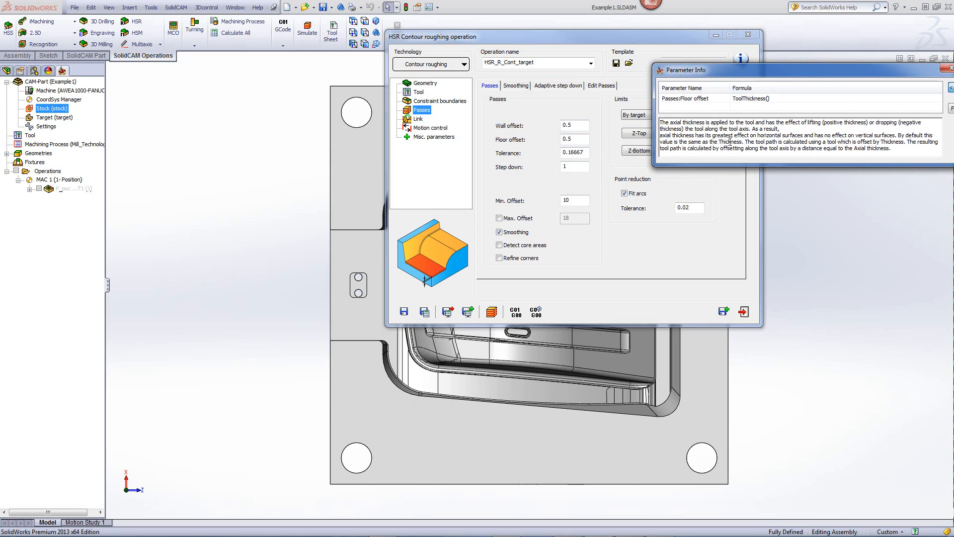
Review the parameter info of the tolerance, step down and wall offset, and close the info window.
click(585, 153)
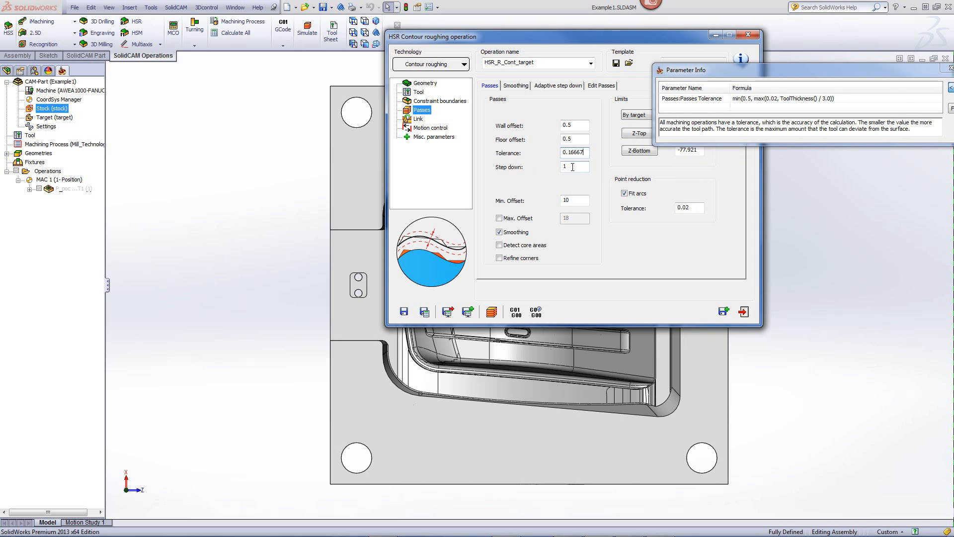
click(574, 167)
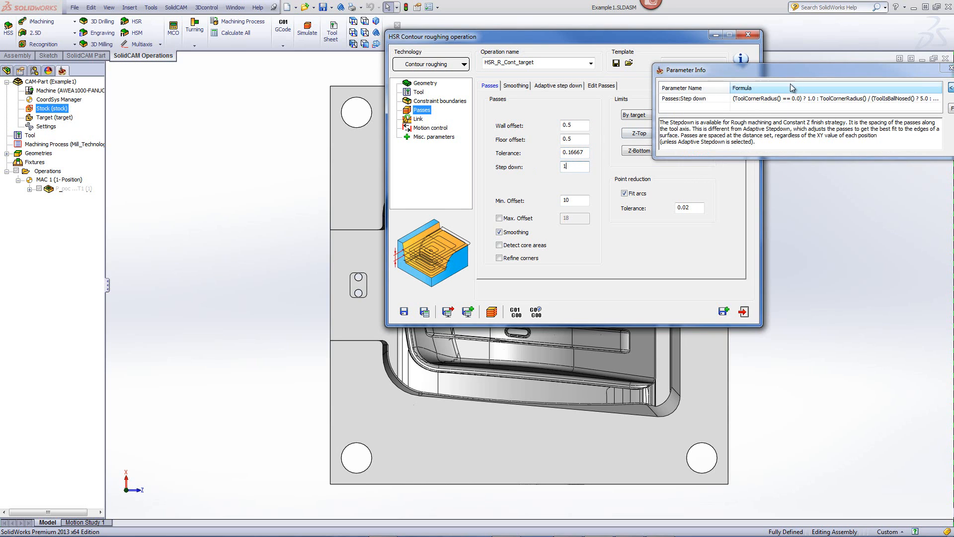
drag(801, 73, 702, 62)
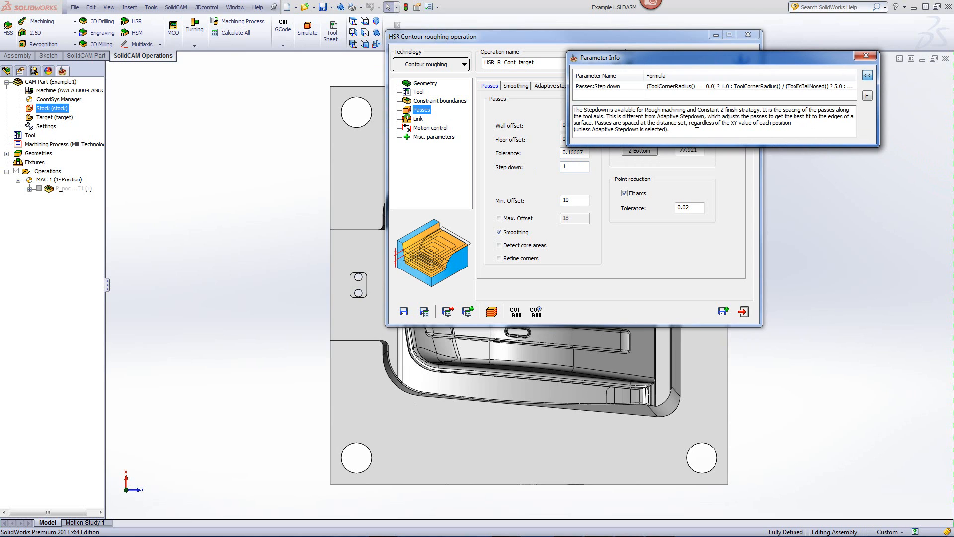
drag(683, 55, 764, 61)
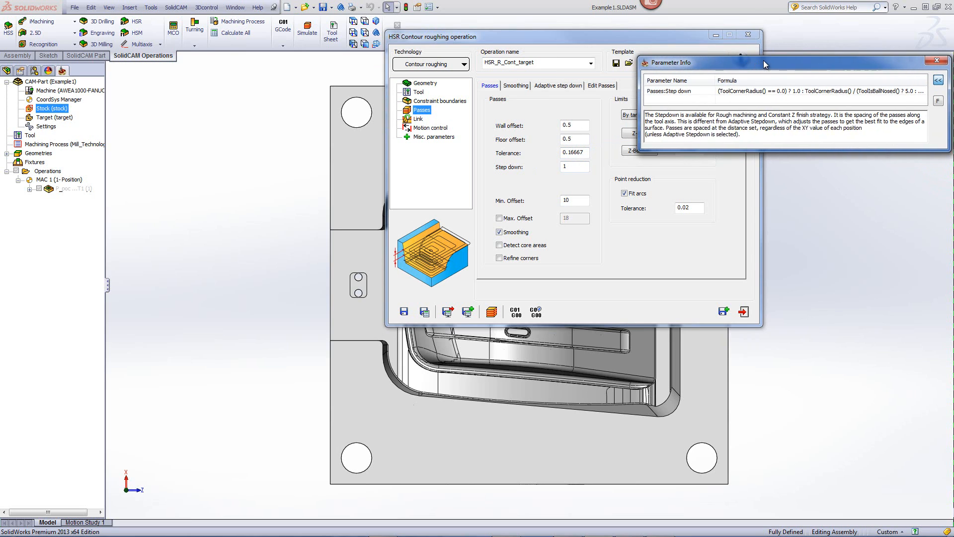
click(580, 125)
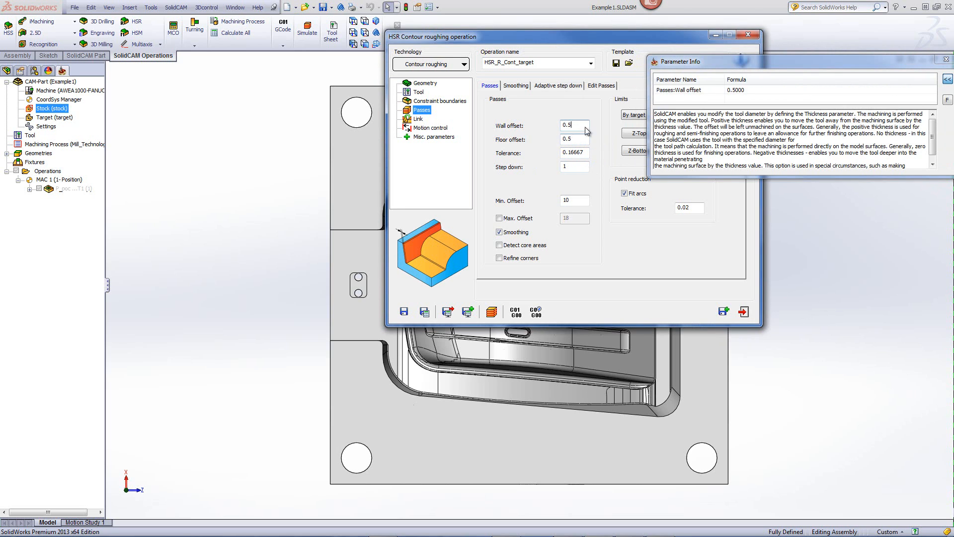
click(947, 59)
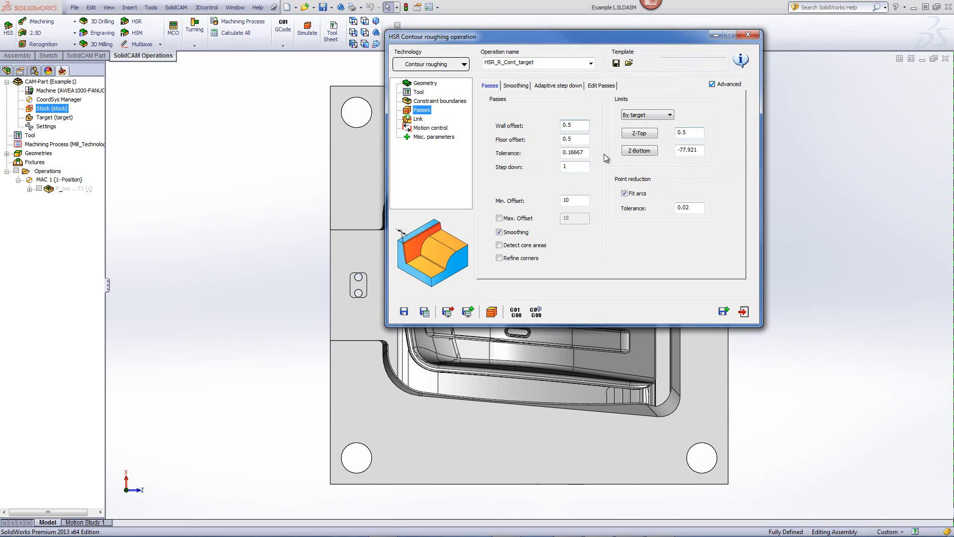
Check the wall offset's parameter info once more and close it.
right_click(586, 125)
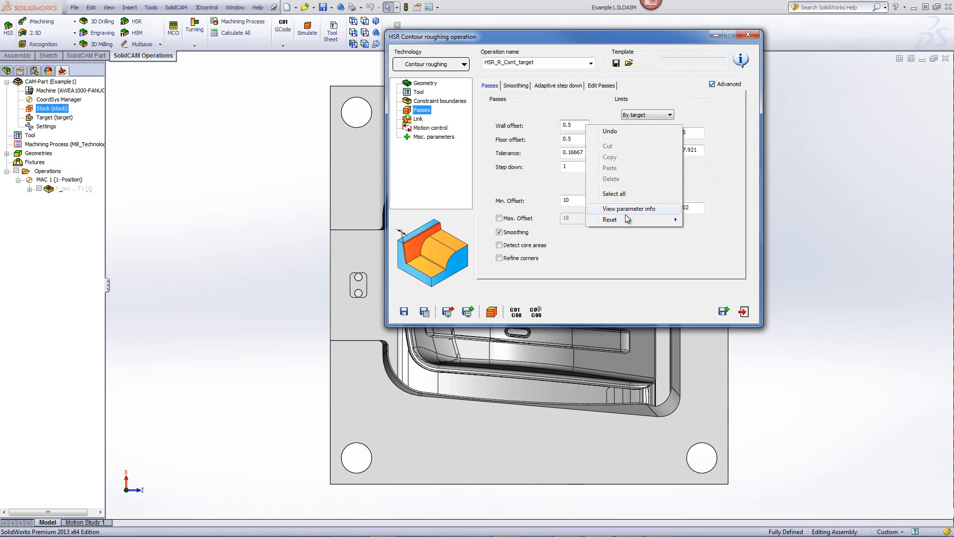
click(632, 209)
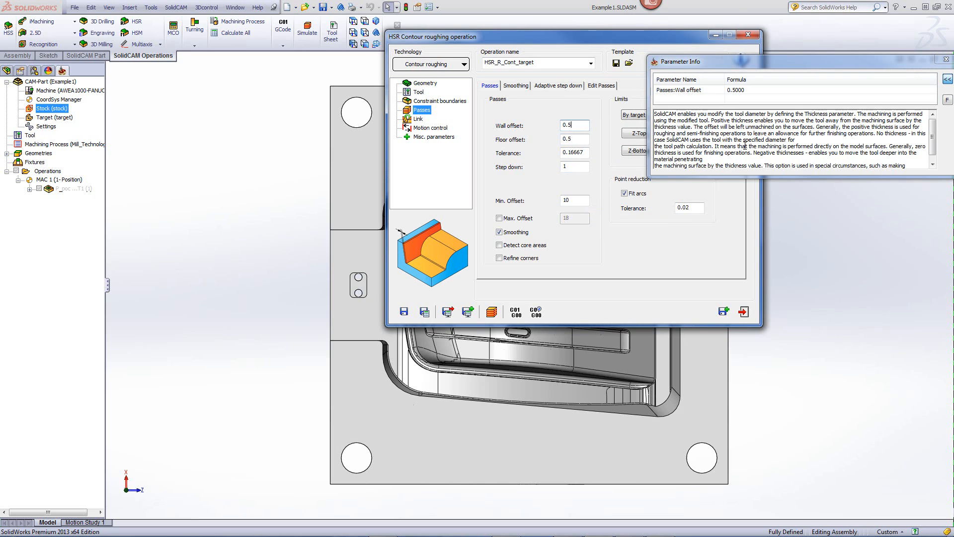
click(947, 59)
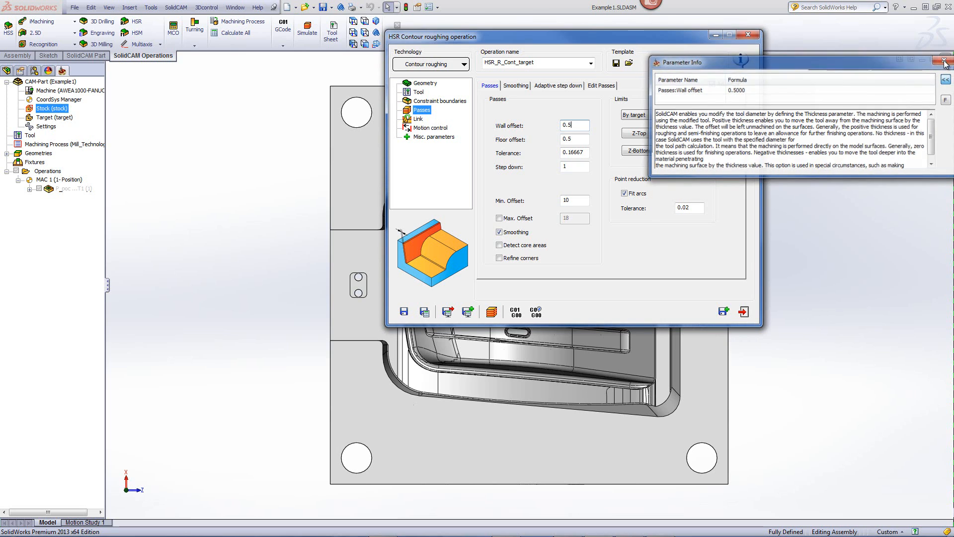
Set the floor offset to 0.2 and check the formula entry in its parameter info.
click(576, 139)
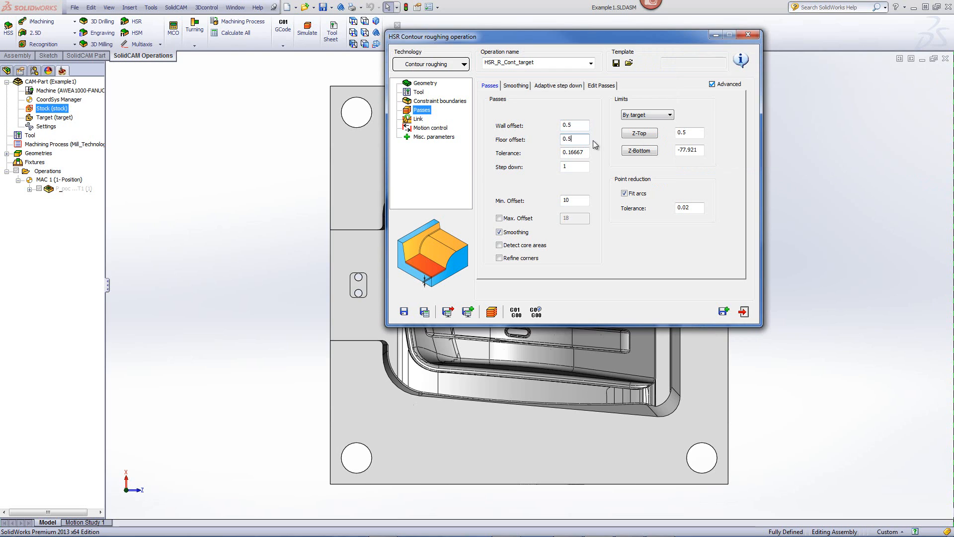
drag(588, 139, 535, 145)
text(0)
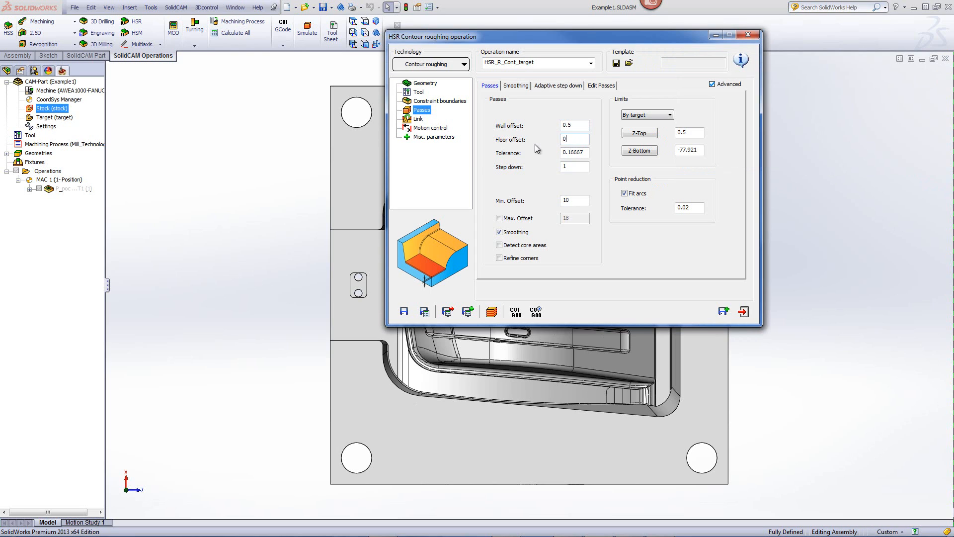
text(.2)
right_click(576, 141)
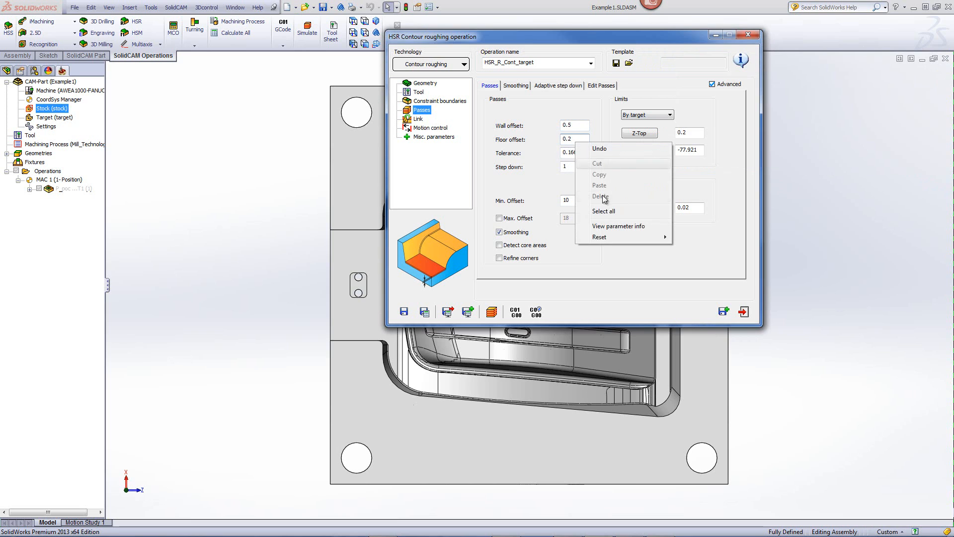
click(610, 226)
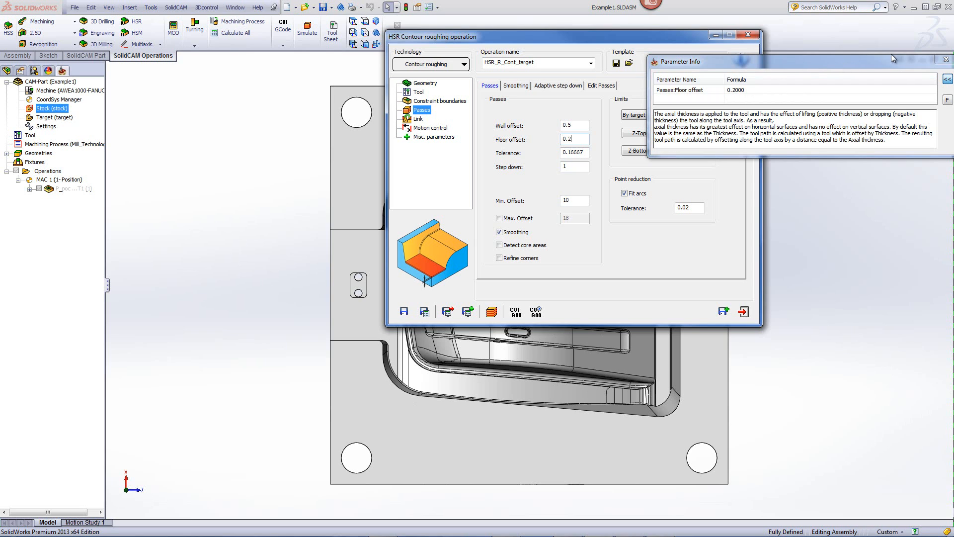
click(946, 59)
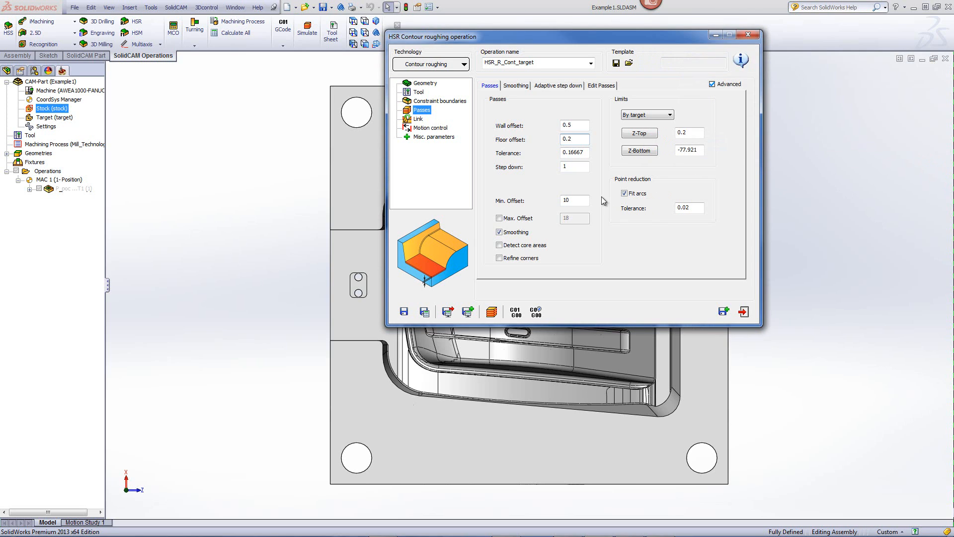
Reset only the floor offset parameter to its default and check its formula in the parameter info.
right_click(578, 139)
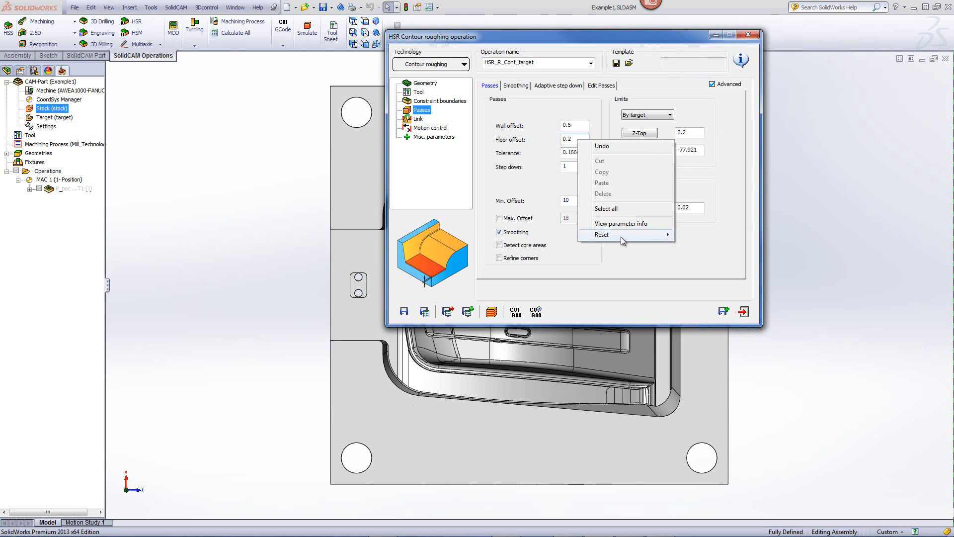
mouse_move(670, 235)
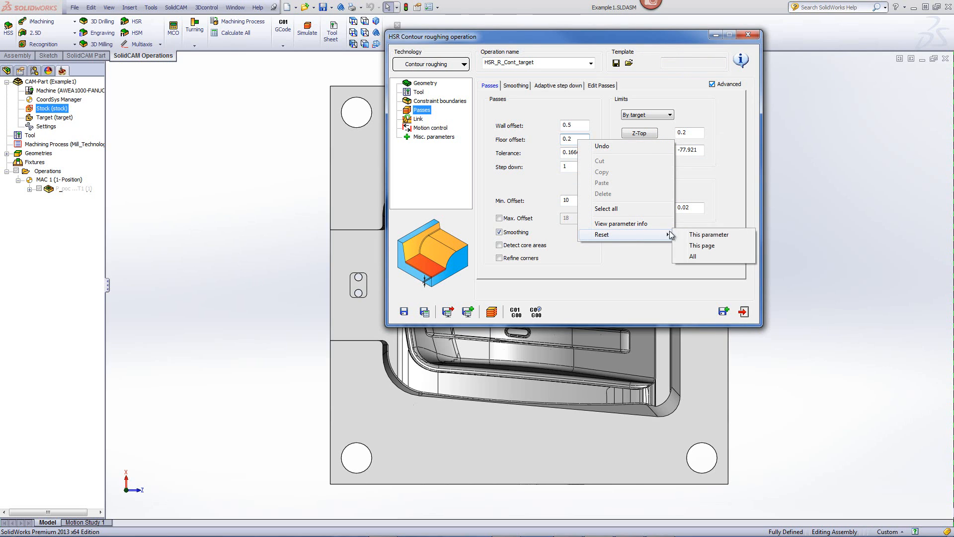
click(705, 236)
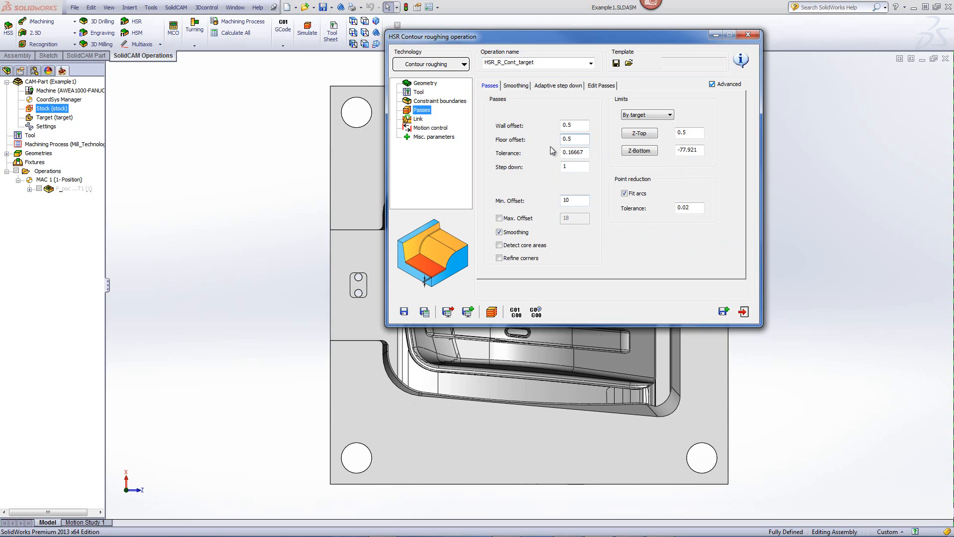
right_click(578, 140)
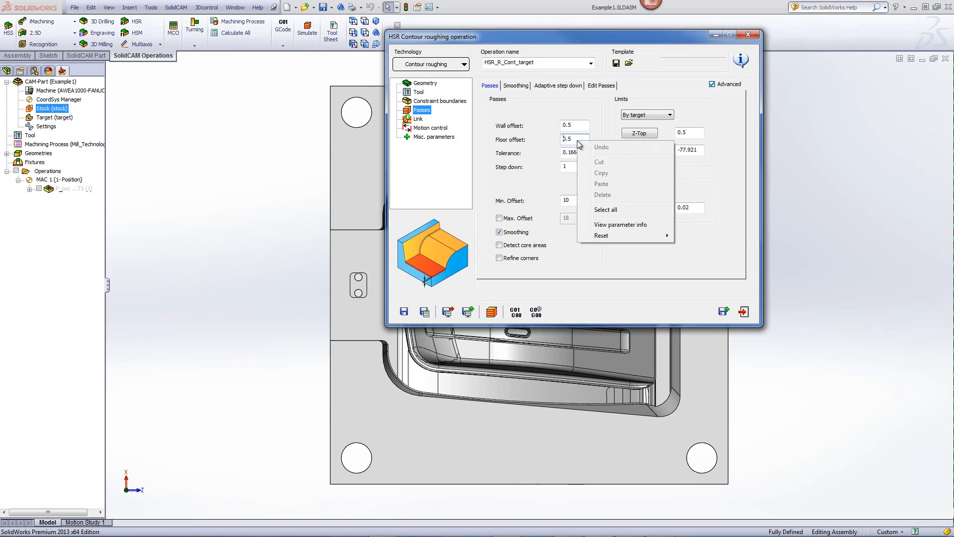
click(611, 225)
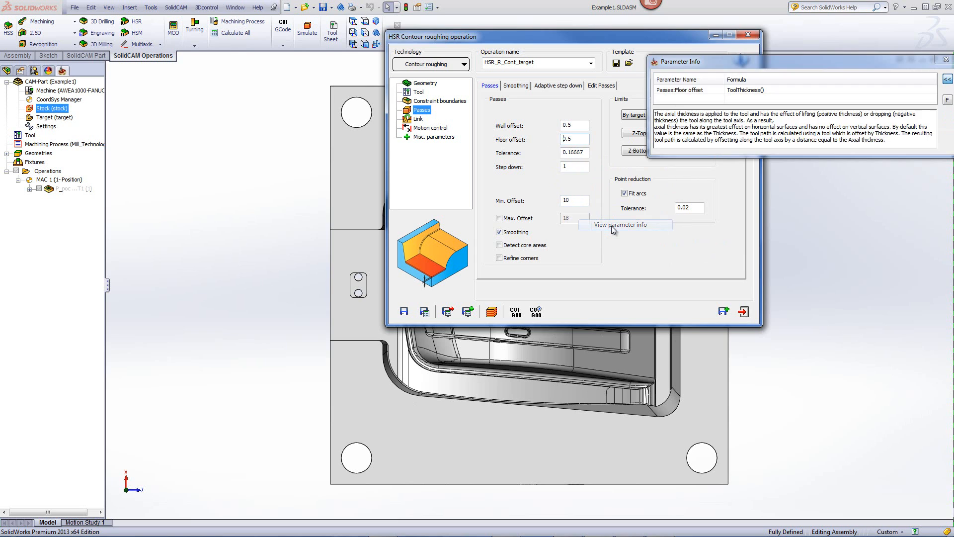
click(946, 59)
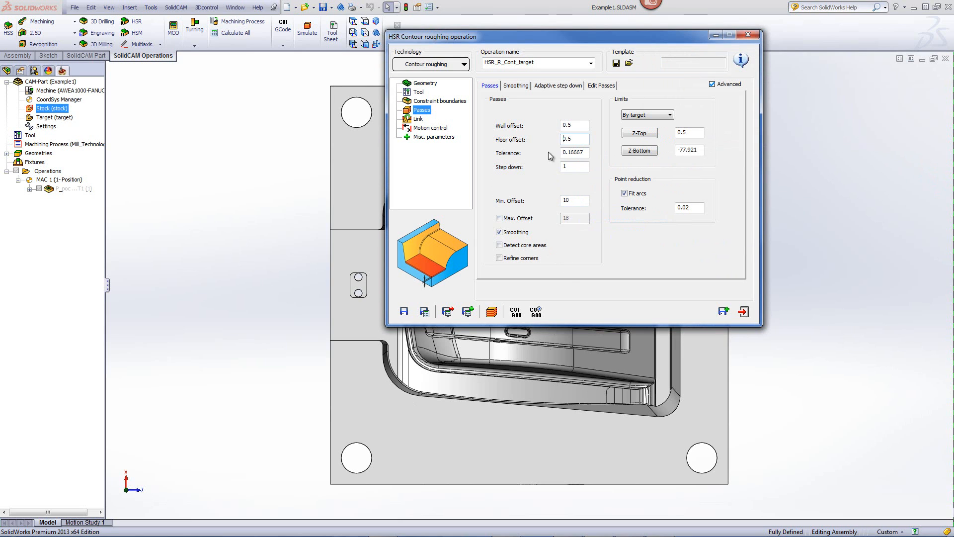
Set both the wall offset and the floor offset to 0.
click(587, 153)
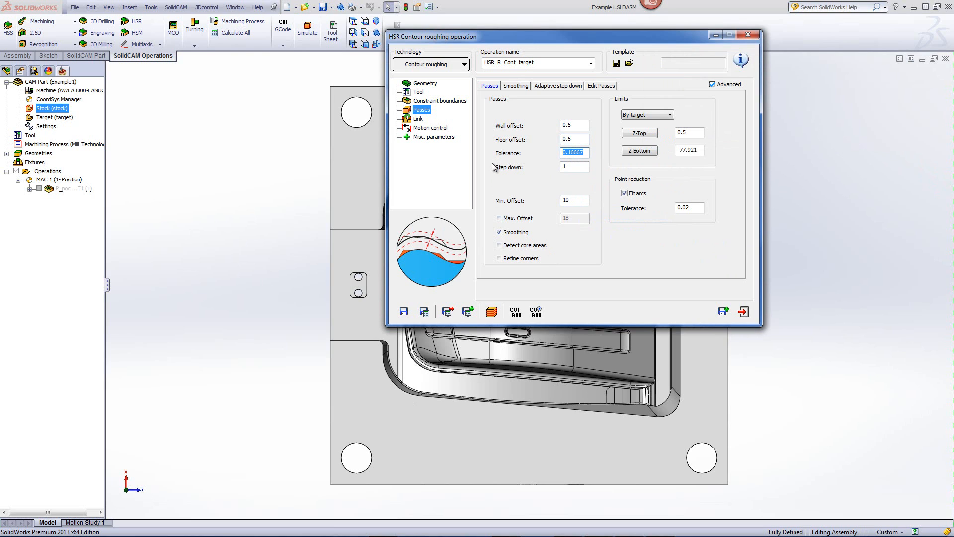
click(577, 152)
click(574, 124)
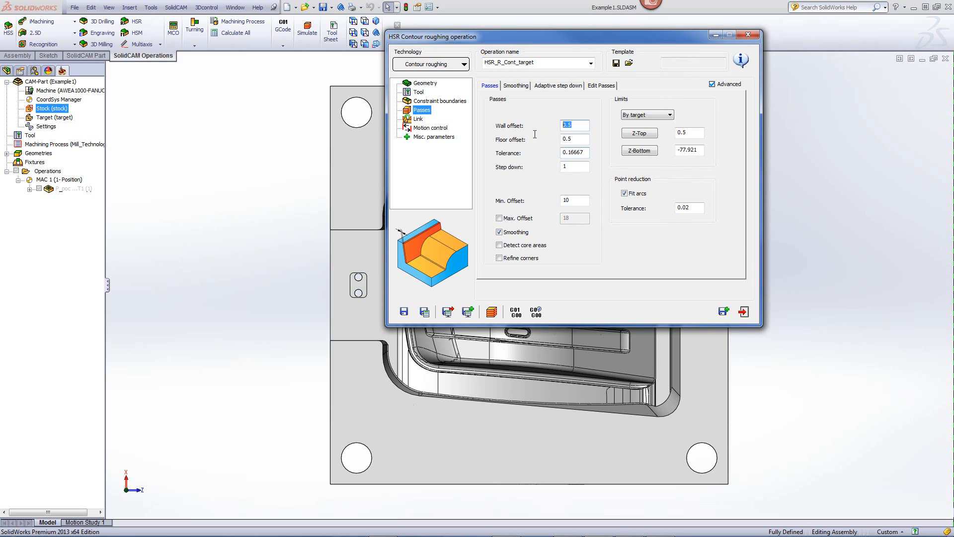
text(0)
click(574, 138)
text(0)
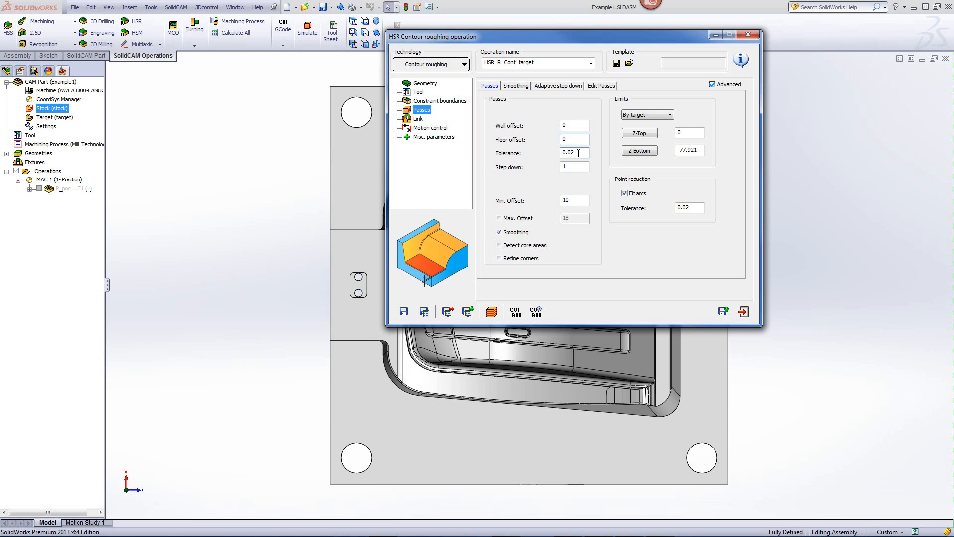
Set the wall offset and floor offset back to 0.5.
key(shift+Tab)
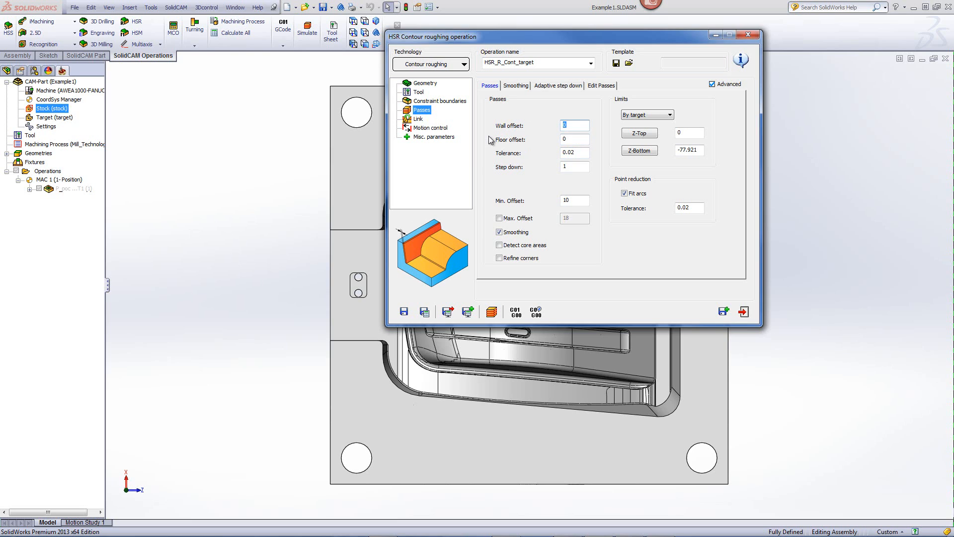
text(.5)
key(Tab)
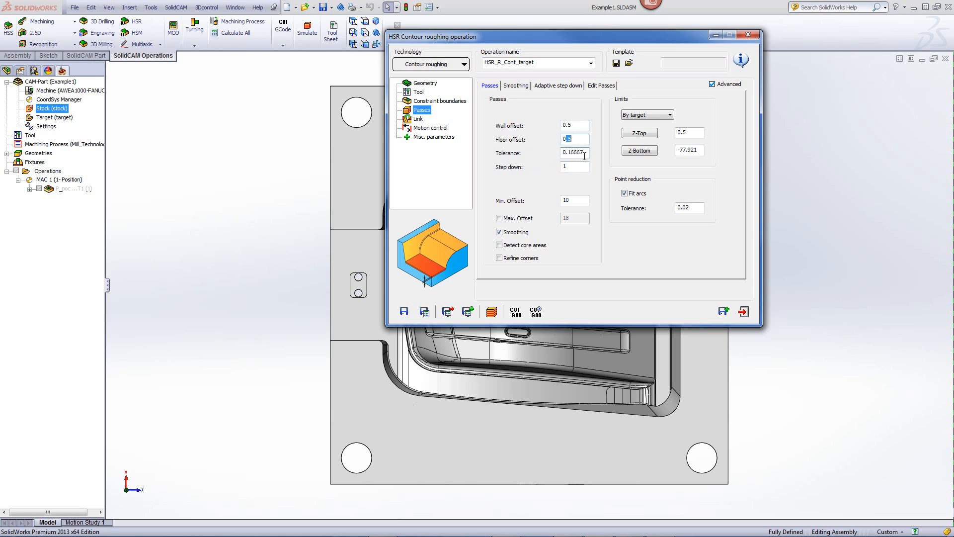
Set the passes tolerance to 0.35298 and check its formula entry in the parameter info.
key(Tab)
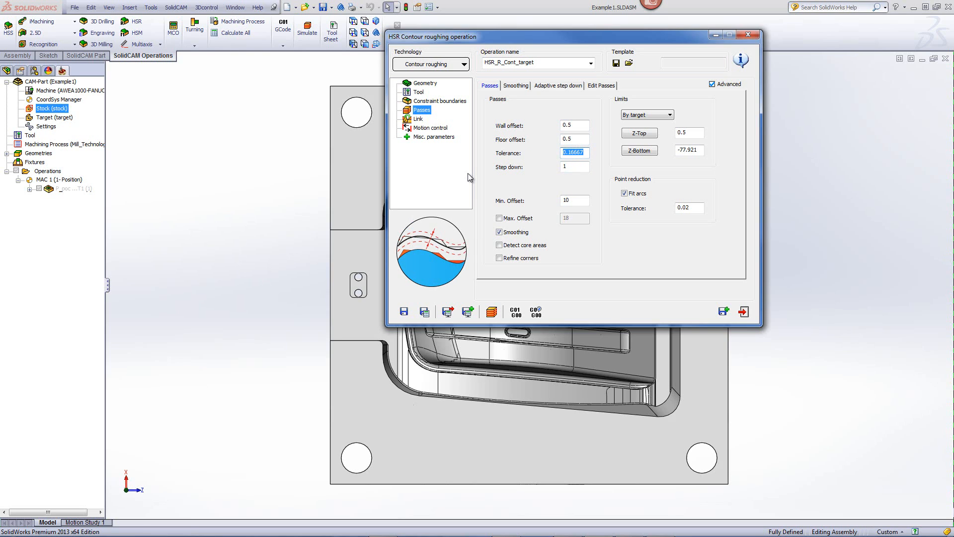
text(0.35298)
right_click(588, 154)
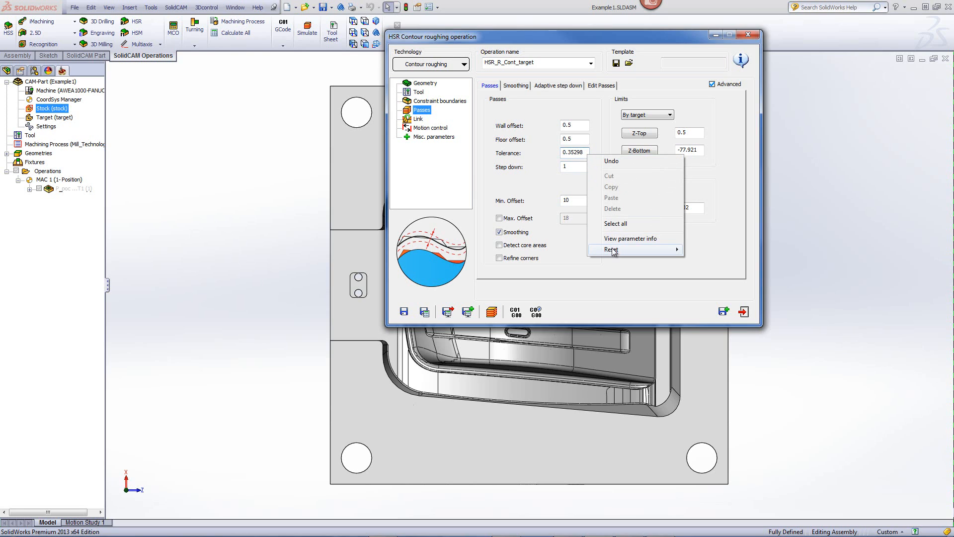
mouse_move(613, 249)
click(629, 239)
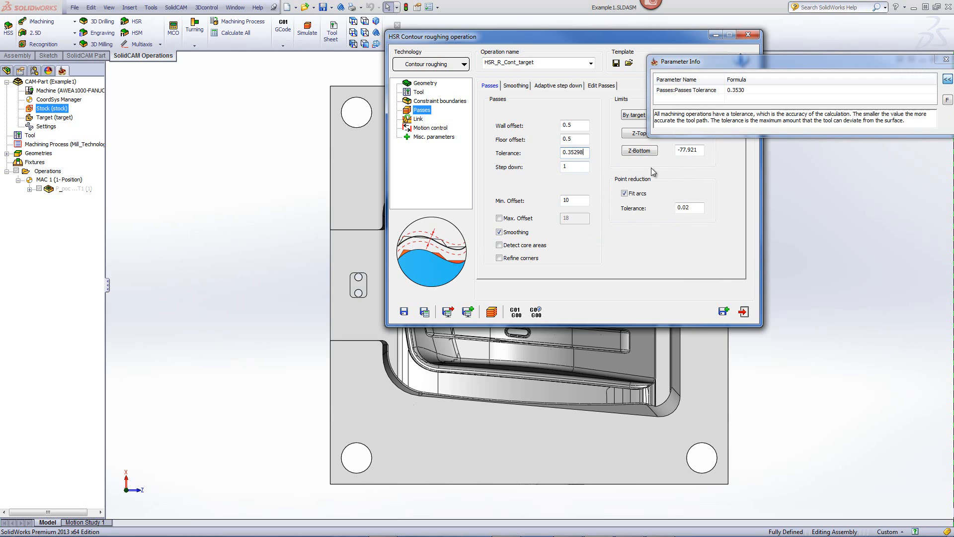
click(947, 60)
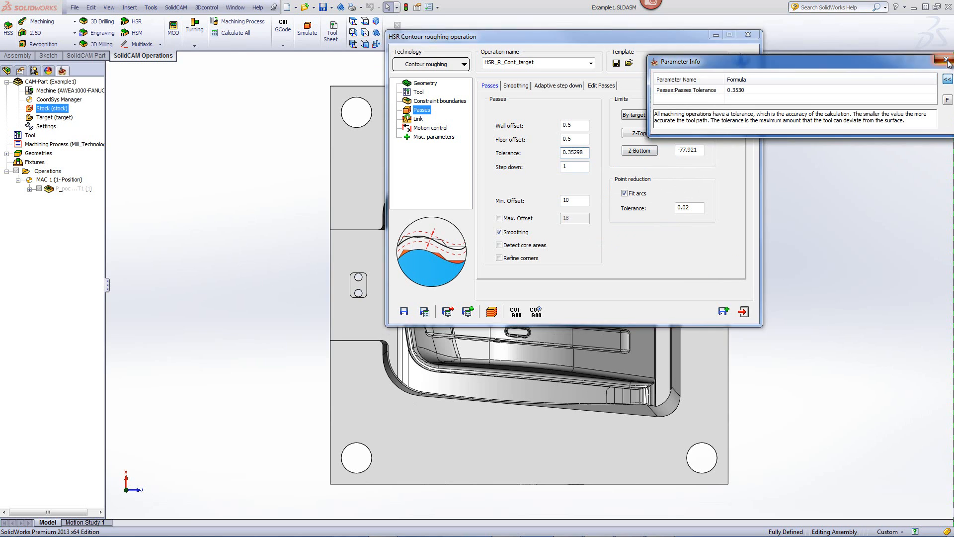
Reset only the passes tolerance parameter to its default.
right_click(589, 151)
mouse_move(640, 248)
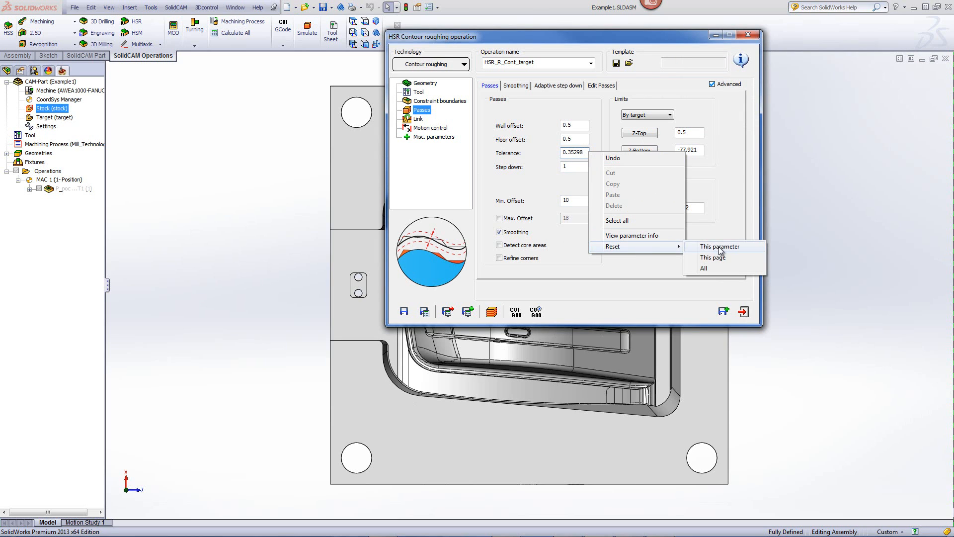
click(716, 247)
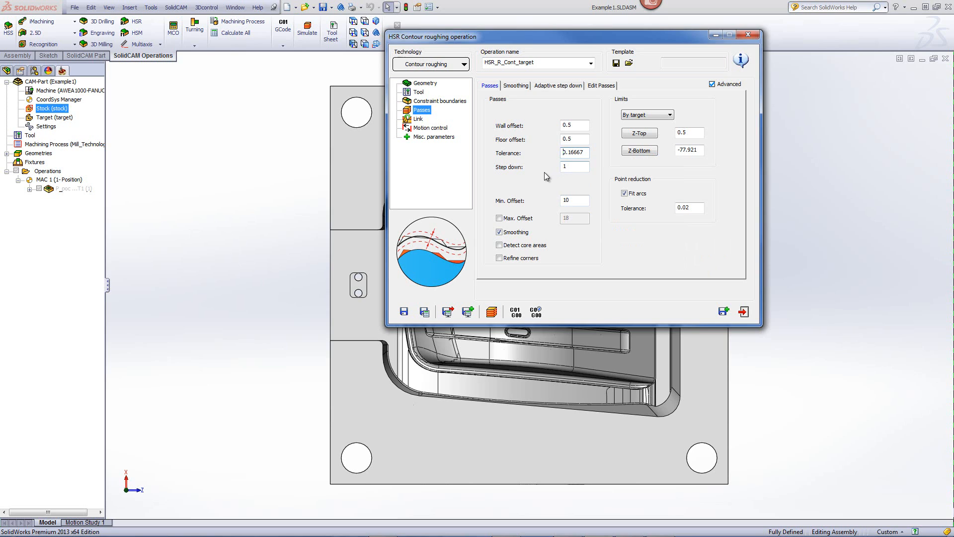
Set the step down to 4 and enable detection of core areas, leaving the maximum offset disabled.
click(575, 166)
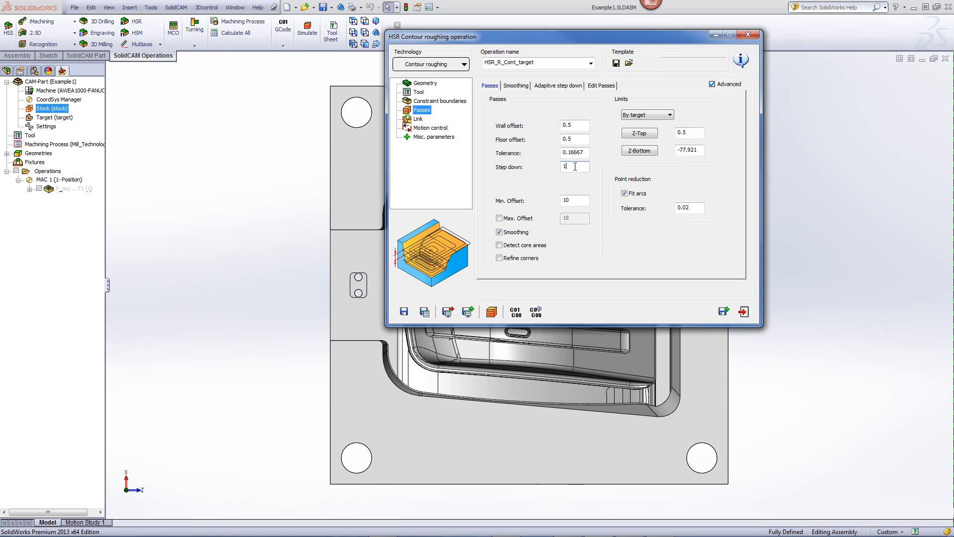
double_click(575, 167)
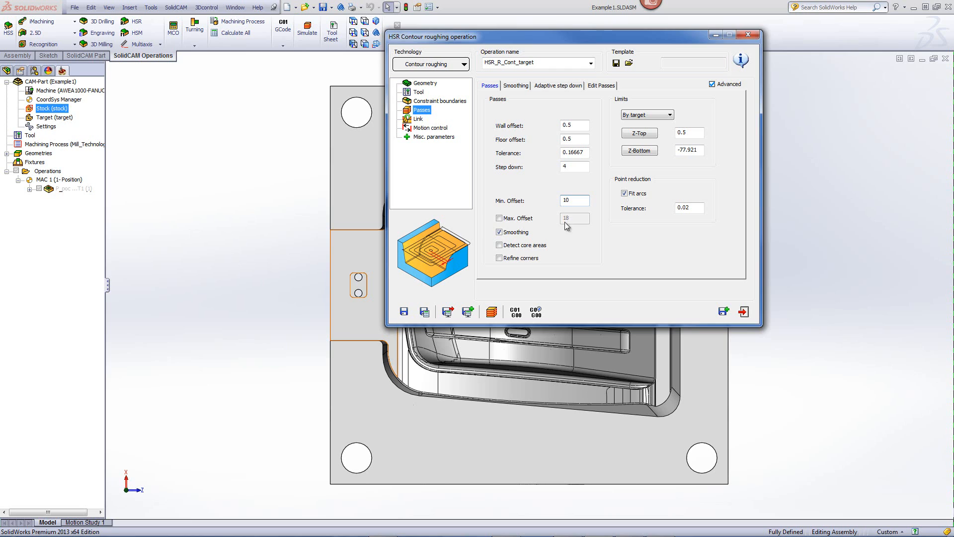
click(499, 219)
click(499, 219)
click(573, 199)
click(499, 245)
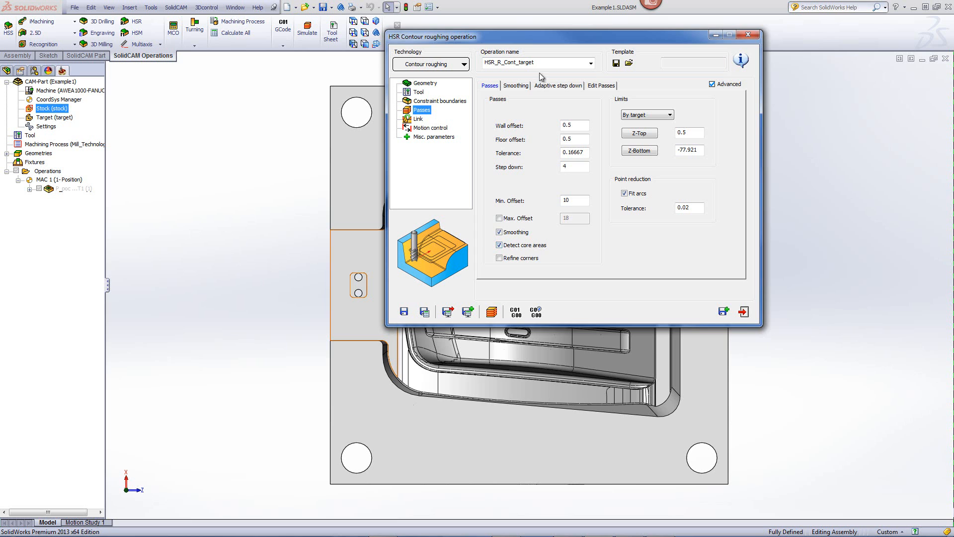
Collapse the operation dialog to inspect the mold's raised core in 3D, and restore the passes settings.
double_click(556, 40)
middle_drag(551, 215, 552, 143)
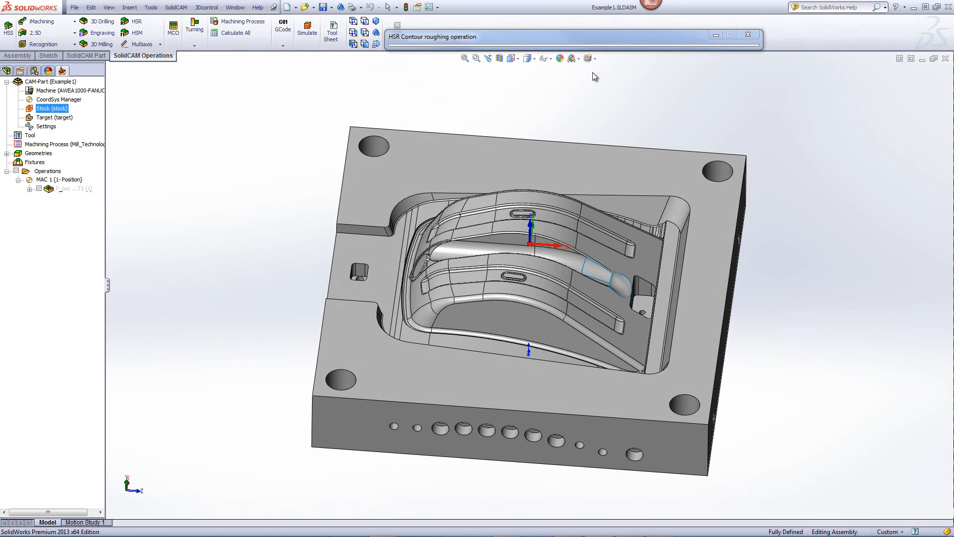
double_click(597, 35)
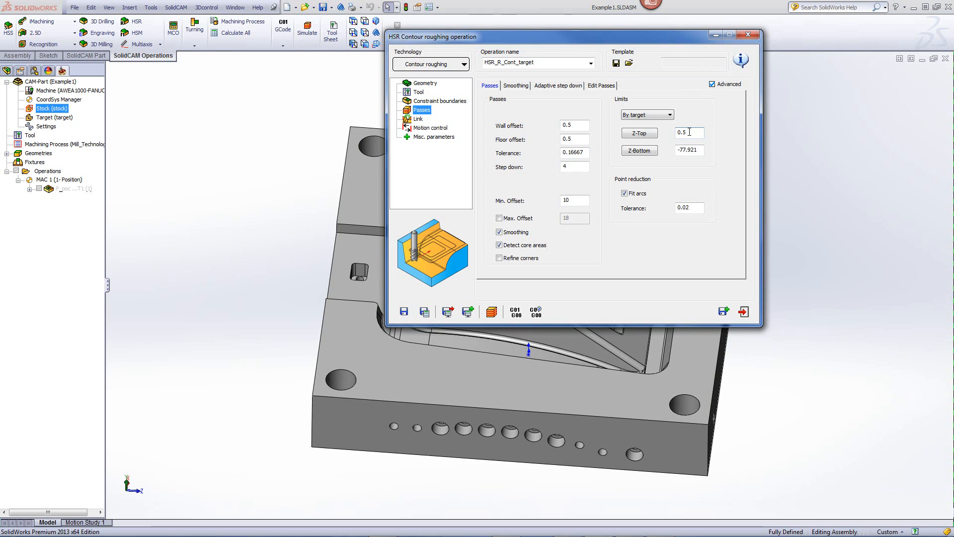
click(578, 140)
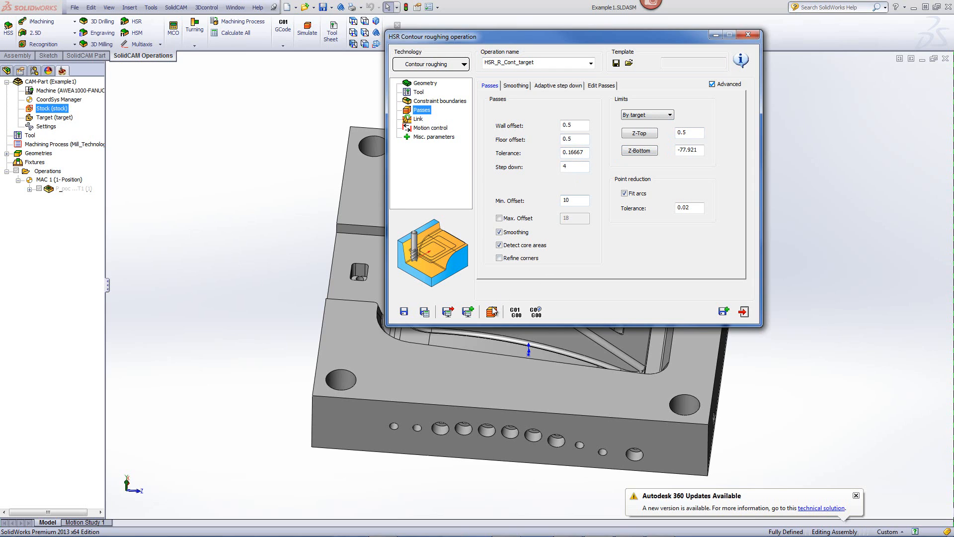
Simulate the contour roughing operation and play its toolpath over the mold in Host CAD mode.
click(492, 311)
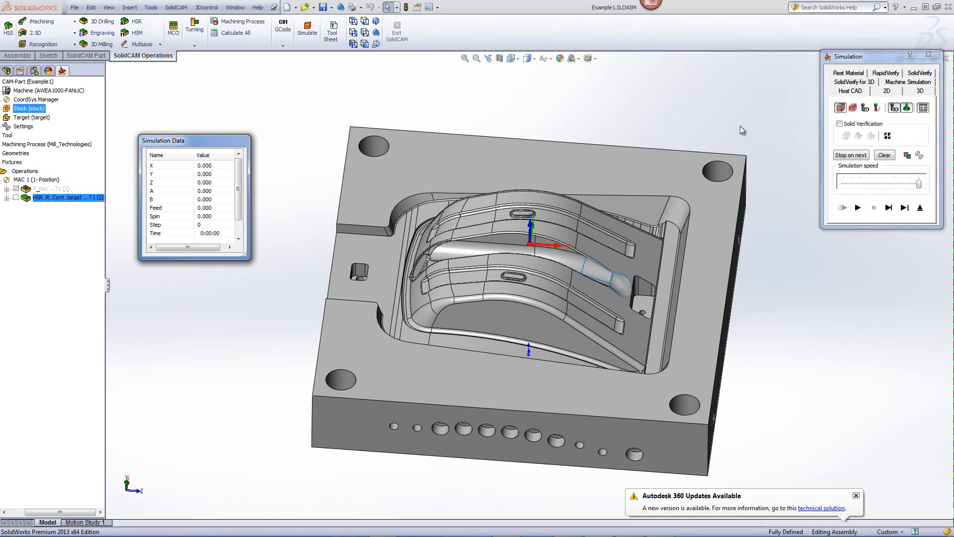
drag(859, 62, 780, 53)
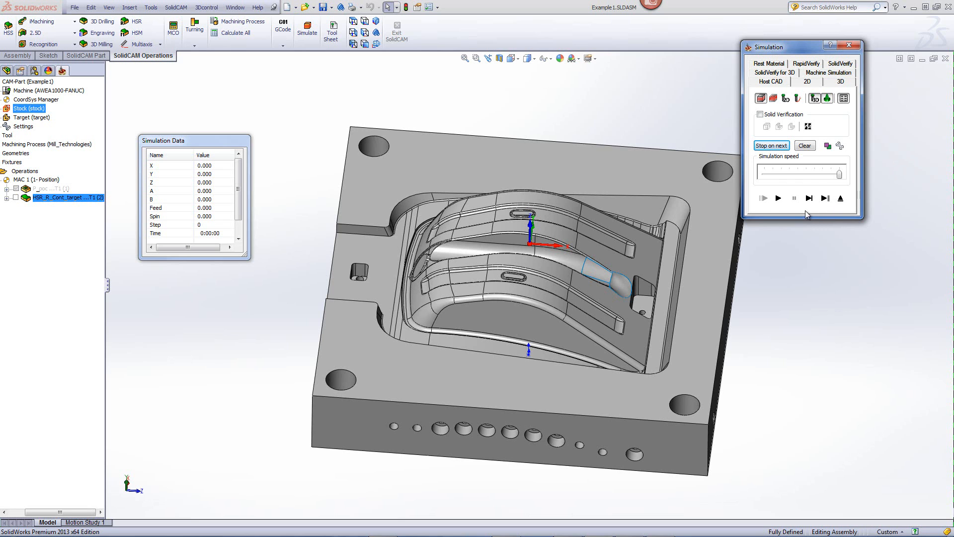
click(778, 199)
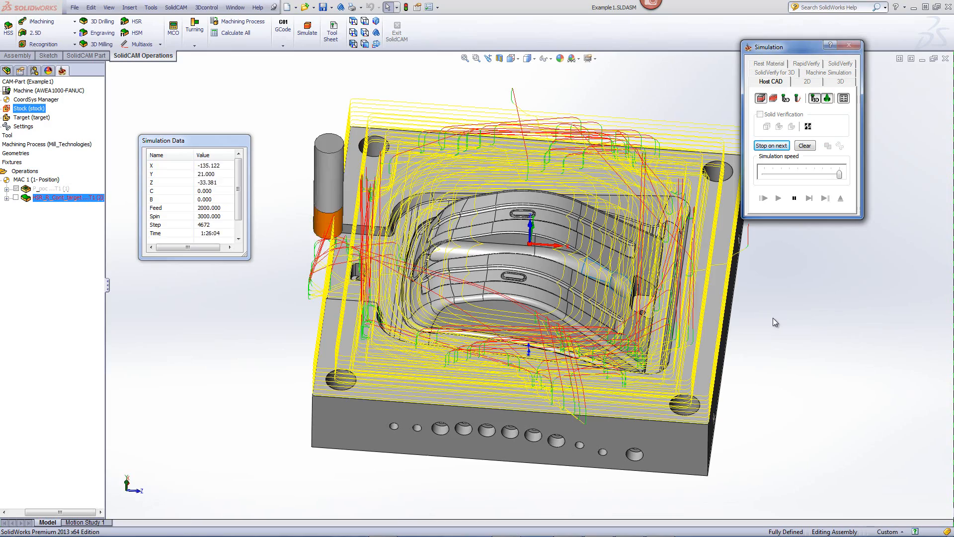
middle_drag(774, 318, 787, 255)
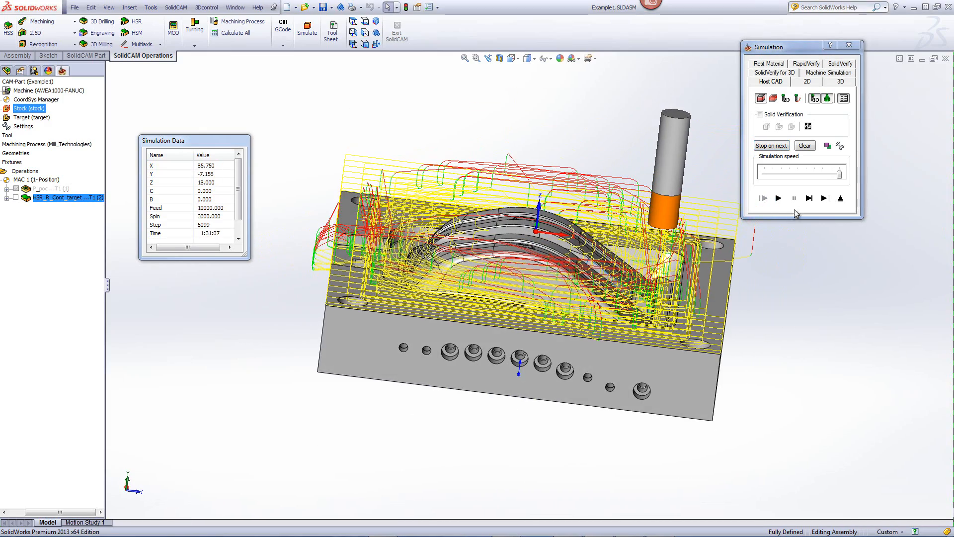
Replay the toolpath at a medium simulation speed and examine the passes in 3D, from the top and from the side.
drag(840, 174, 798, 174)
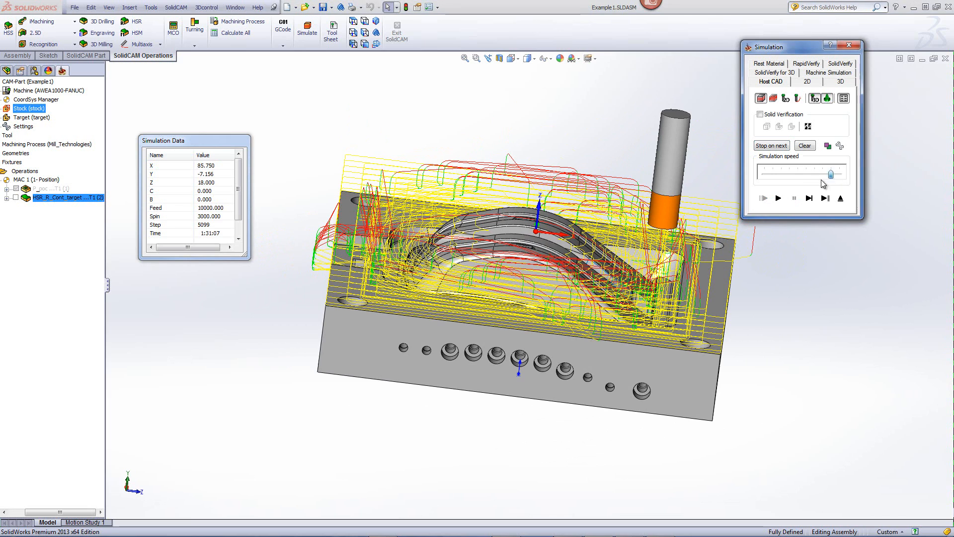
click(779, 198)
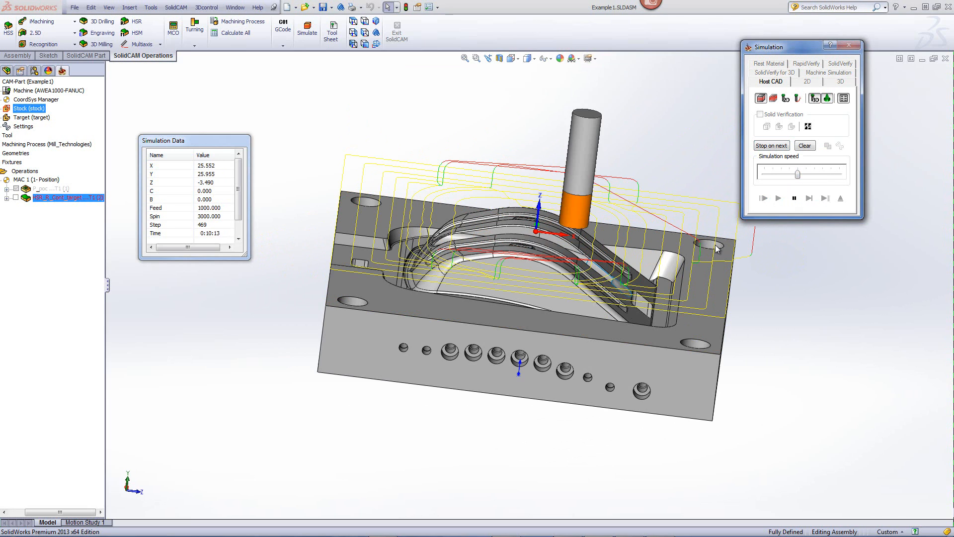
middle_drag(716, 248, 637, 260)
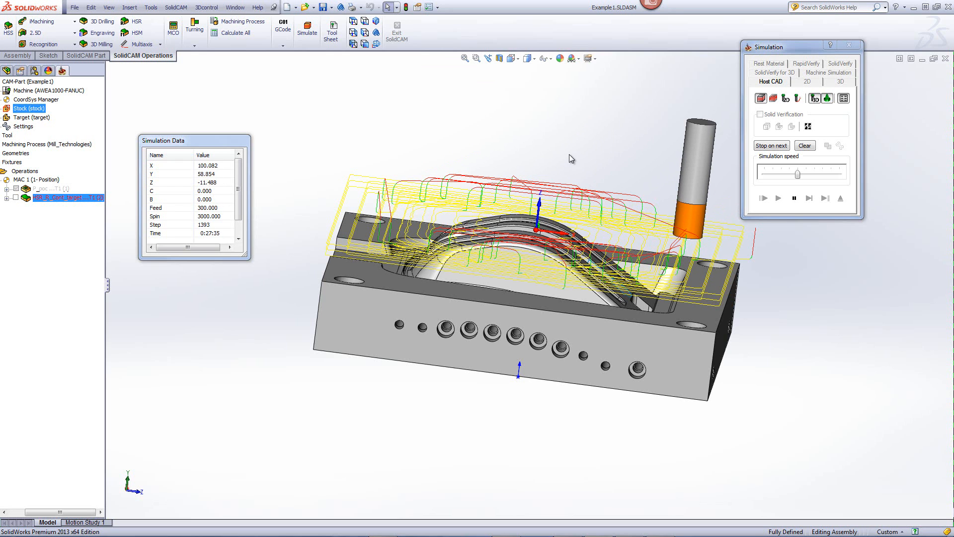
click(354, 21)
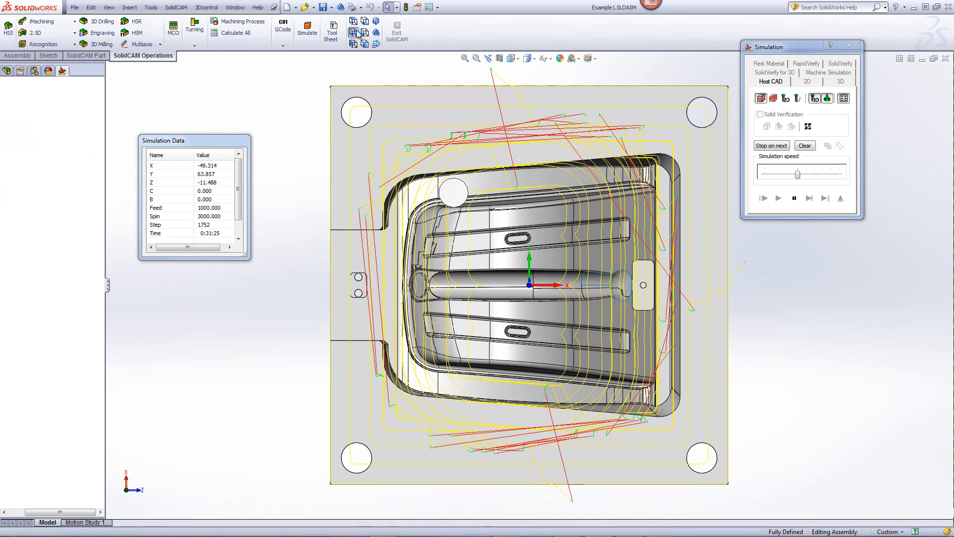
click(355, 33)
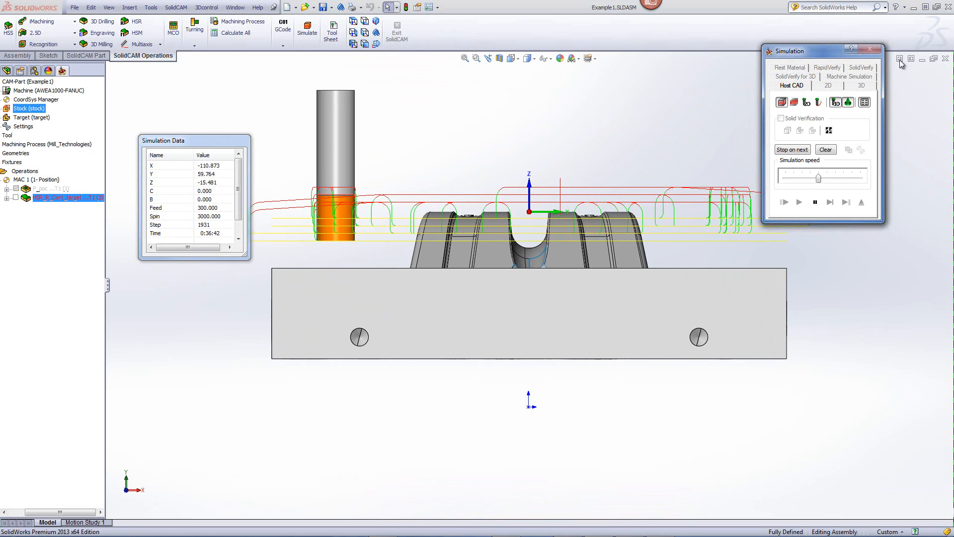
Run the rest of the toolpath at maximum simulation speed with the simulation window placed clear of the mold.
drag(899, 60, 885, 54)
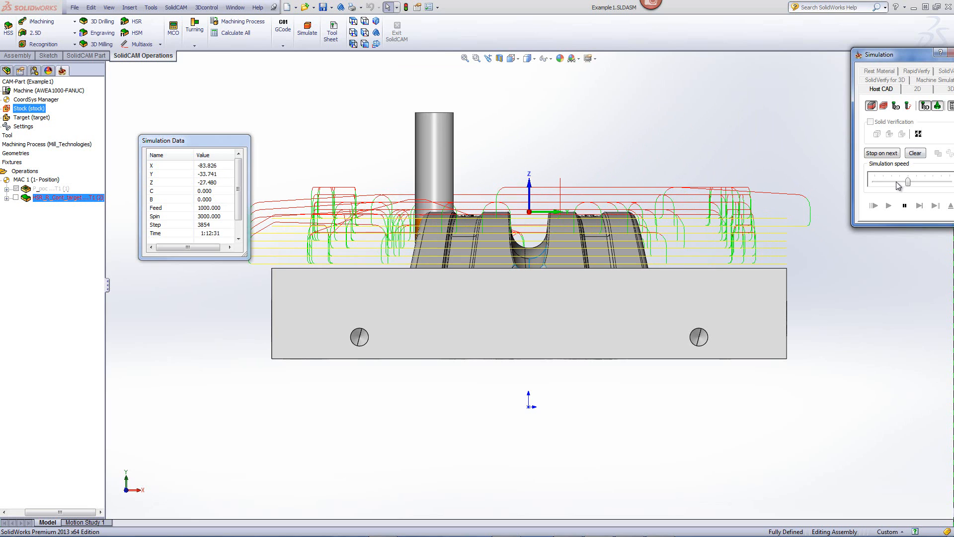
drag(907, 183, 949, 183)
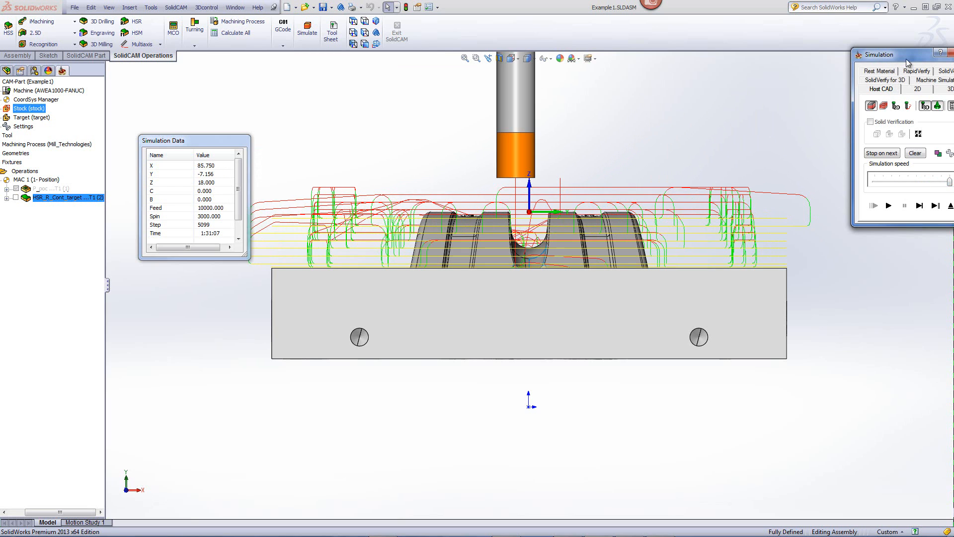
drag(905, 53, 888, 44)
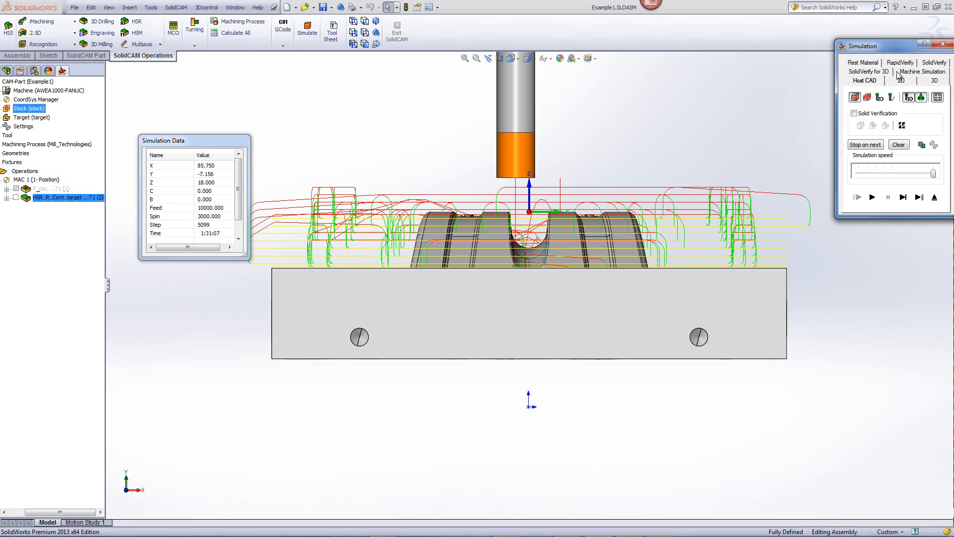
Run the contour roughing operation in SolidVerify mode, examine the machined stock from several angles, and exit the simulation.
click(926, 71)
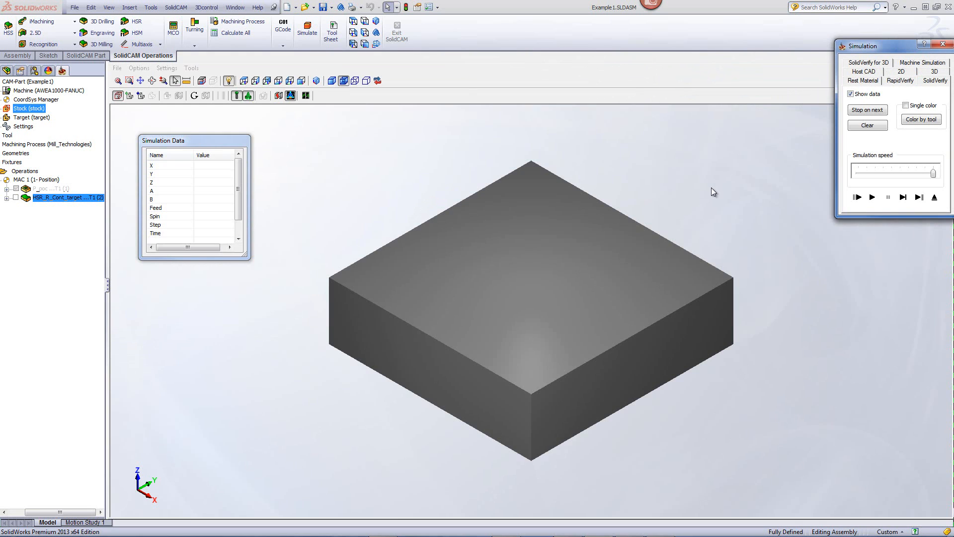
click(873, 198)
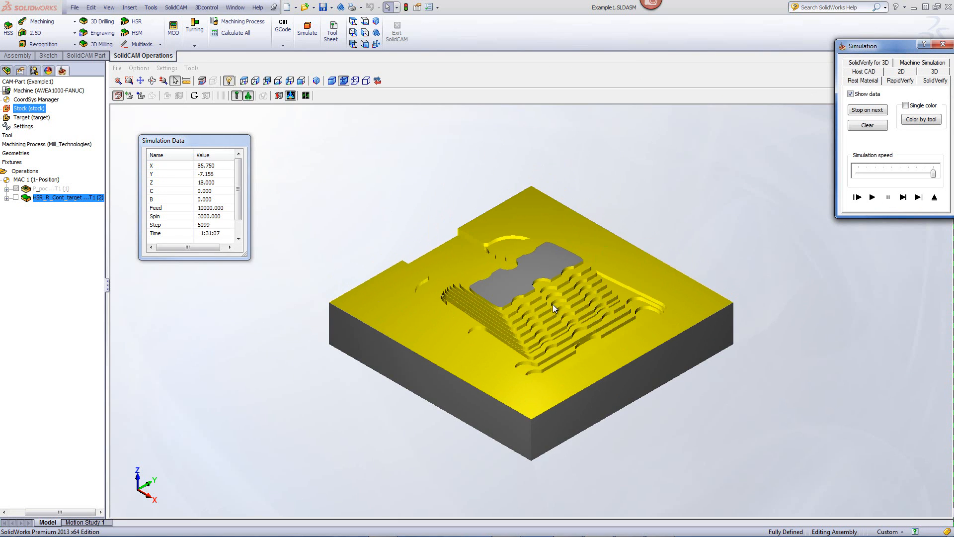
middle_drag(577, 271, 634, 316)
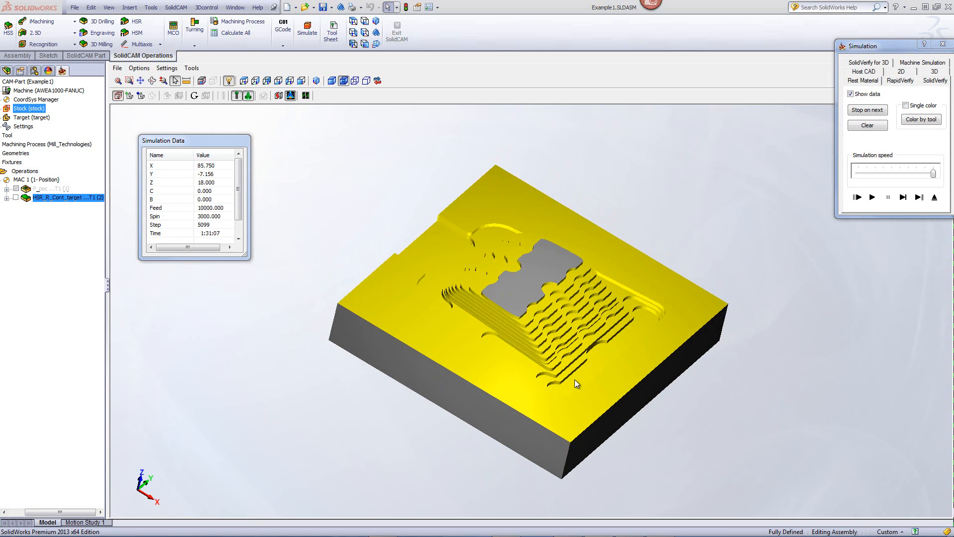
mouse_move(602, 342)
middle_down()
mouse_move(599, 323)
mouse_move(594, 365)
mouse_move(591, 343)
mouse_move(600, 354)
middle_up()
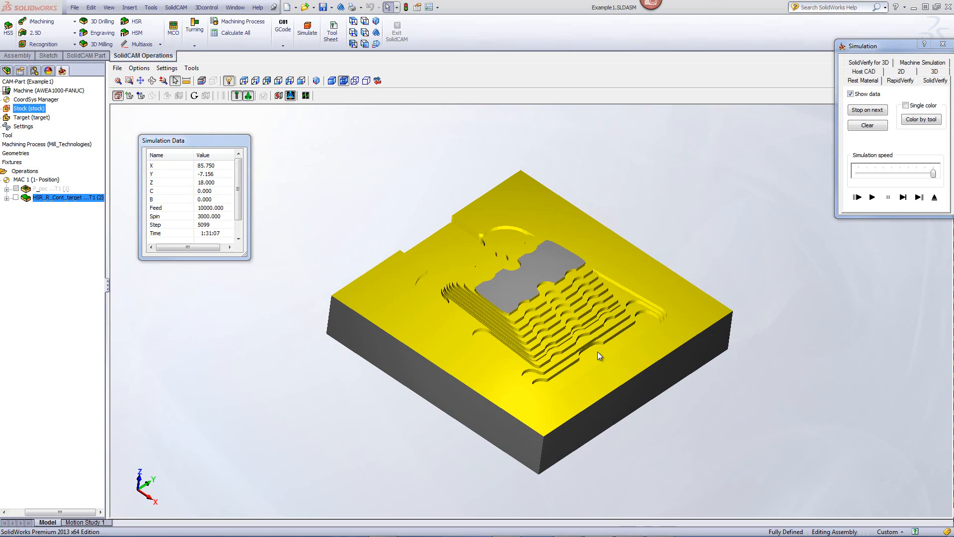
middle_drag(598, 351, 590, 339)
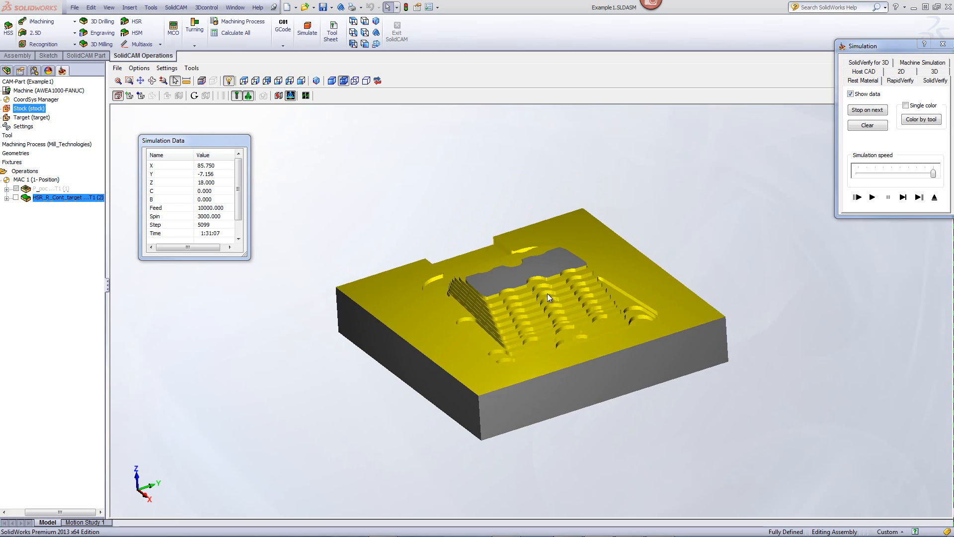
click(934, 197)
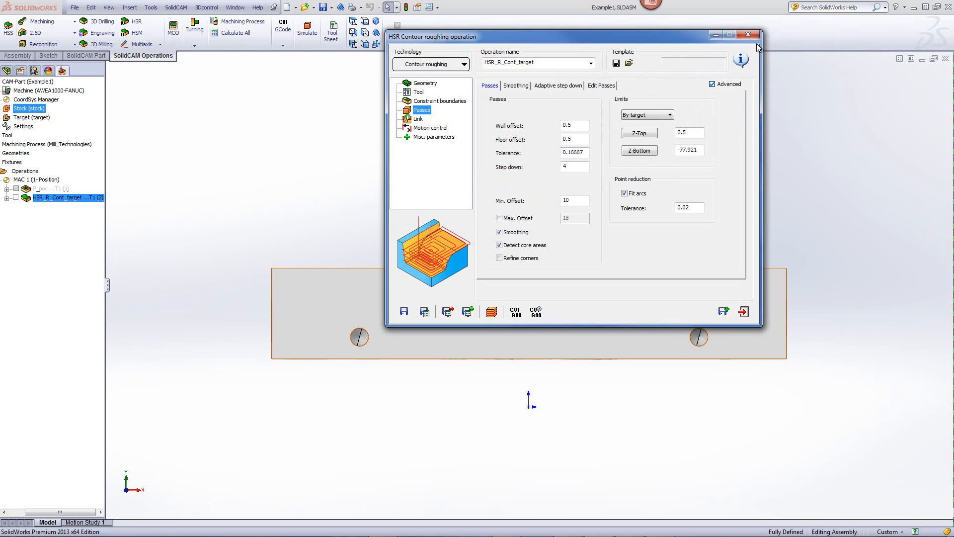
Collapse the operation dialog to inspect the mold's cavity and corner holes in 3D, and restore the dialog.
click(716, 34)
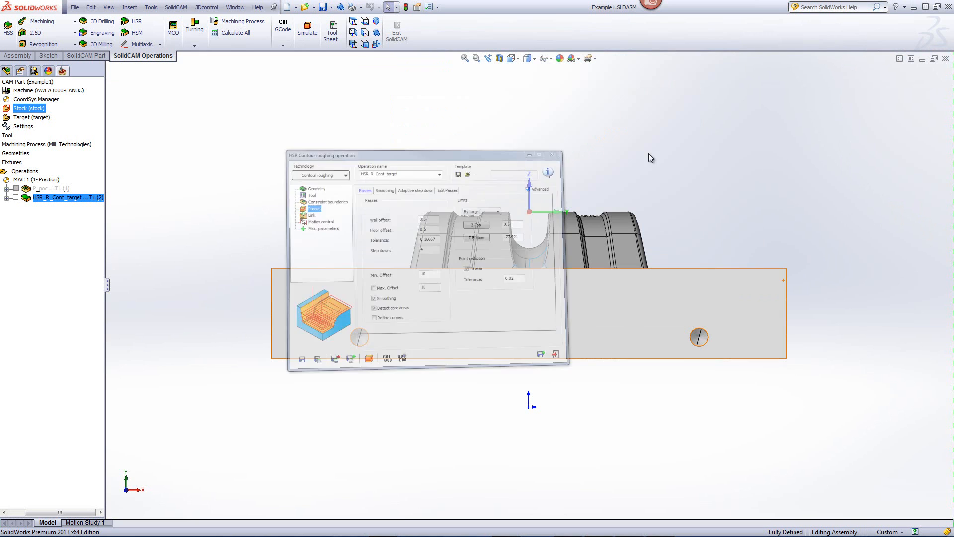
middle_drag(630, 300, 686, 384)
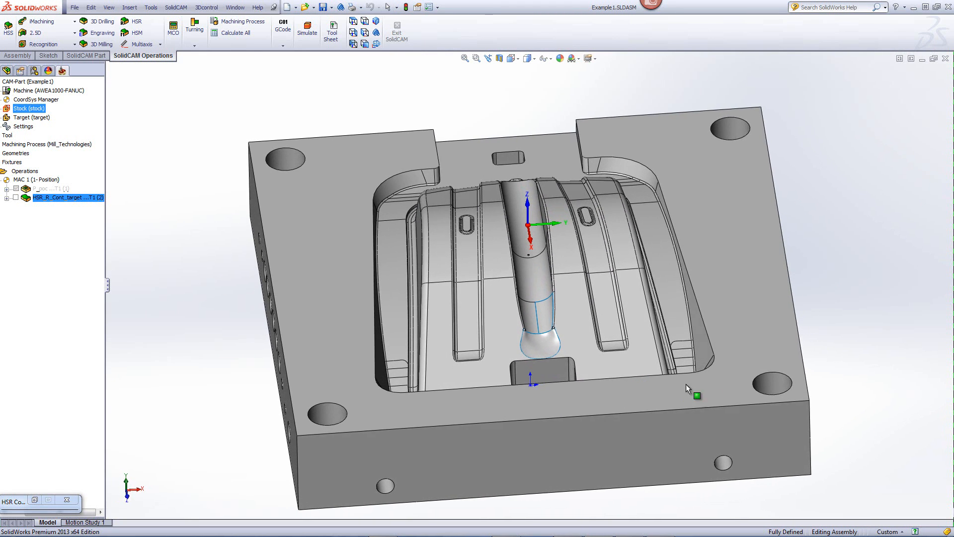
click(768, 373)
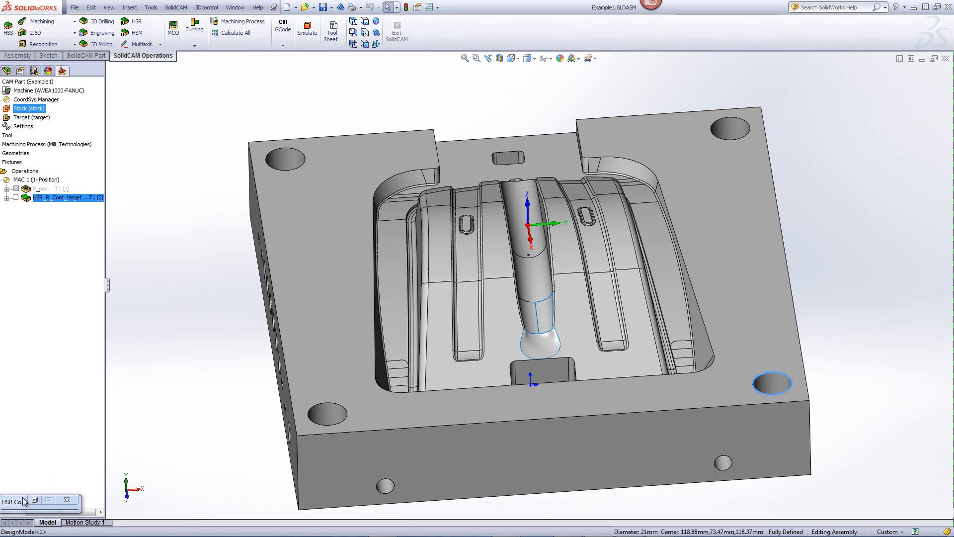
drag(23, 497, 516, 225)
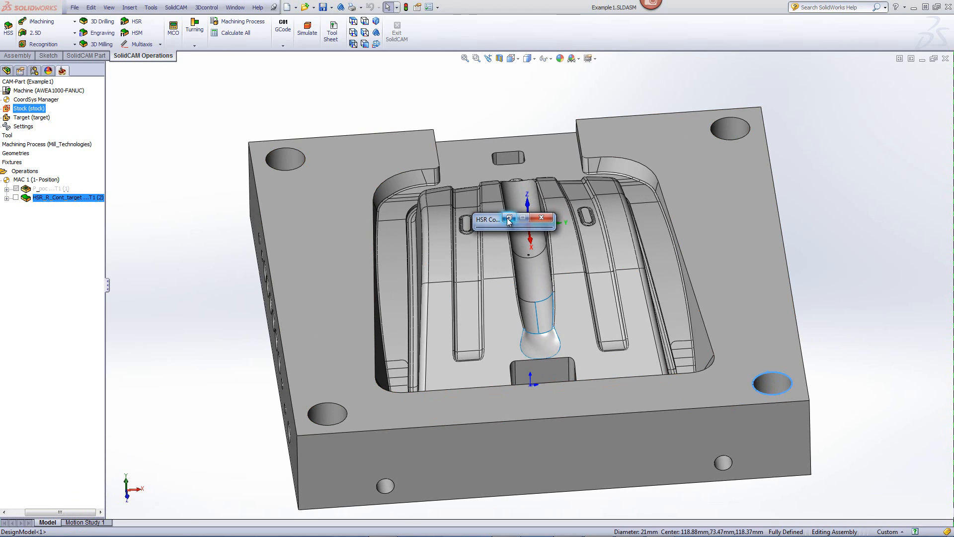
click(507, 219)
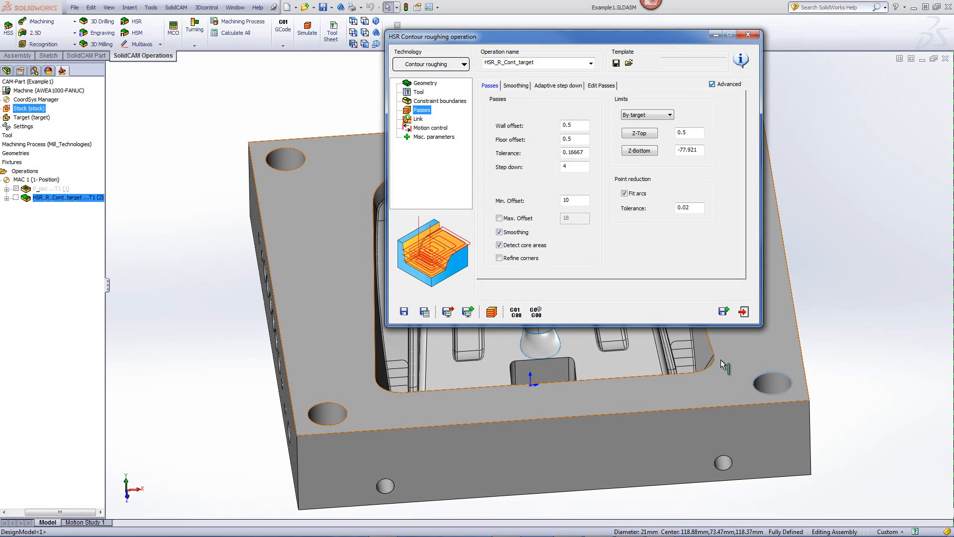
Save and copy the contour roughing operation after reviewing its link settings, and set the copy's technology to Rest roughing.
click(418, 119)
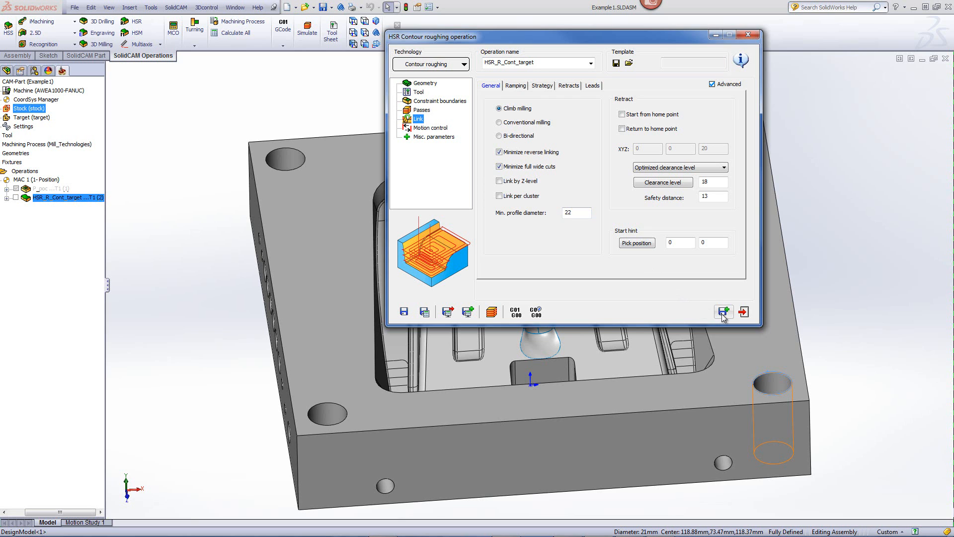
click(722, 314)
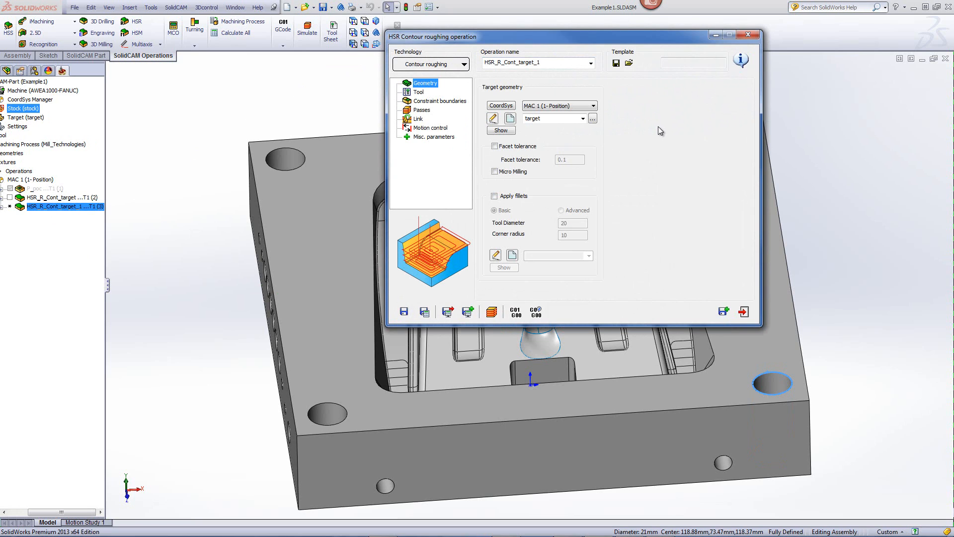
click(450, 66)
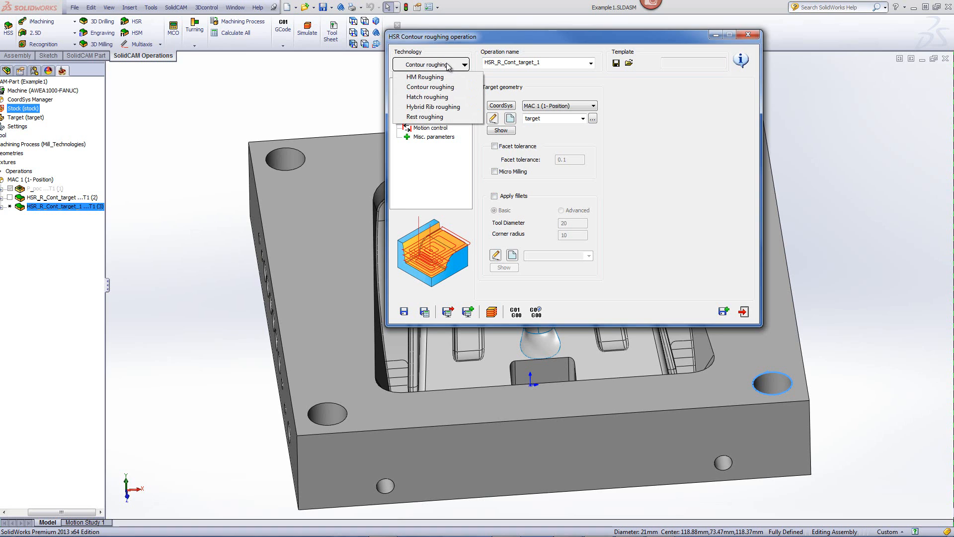
click(423, 119)
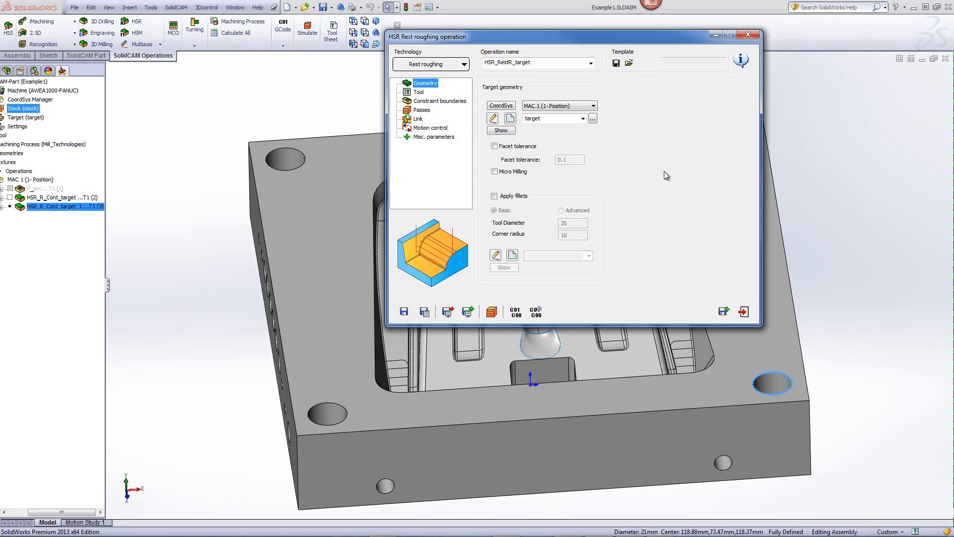
Assign tool 2, the 12 mm end mill with a 2 mm corner radius, to the rest roughing operation.
click(418, 93)
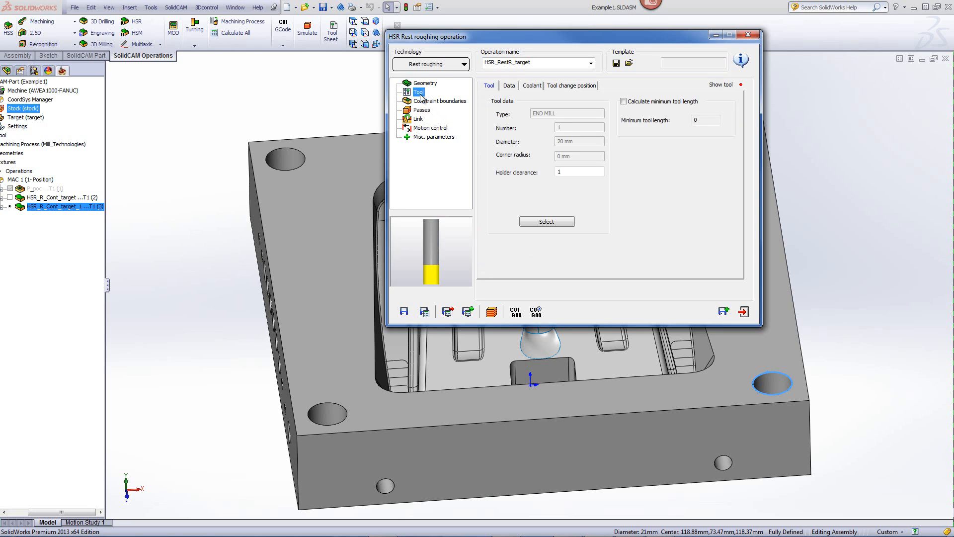
click(546, 222)
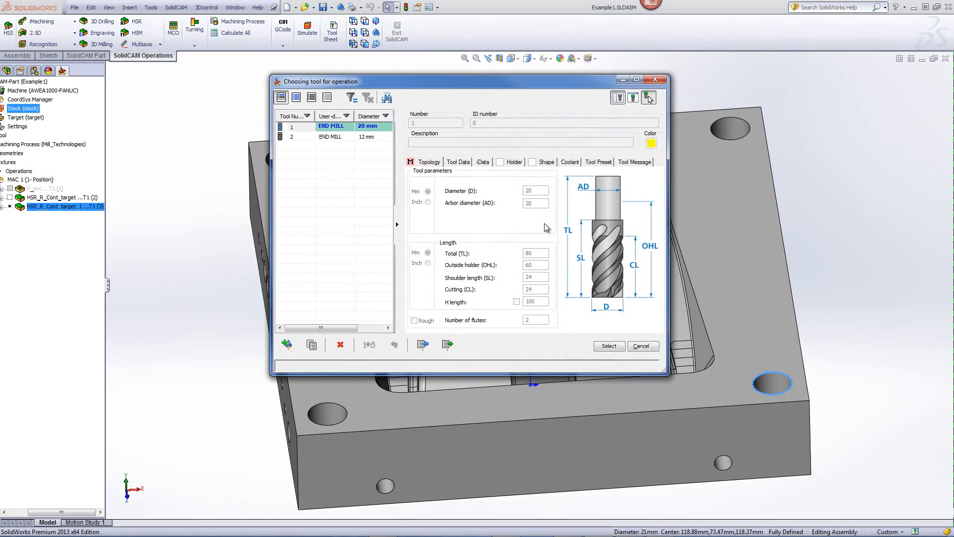
click(336, 139)
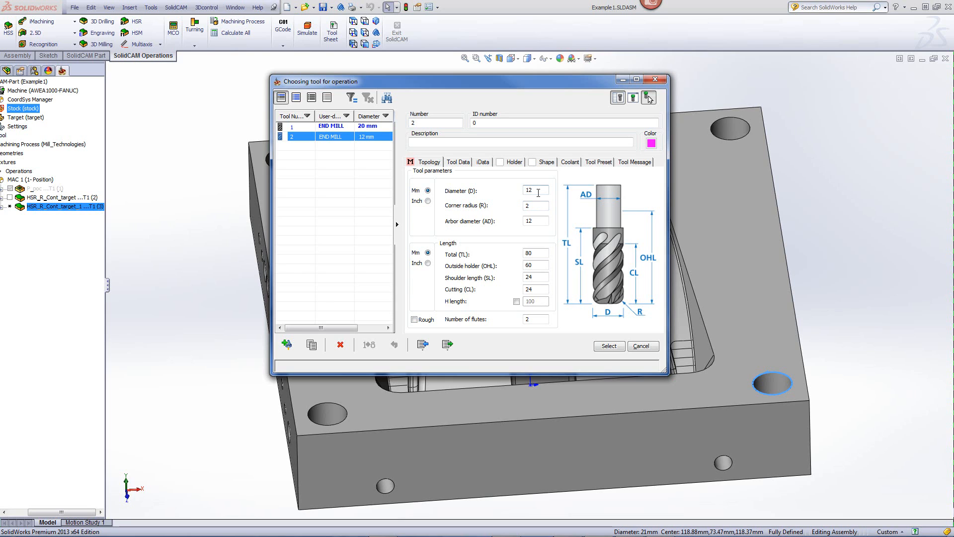
click(539, 205)
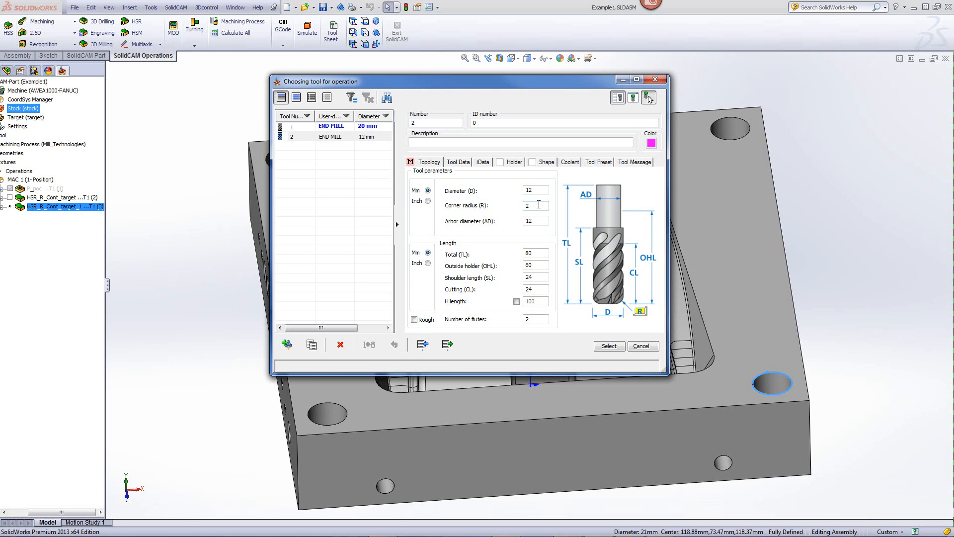
click(609, 346)
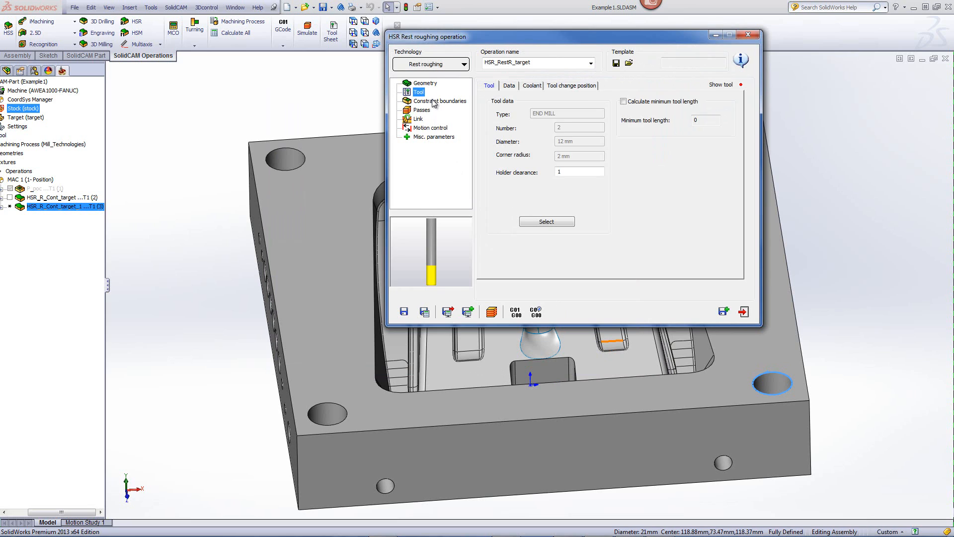
Set the rest roughing passes' step down to 1 and enable core area detection, keeping the wall and floor offsets at 0.5.
click(436, 101)
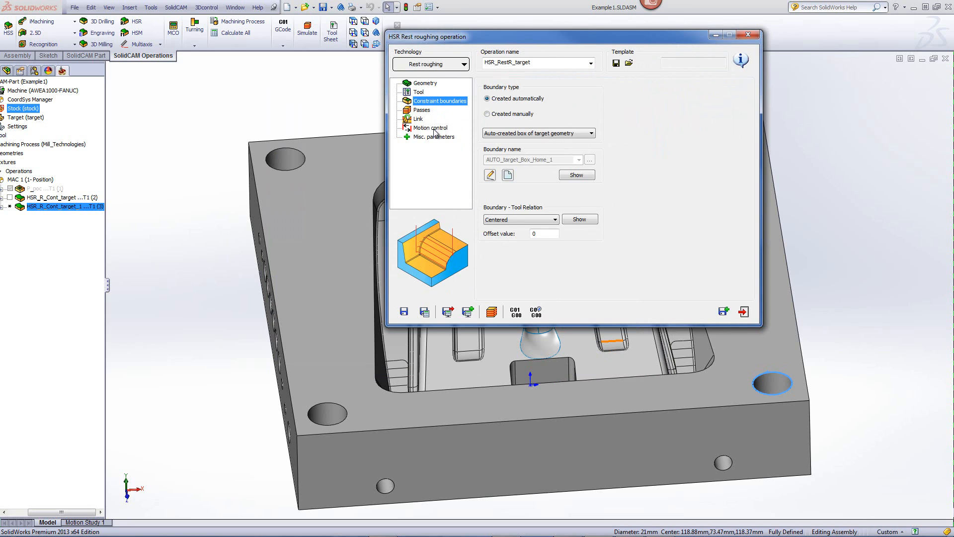
click(422, 110)
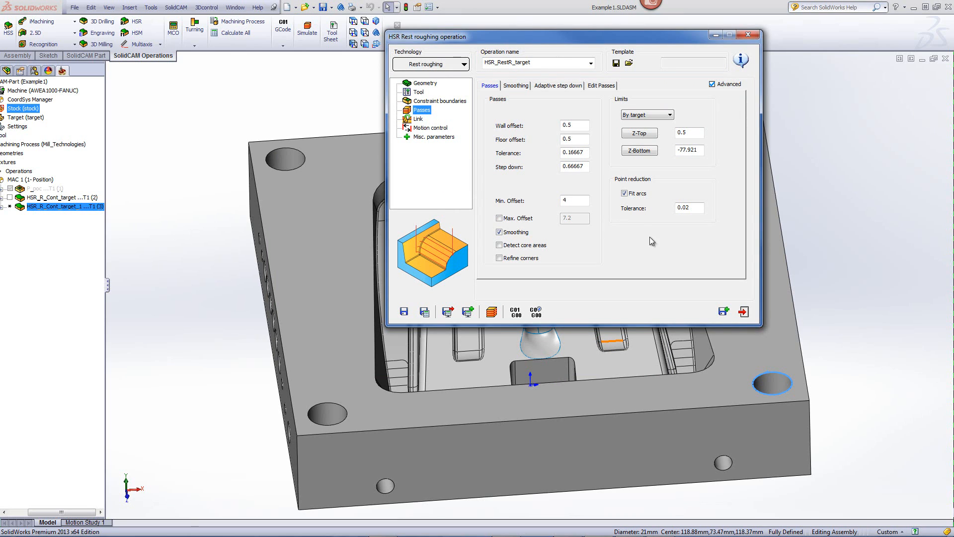
click(577, 139)
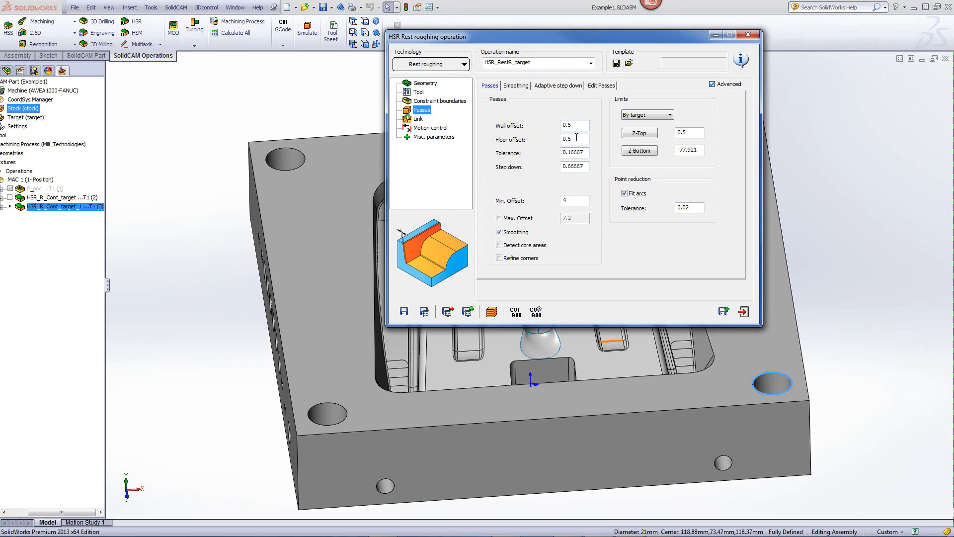
click(580, 126)
double_click(581, 125)
click(581, 140)
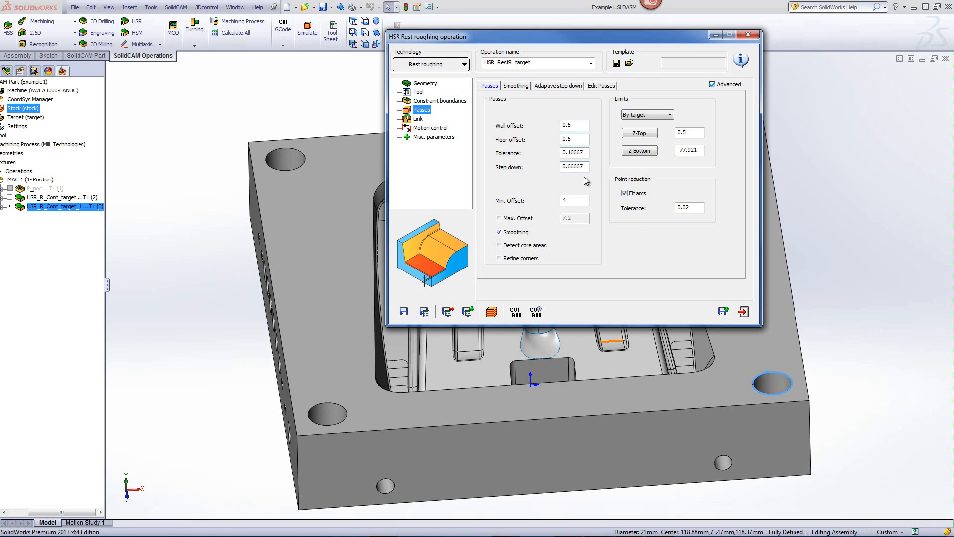
drag(587, 168, 520, 176)
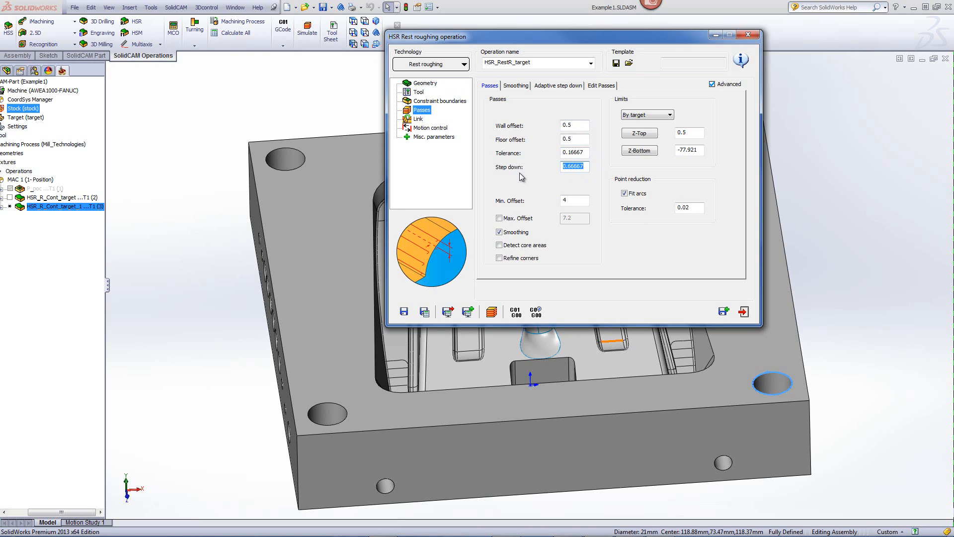
text(1)
click(577, 202)
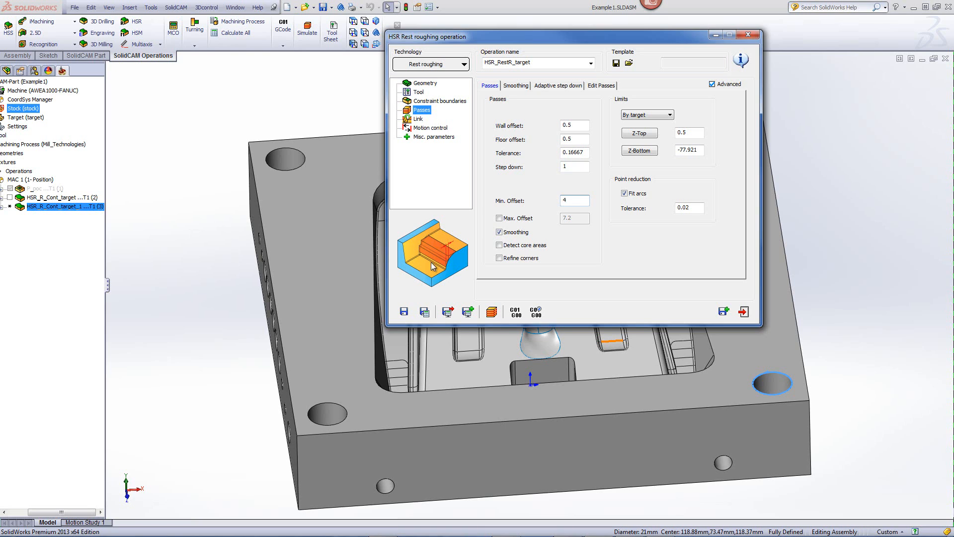
click(499, 245)
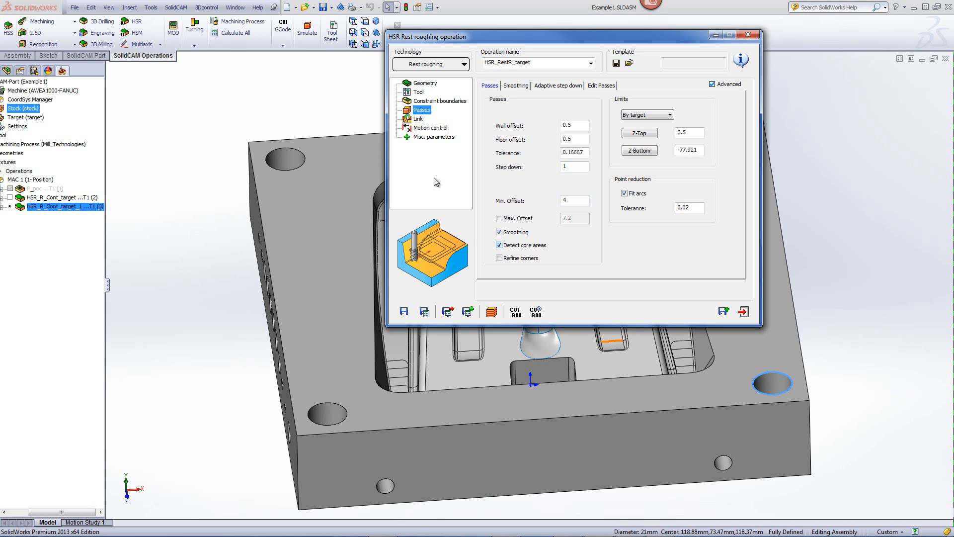
Review the rest roughing link settings, calculate the operation, and open its simulation.
click(418, 120)
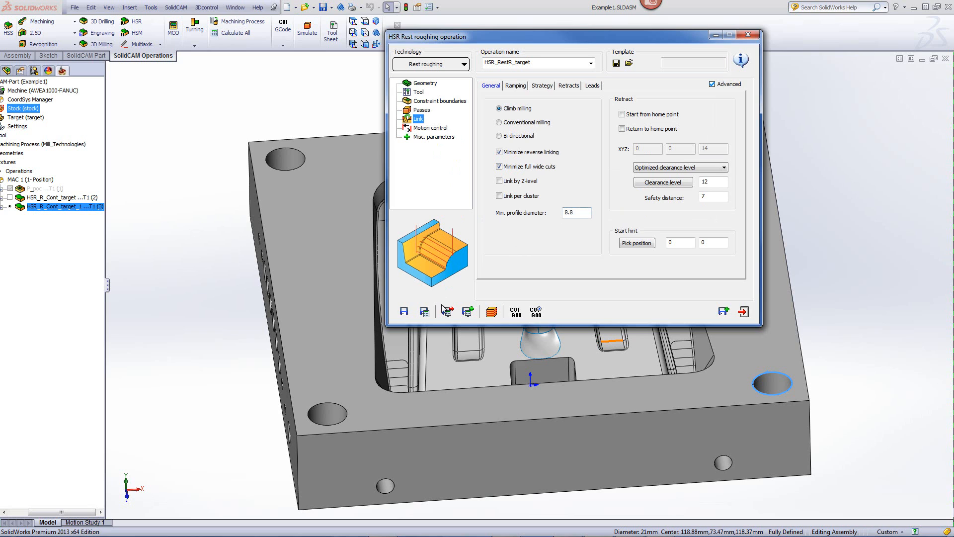
click(491, 315)
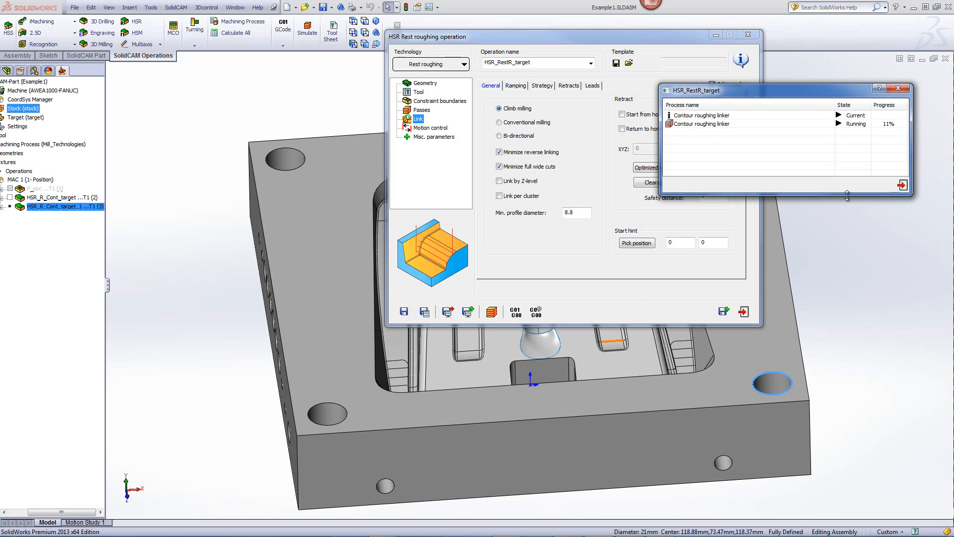
drag(847, 197, 851, 218)
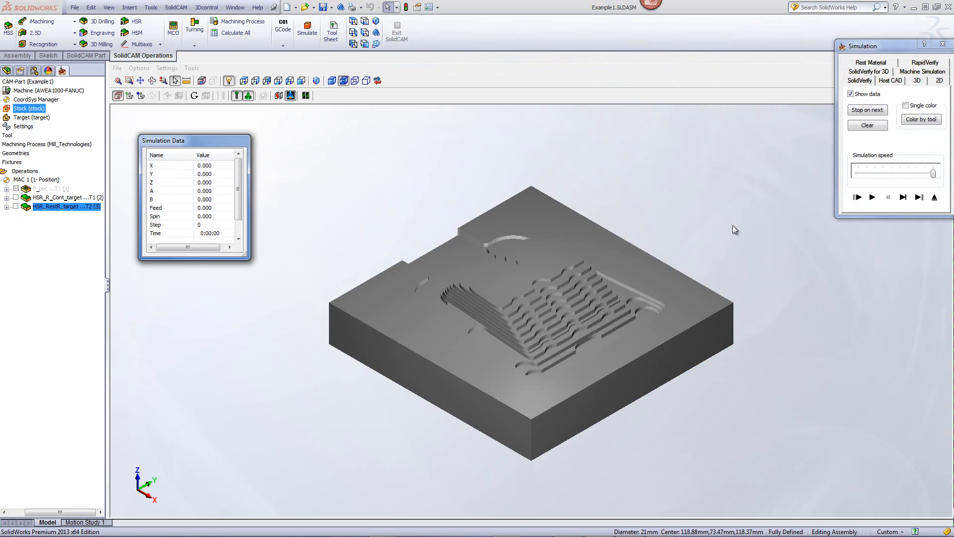
Play the rest roughing operation in SolidVerify mode and examine the machined core, cavity and corner holes up close.
click(877, 199)
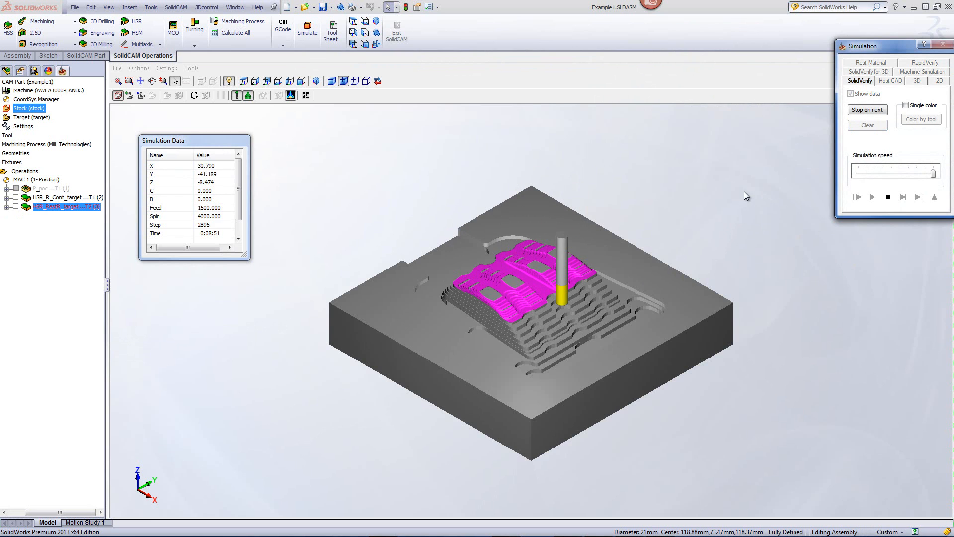
mouse_move(605, 272)
middle_down()
mouse_move(618, 270)
mouse_move(606, 299)
mouse_move(600, 284)
middle_up()
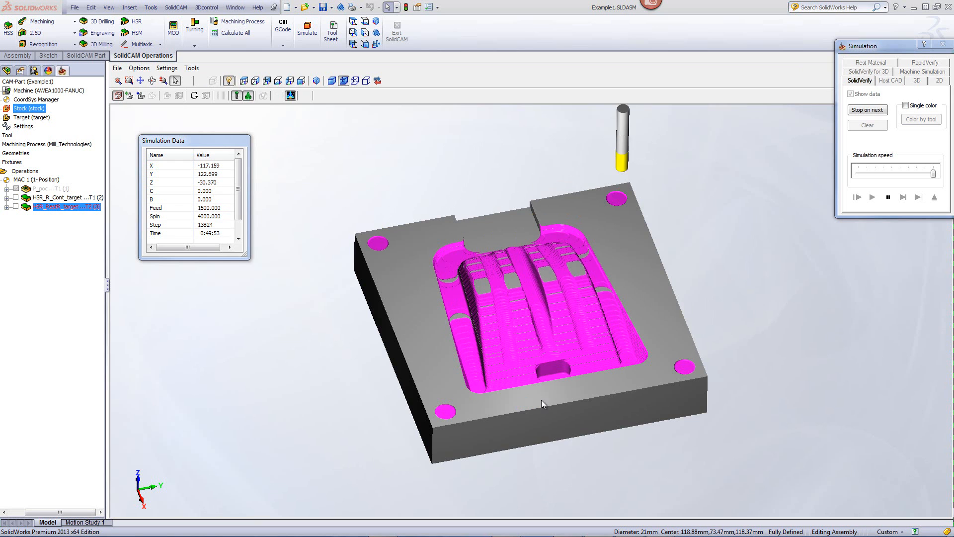
scroll(541, 399, up, 4)
scroll(586, 455, down, 4)
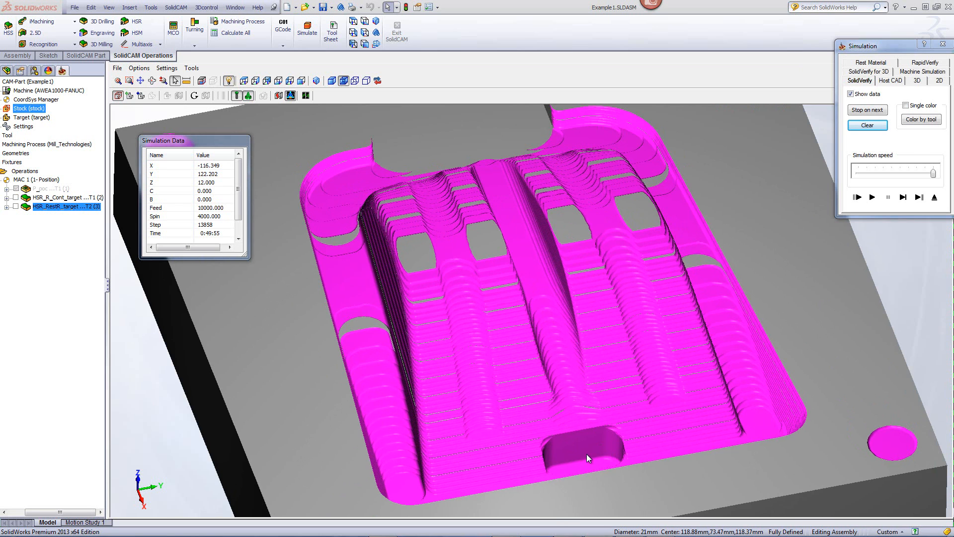
middle_drag(559, 361, 575, 256)
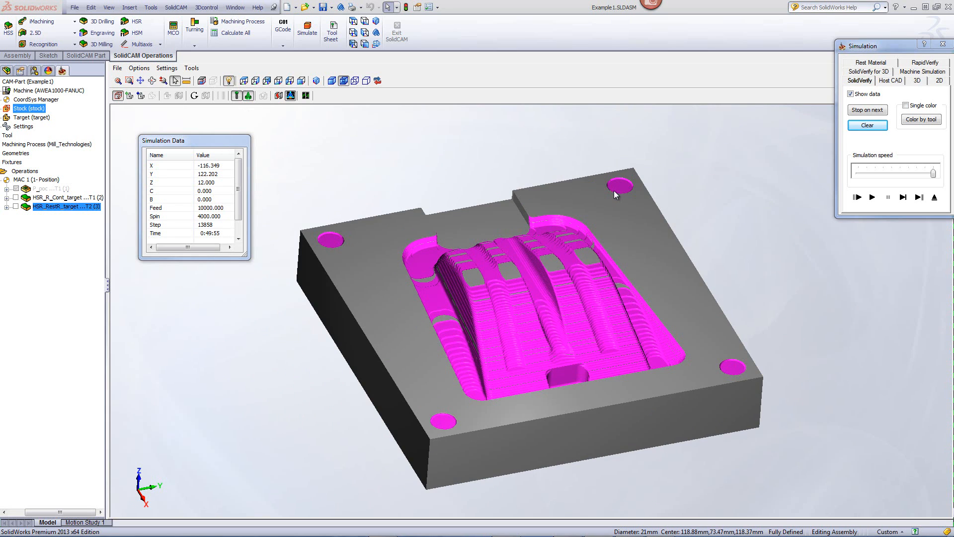
scroll(613, 190, up, 2)
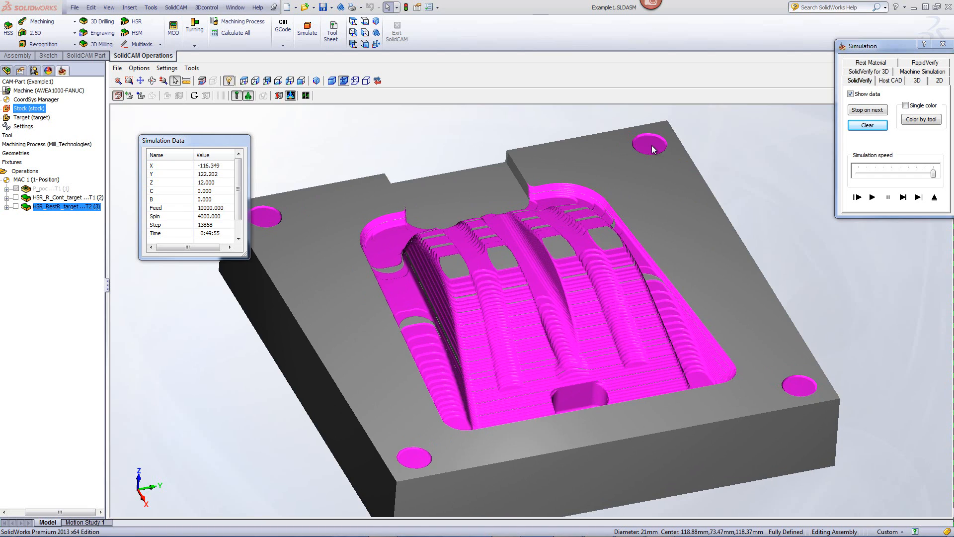
Set the rest roughing operation's minimum profile diameter to 12, recalculate it, and play the toolpath in SolidVerify simulation.
click(934, 199)
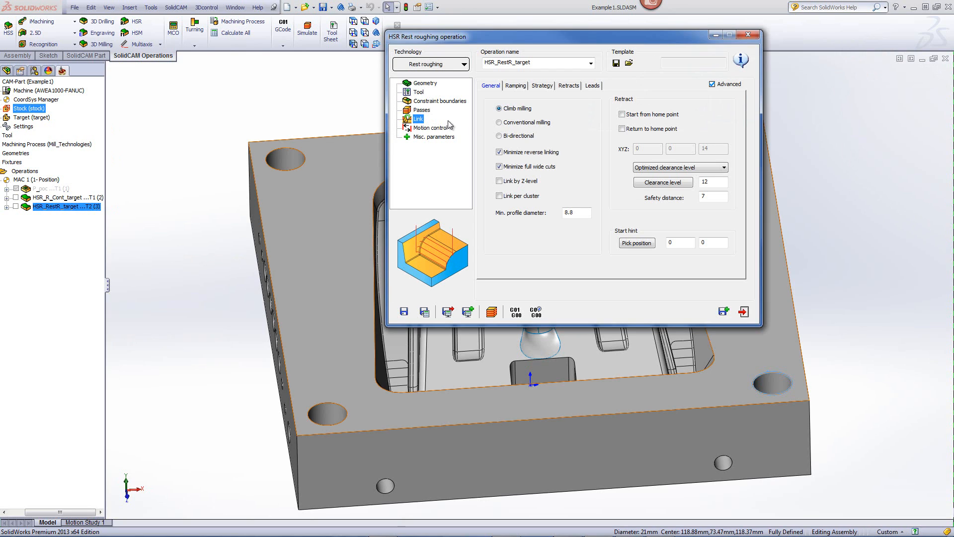
click(582, 214)
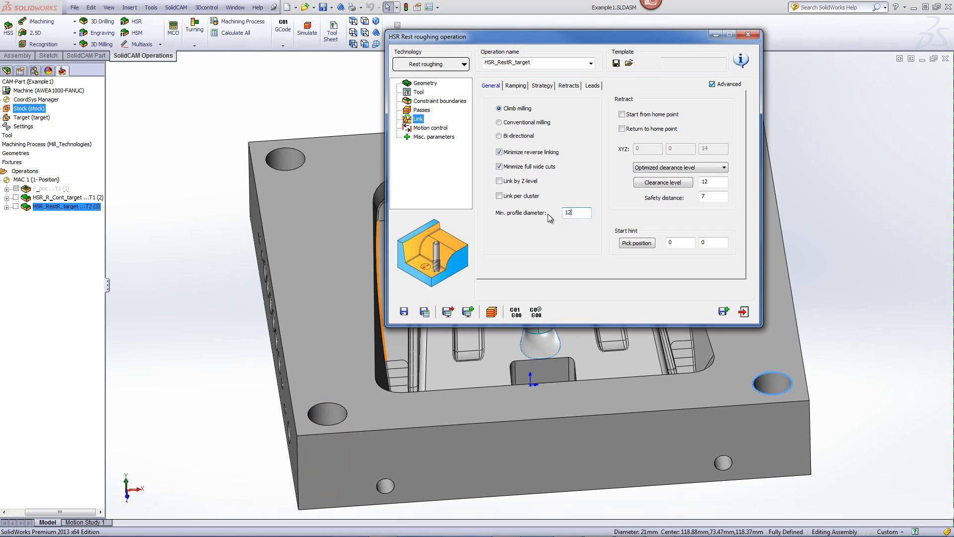
click(492, 312)
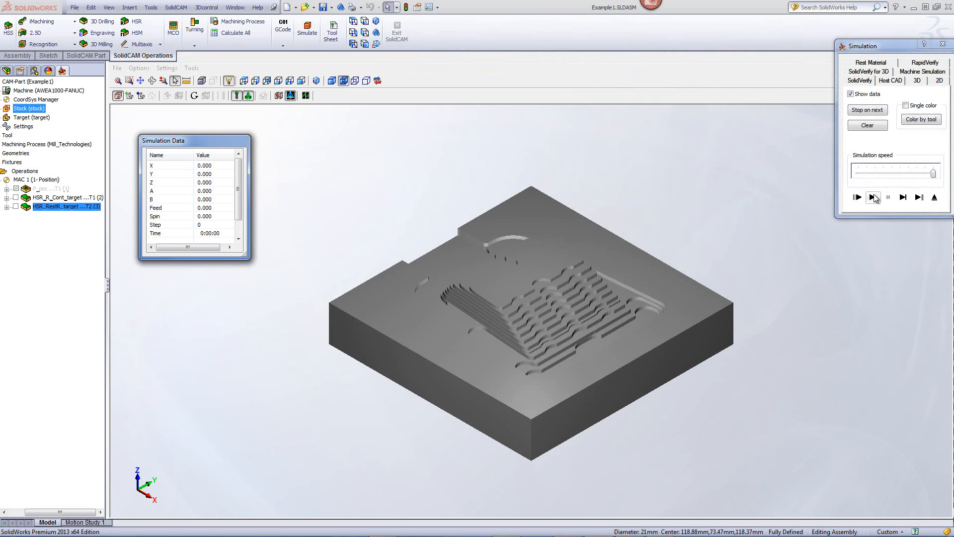
click(873, 197)
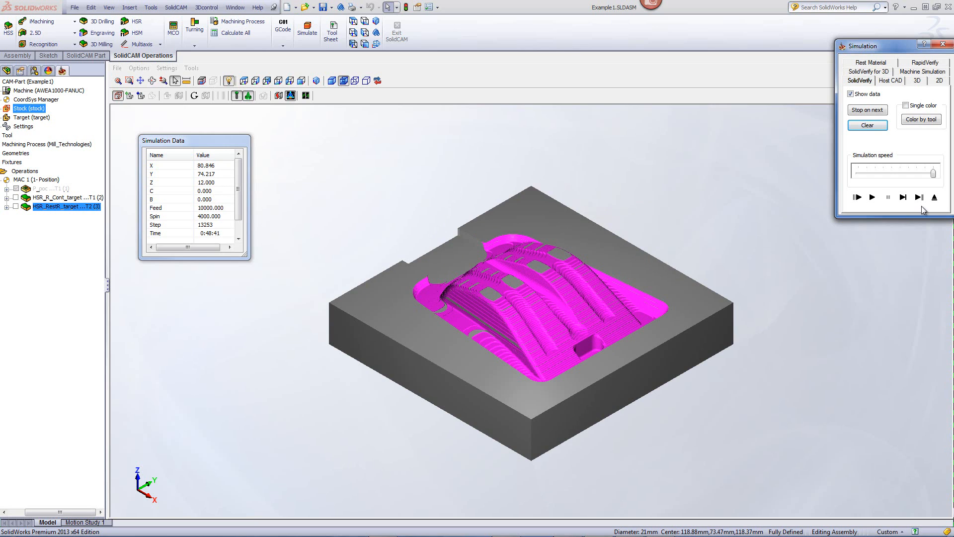
click(935, 198)
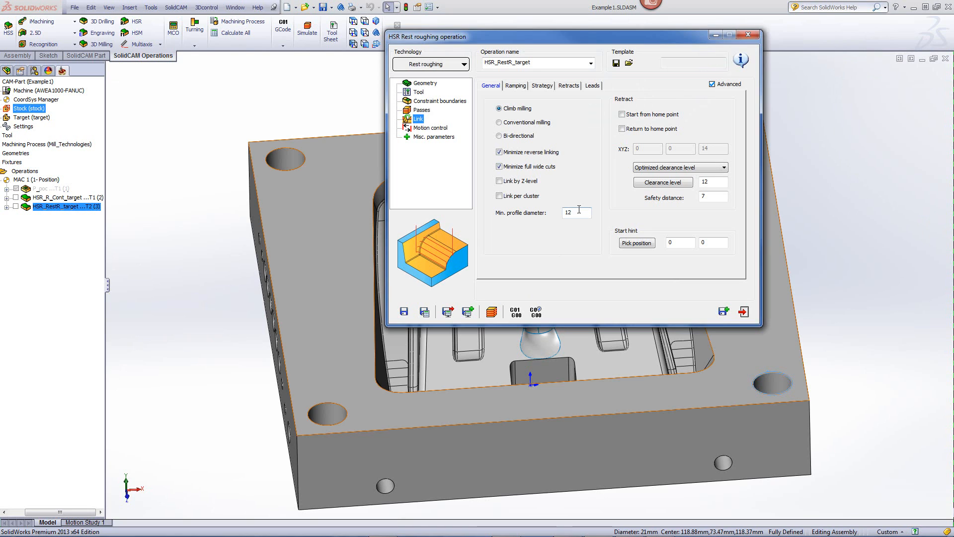
Reset only the minimum profile diameter to its default value and recalculate the rest roughing operation before closing it.
drag(579, 209, 554, 214)
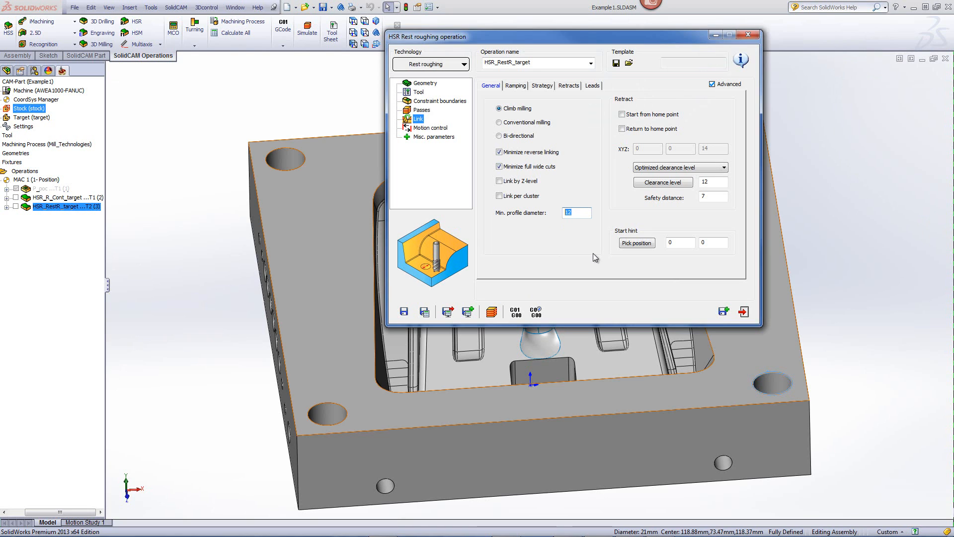
right_click(575, 211)
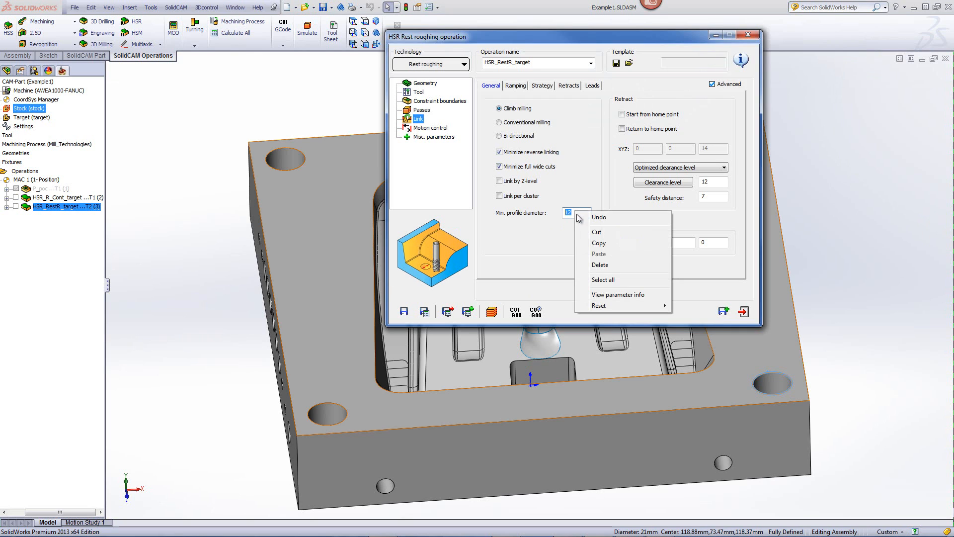
mouse_move(612, 307)
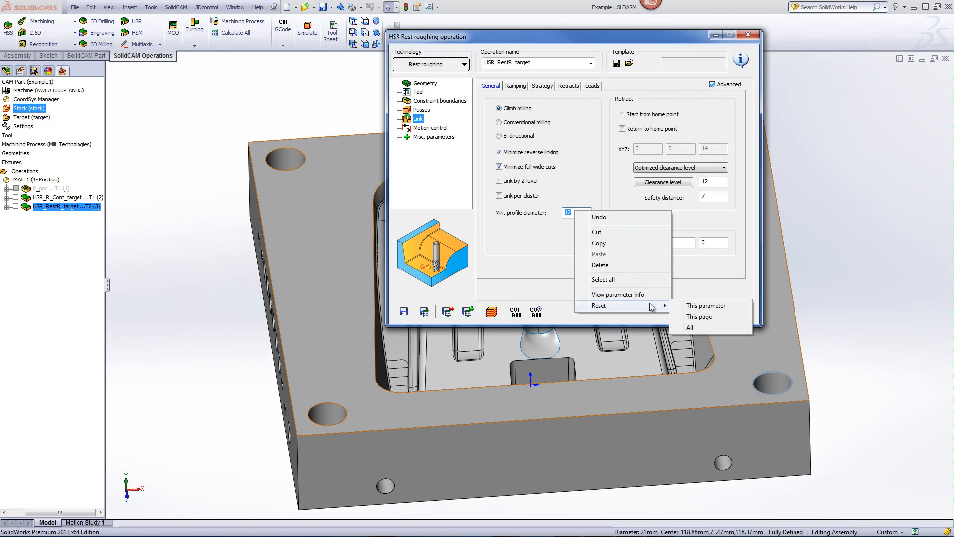
click(706, 306)
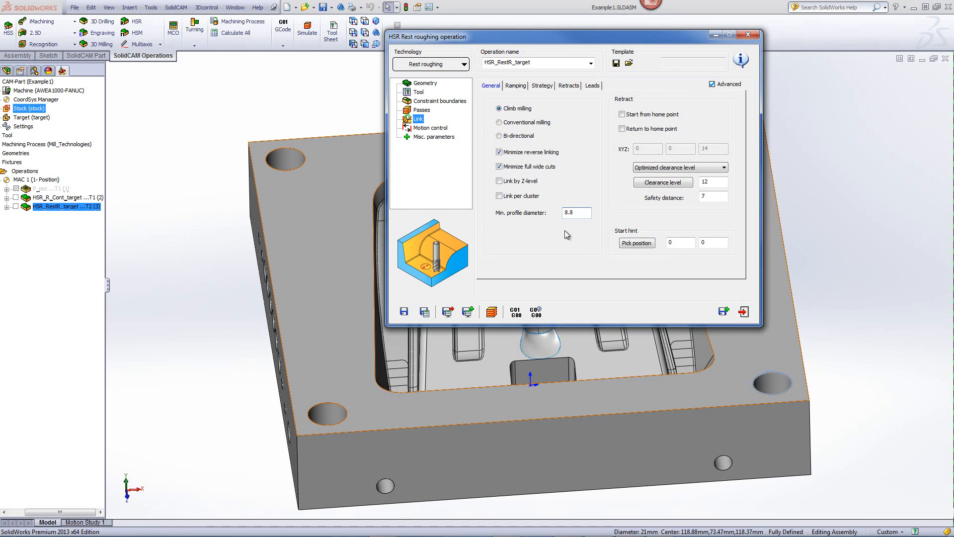
click(492, 312)
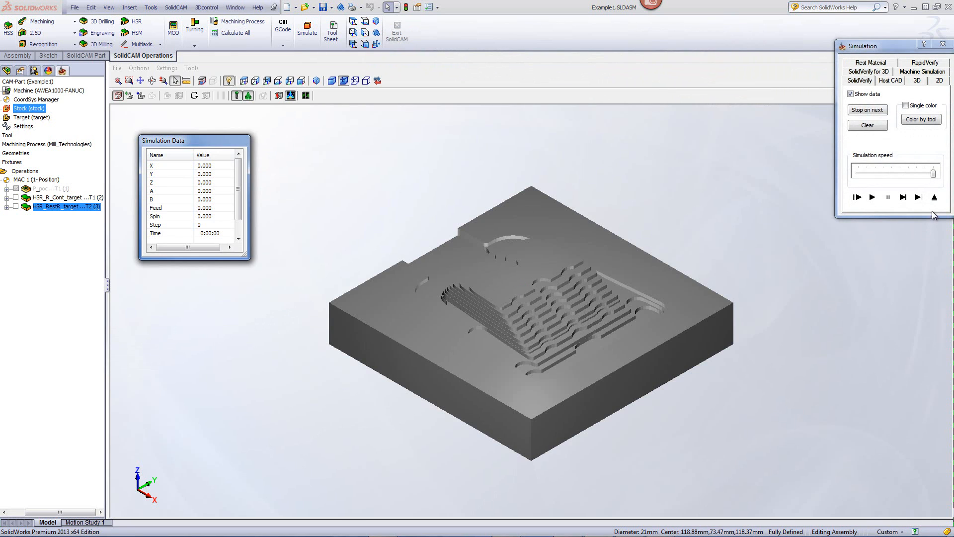
click(934, 198)
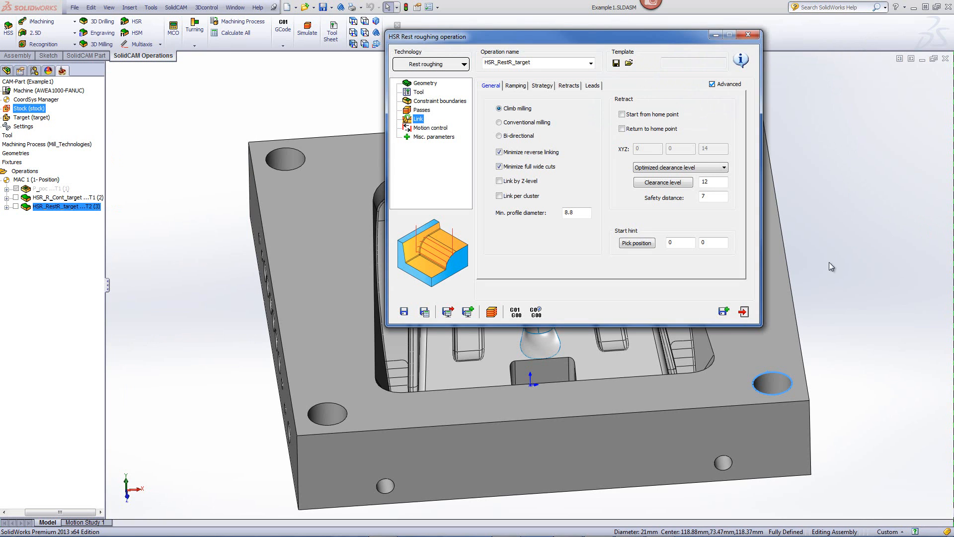
click(744, 312)
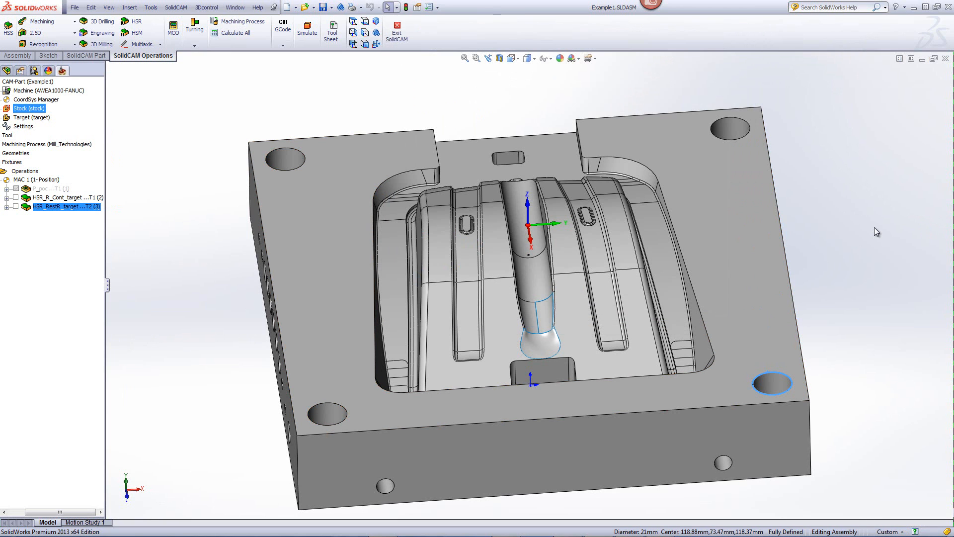
Suppress the HSR contour roughing and rest roughing operations and unsuppress the pocket operation.
middle_drag(857, 243, 854, 221)
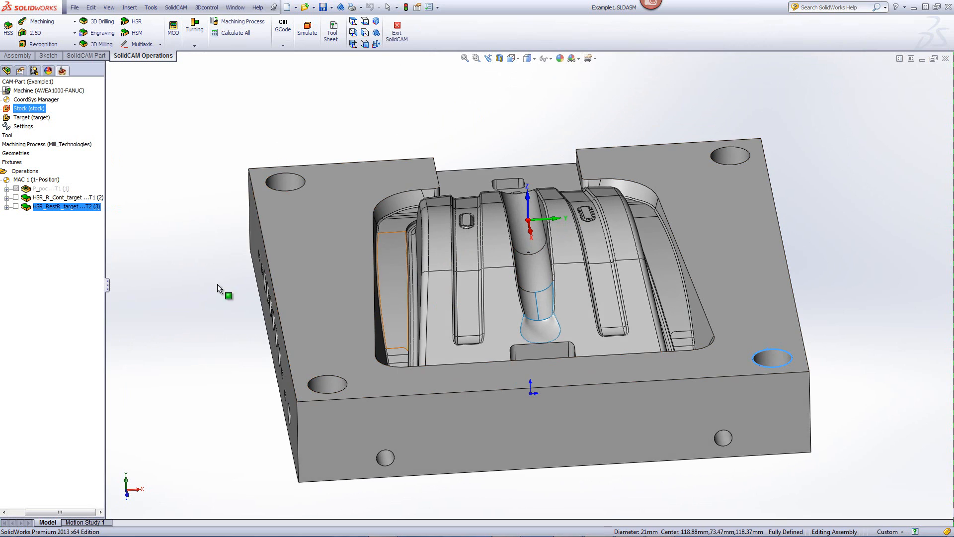
click(63, 197)
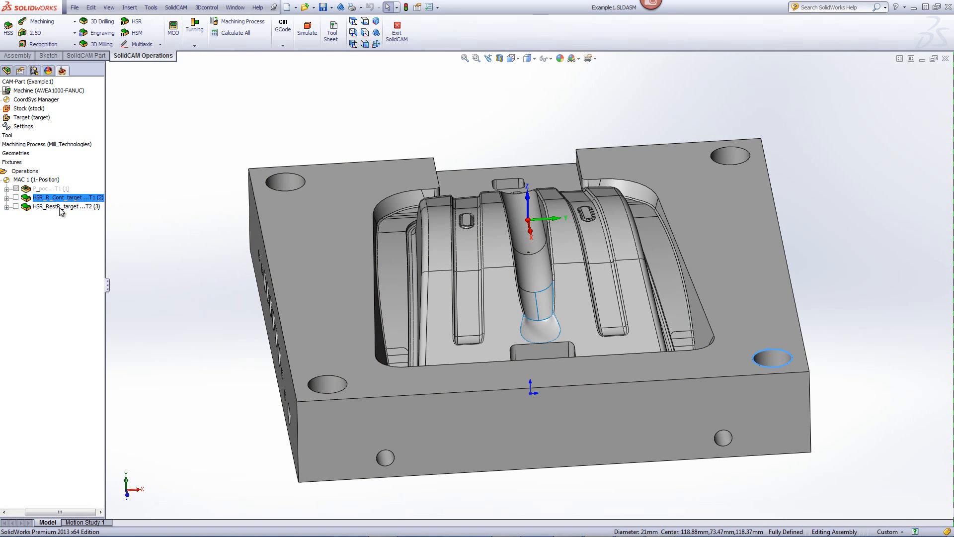
ctrl+click(61, 207)
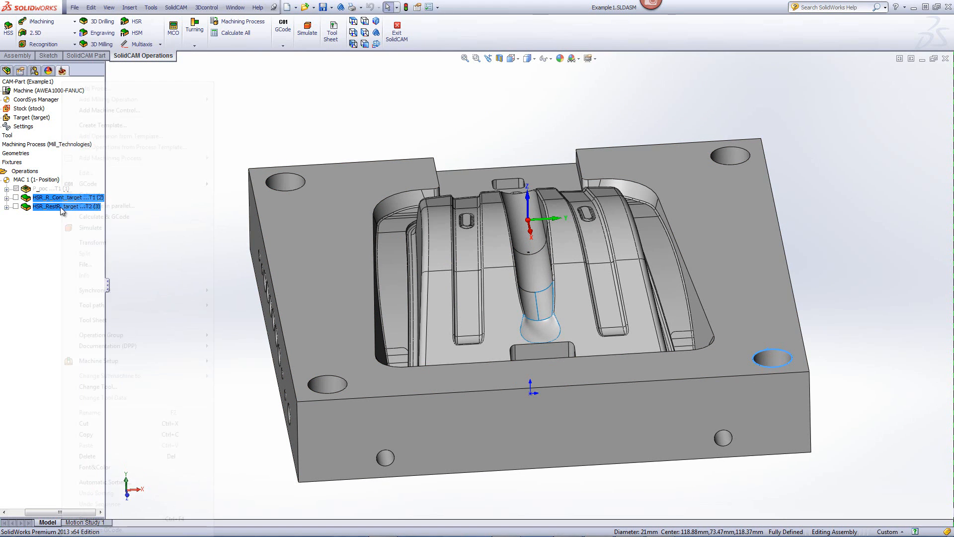
right_click(61, 209)
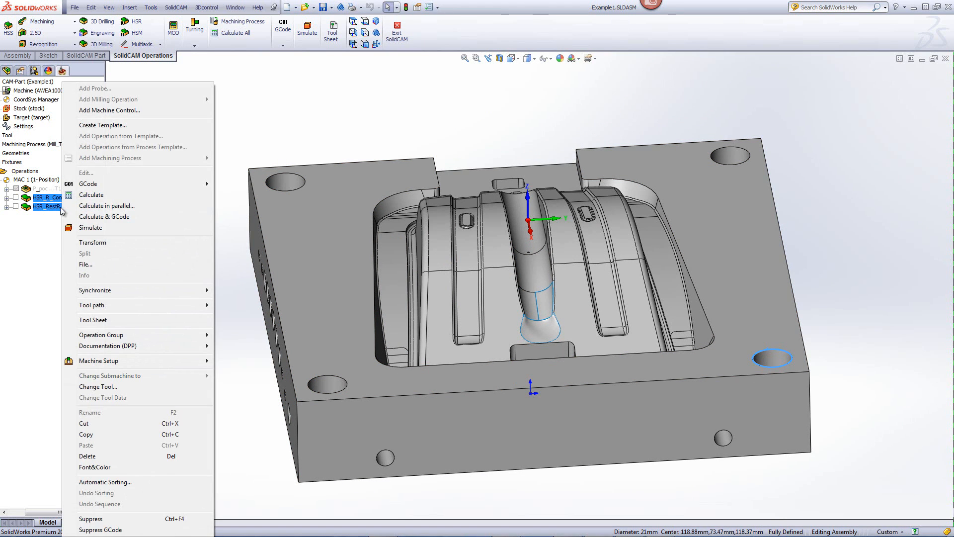
click(139, 519)
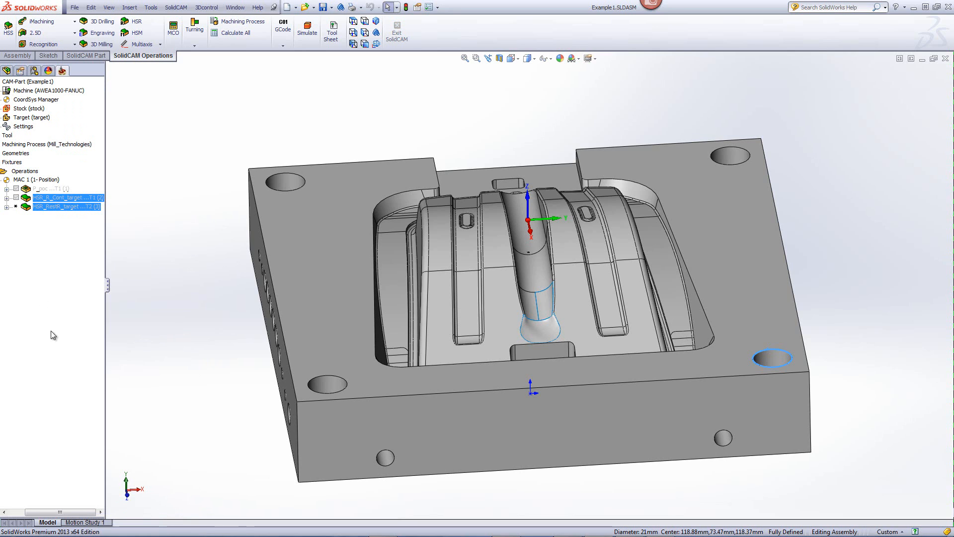
right_click(34, 197)
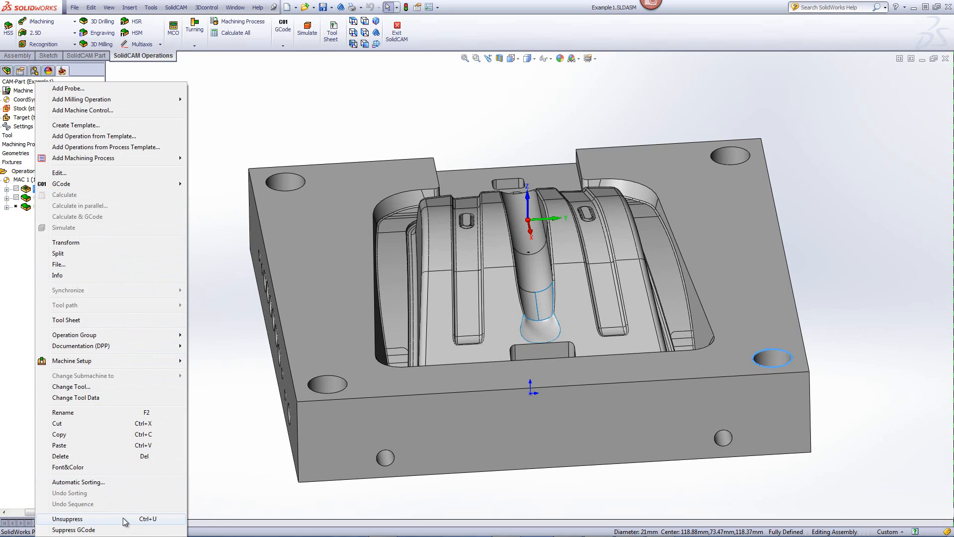
click(124, 520)
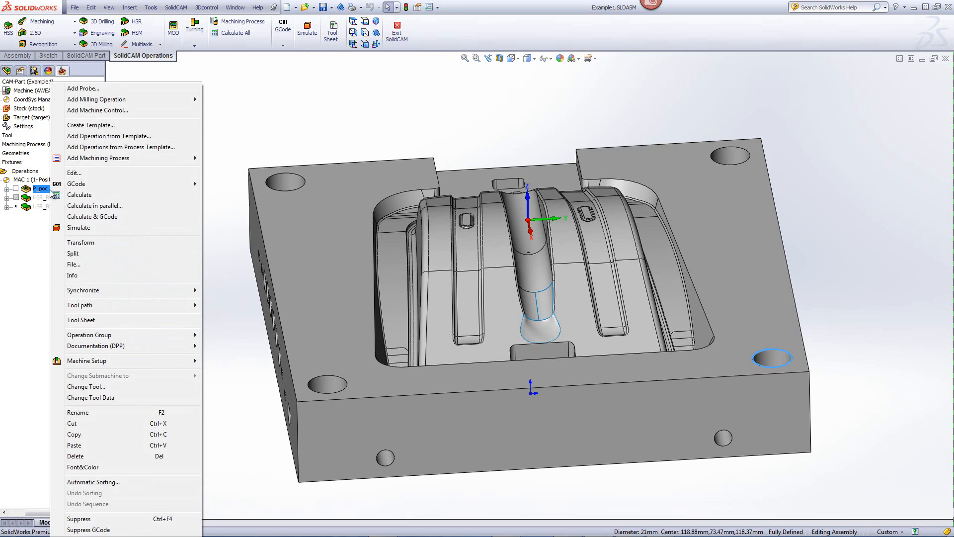
Simulate the pocket operation in SolidVerify mode and examine the material left around the raised core.
right_click(49, 191)
click(79, 227)
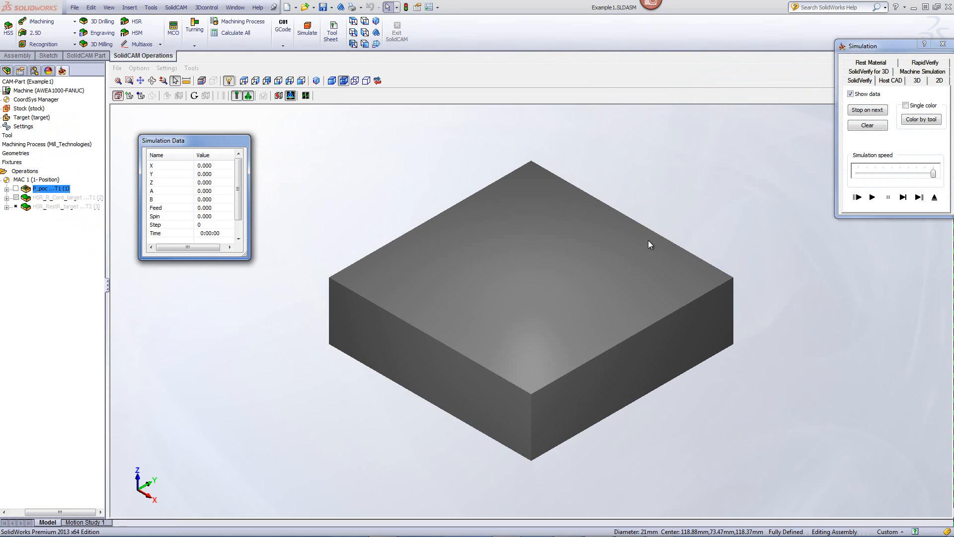
click(872, 198)
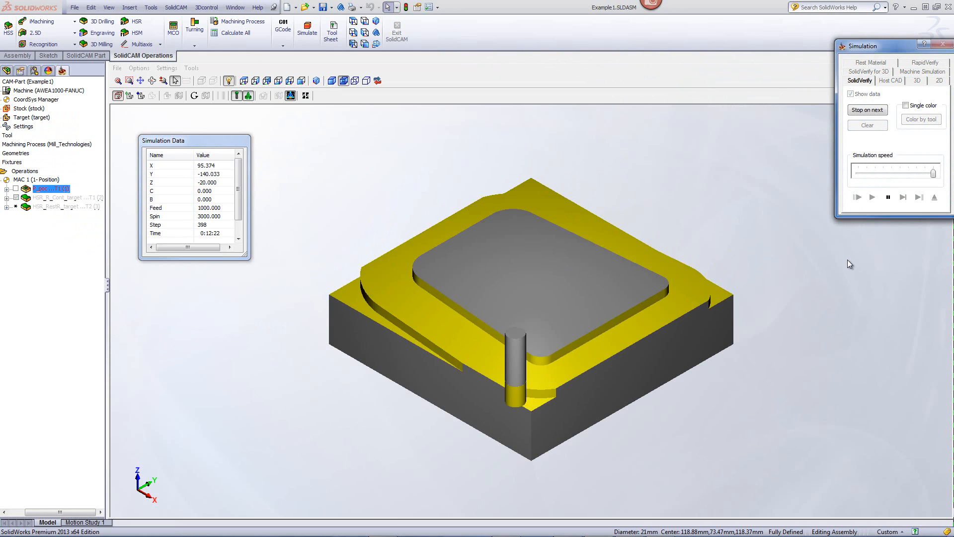
middle_drag(752, 294, 728, 270)
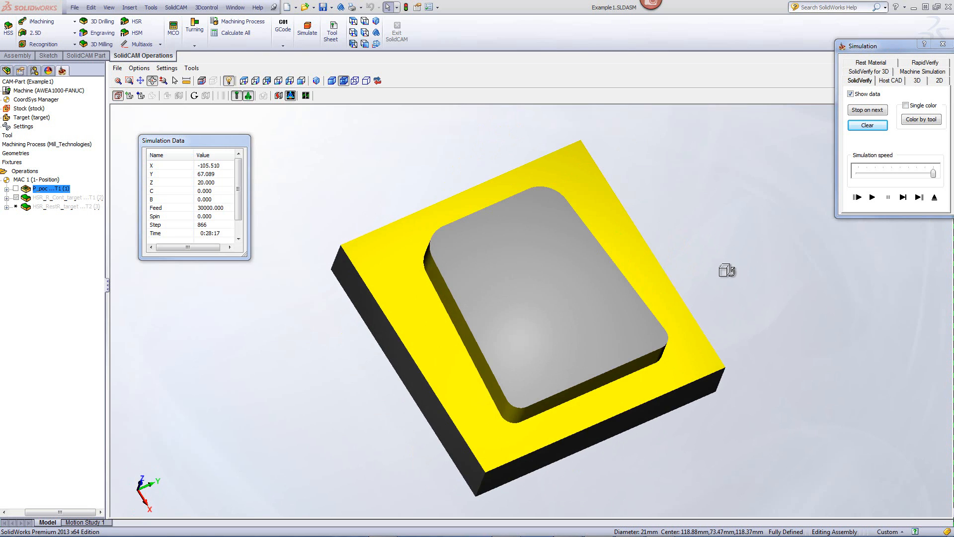
click(934, 198)
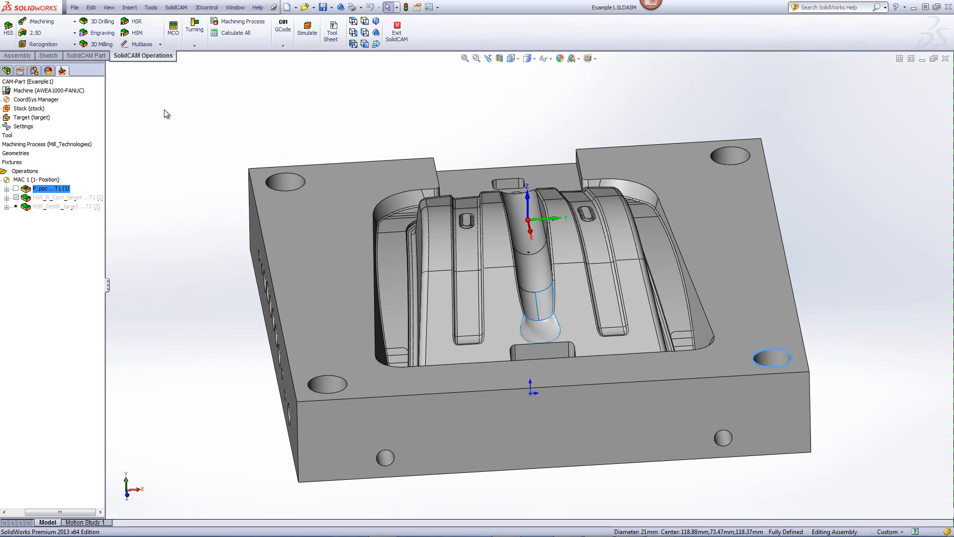
Add a new HSR rest roughing operation on the target geometry and assign tool 1, the 20 mm end mill.
click(135, 21)
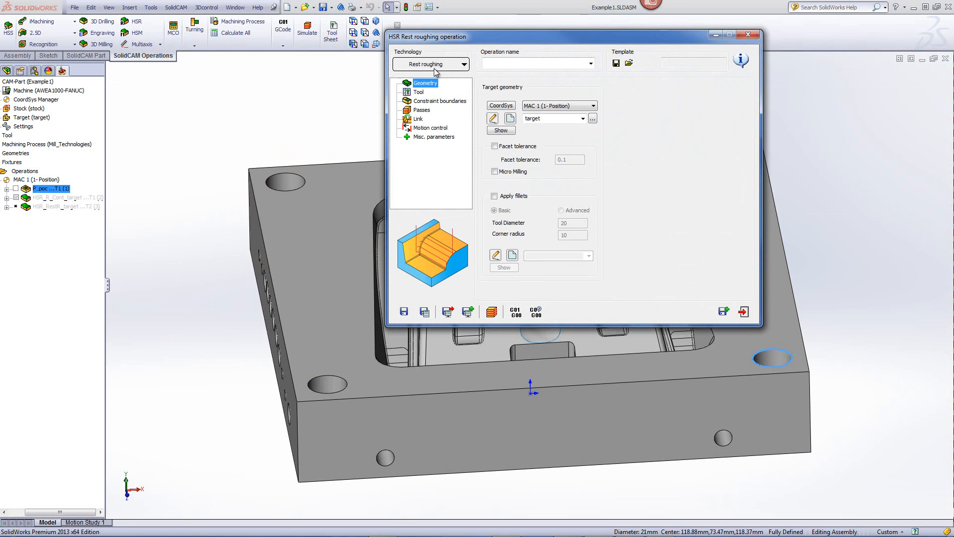
click(431, 69)
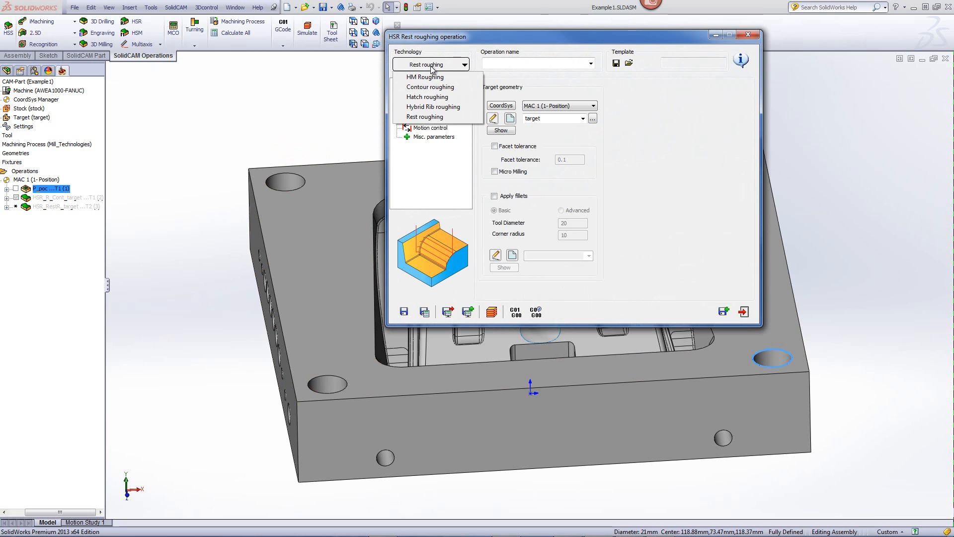
click(422, 117)
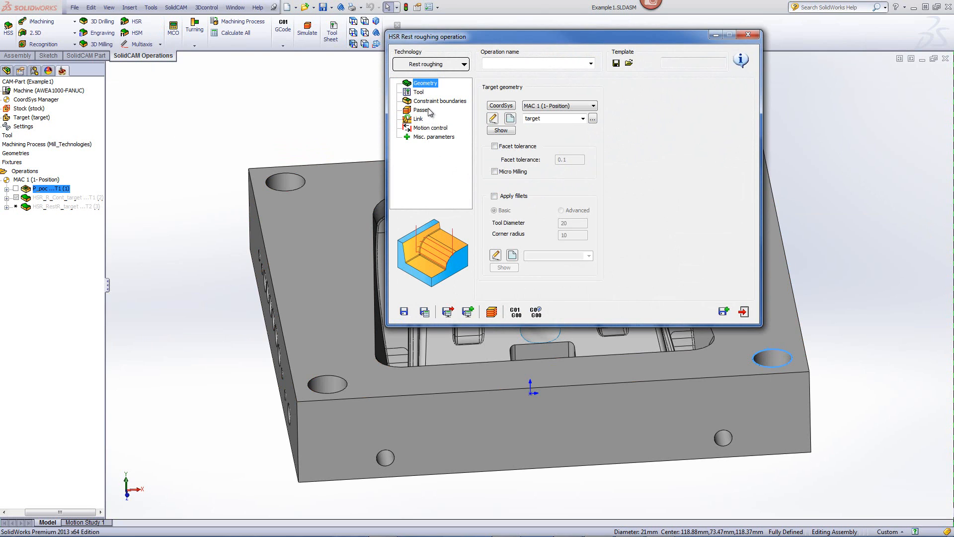
click(421, 93)
click(547, 222)
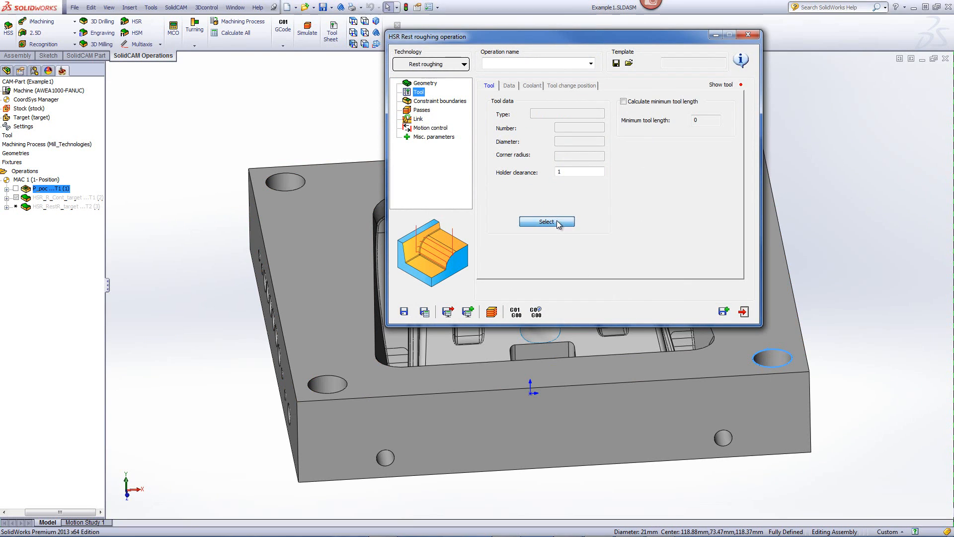
click(366, 130)
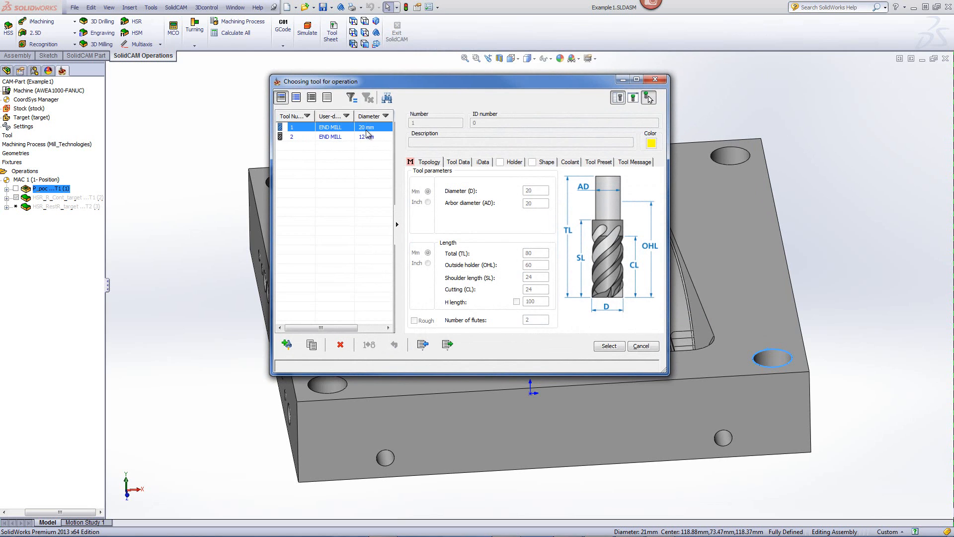
click(609, 346)
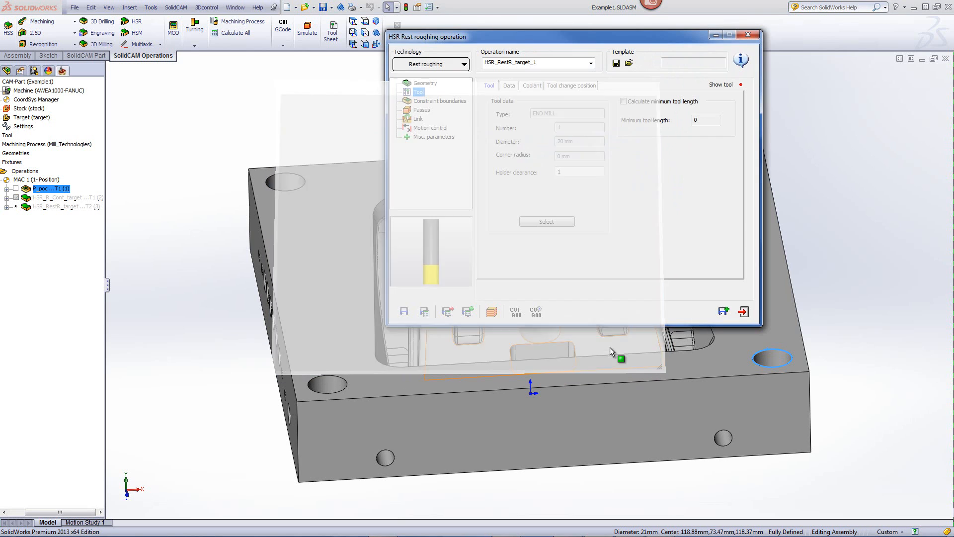
Set the new rest roughing passes' wall and floor offsets to 0.5 and step down to 4, and enable core area detection.
click(423, 110)
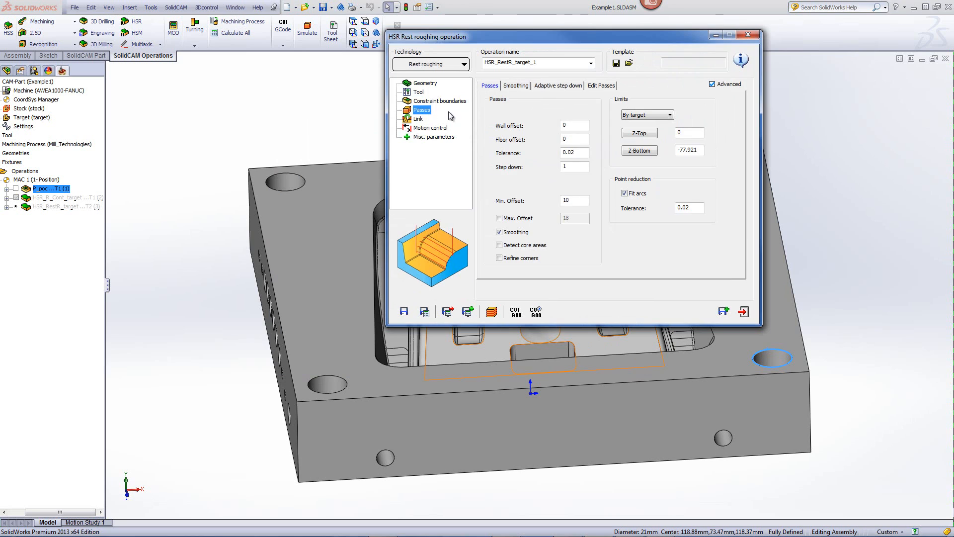
click(583, 125)
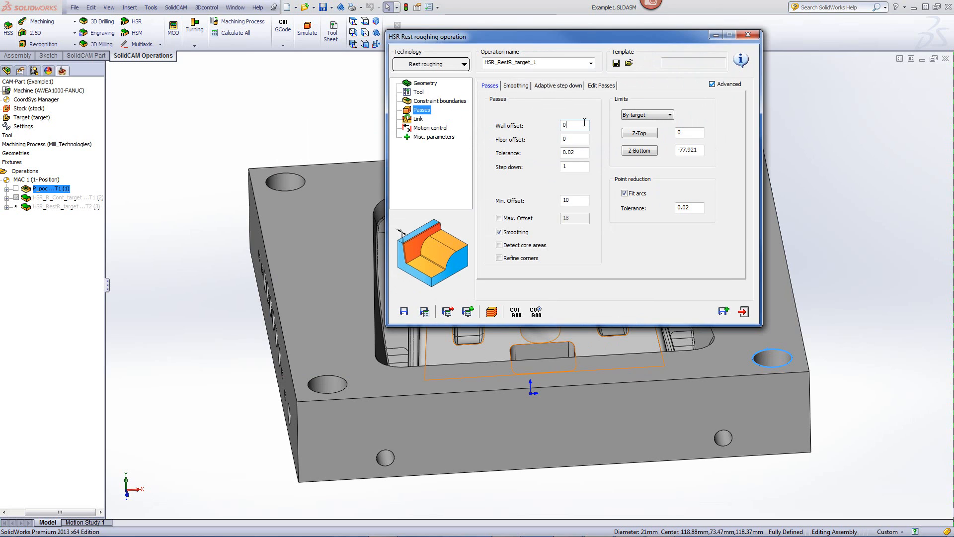
text(.5)
key(Tab)
key(Tab)
key(Tab)
text(4)
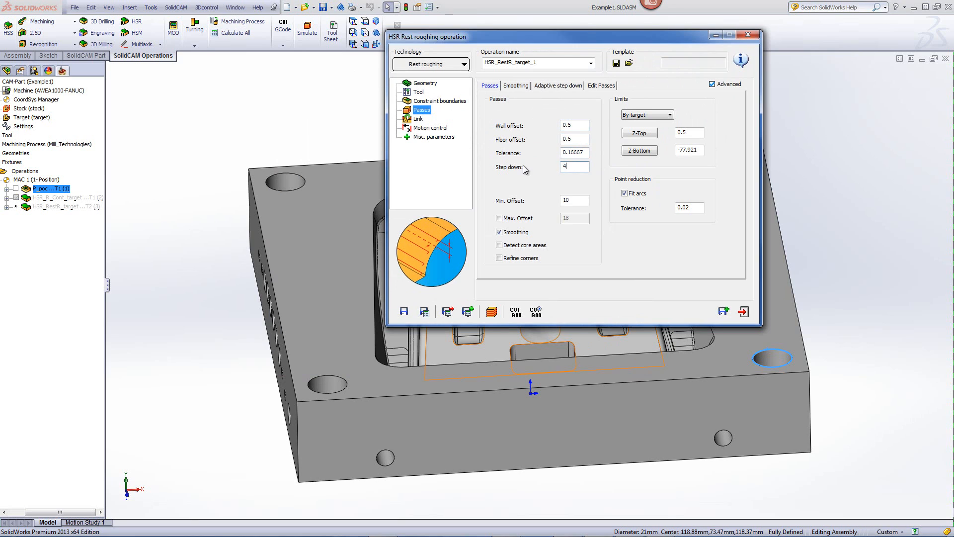
click(499, 245)
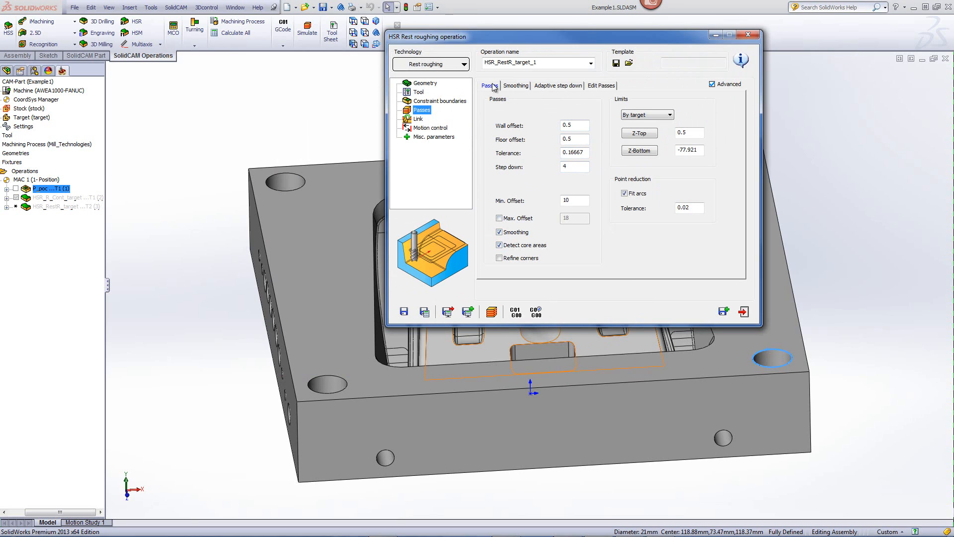
Check the stock definition of the new rest roughing operation, then calculate it and open its simulation.
click(603, 86)
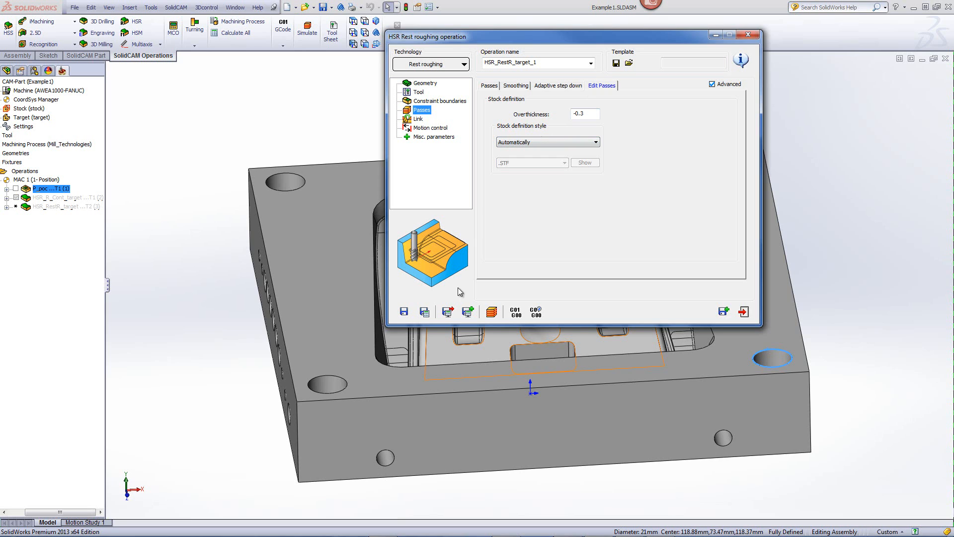
click(492, 312)
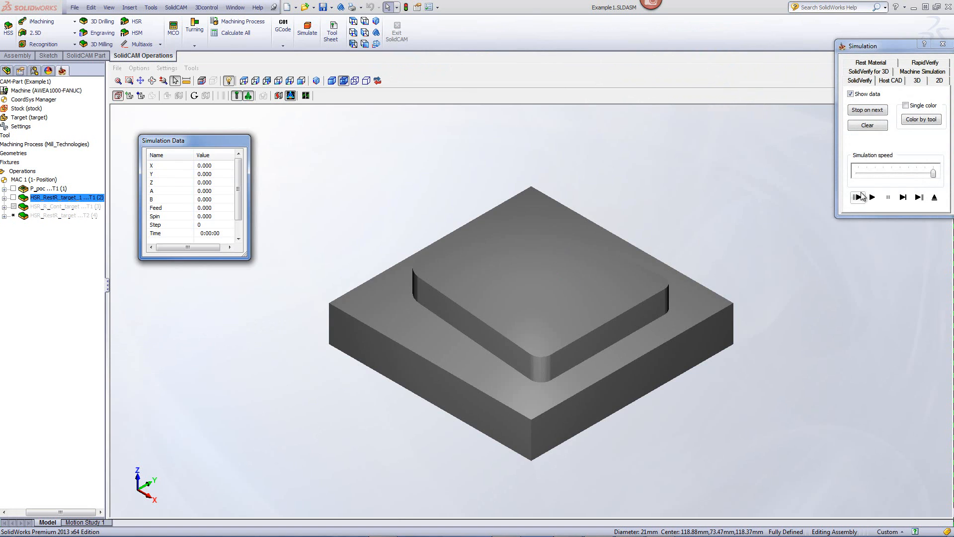
Run the SolidVerify simulation of the rest roughing operation, exit it, and save and copy the operation as a new one.
click(872, 198)
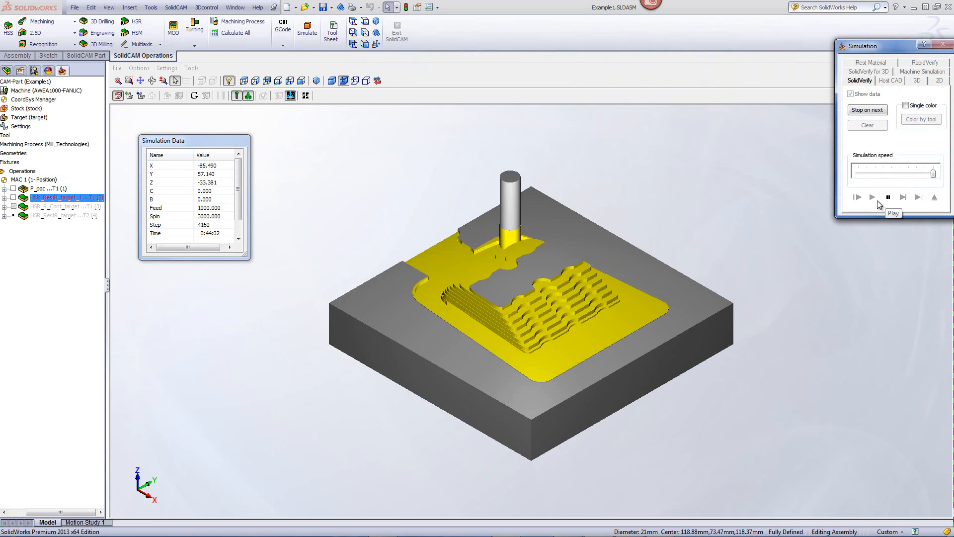
click(934, 198)
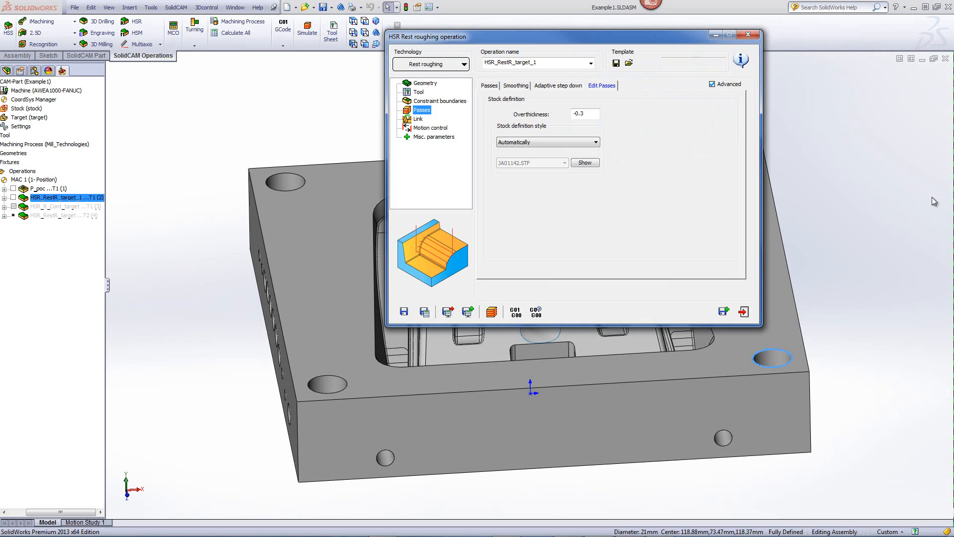
click(723, 312)
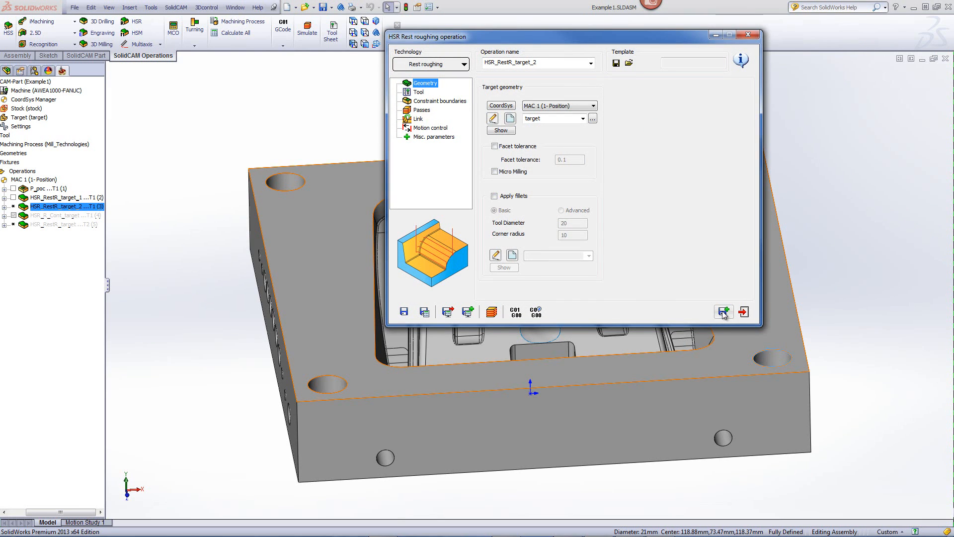
Assign tool 2, the 12 mm end mill with 2 mm corner radius, to the copied rest roughing operation.
click(418, 92)
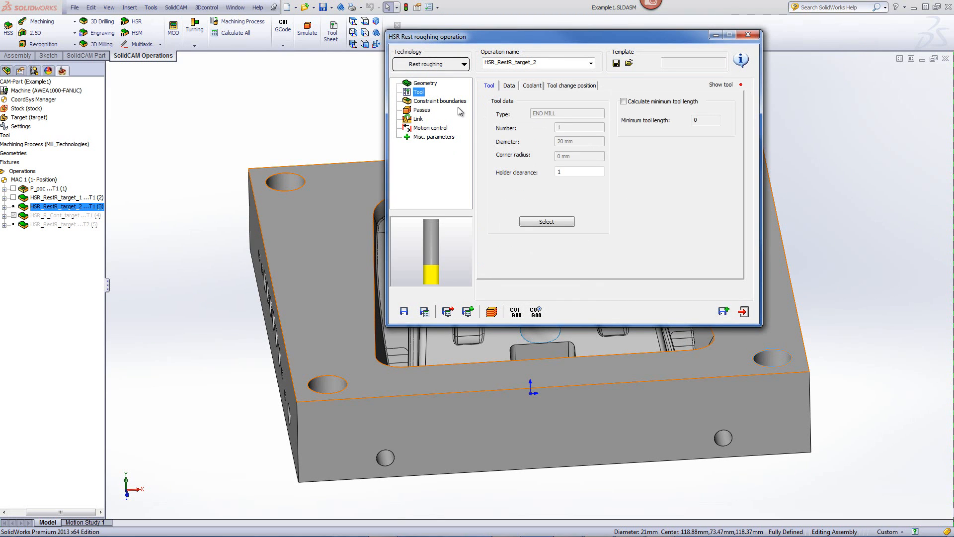
click(547, 221)
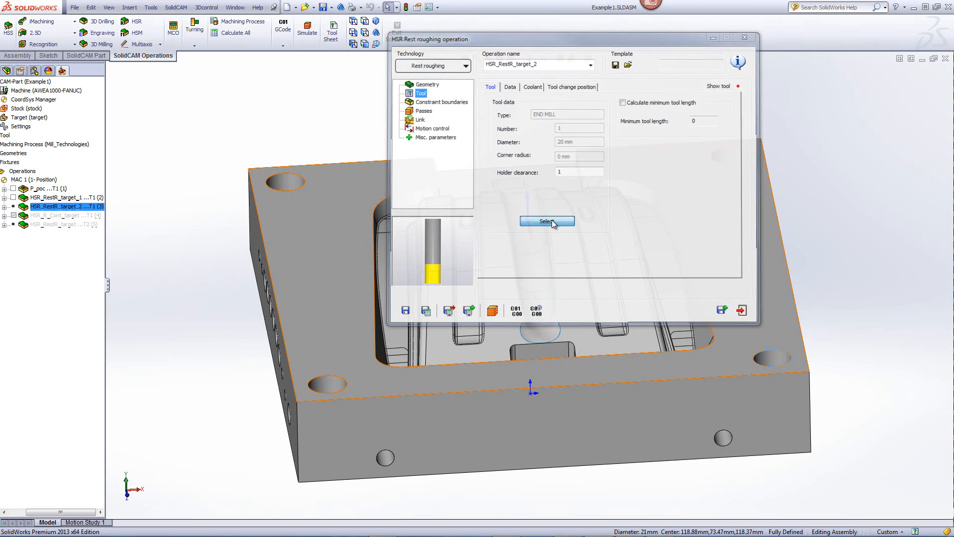
click(365, 138)
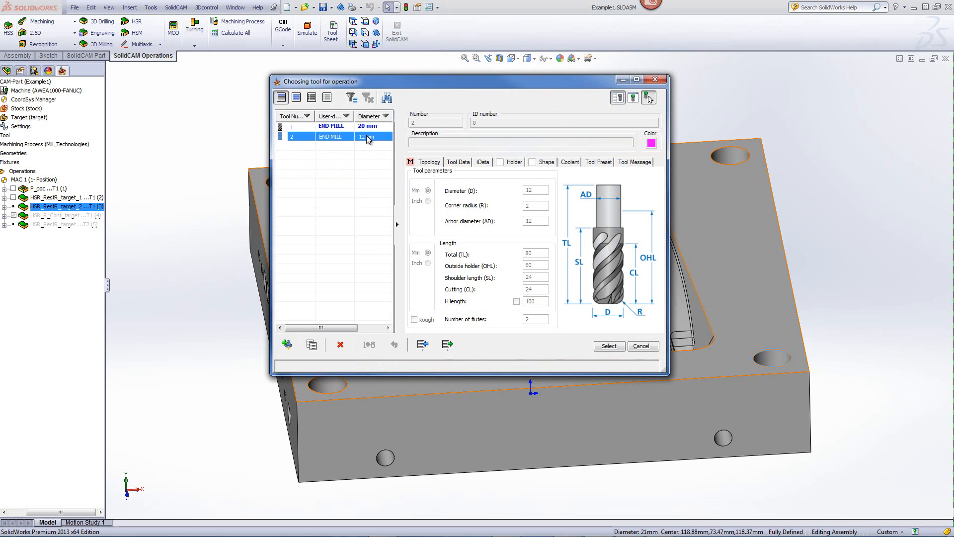
click(619, 348)
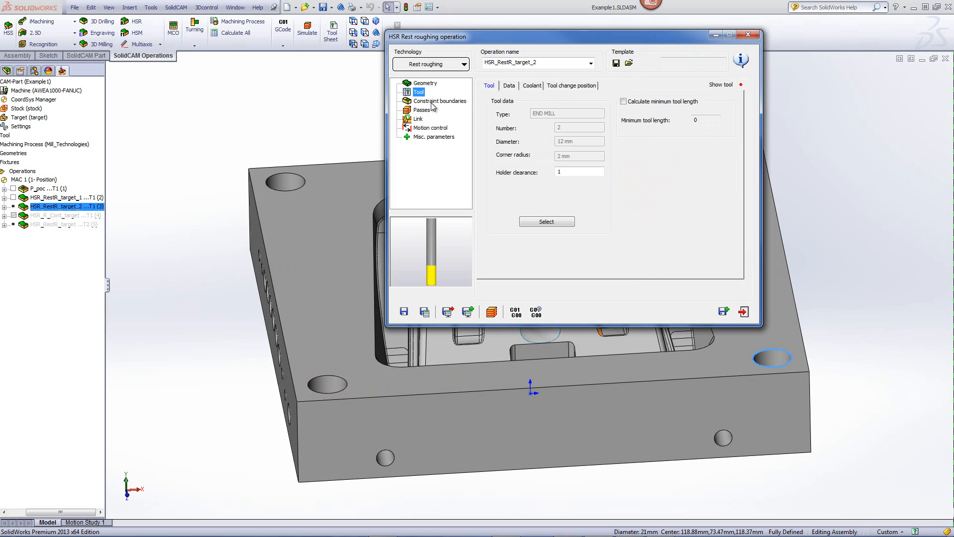
Set the step down of the second rest roughing operation's passes to 1.
click(433, 102)
click(430, 110)
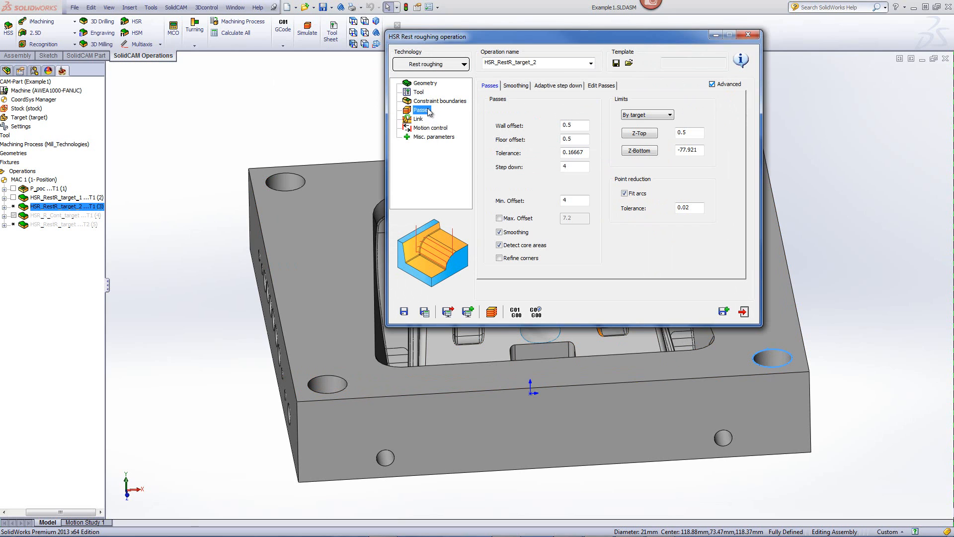
click(563, 167)
text(1)
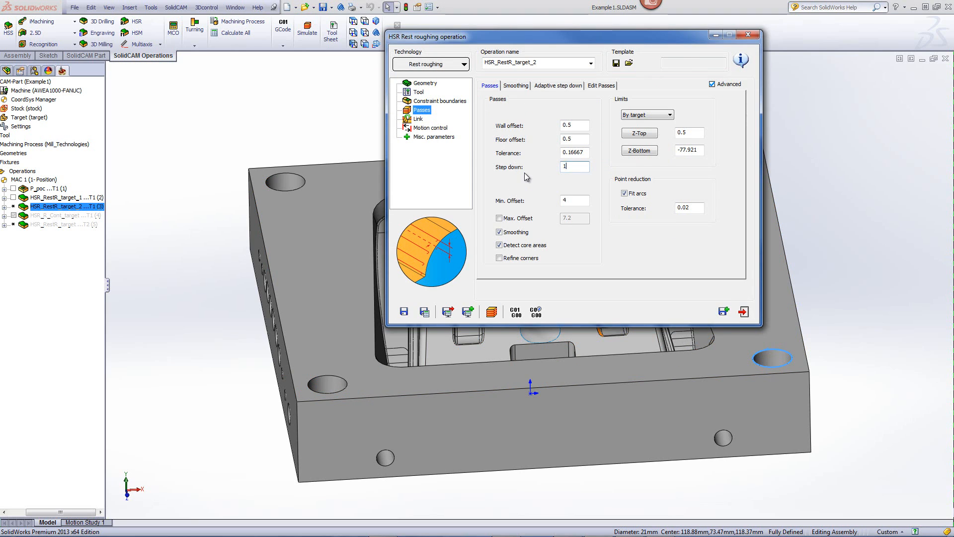
Show the automatically defined updated stock for the second rest roughing operation and examine the remaining material.
click(602, 86)
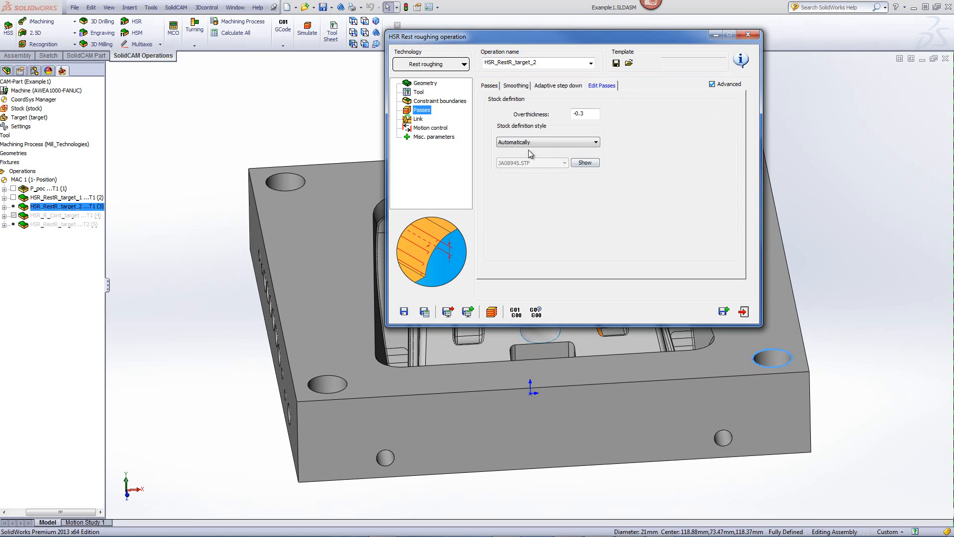
click(586, 164)
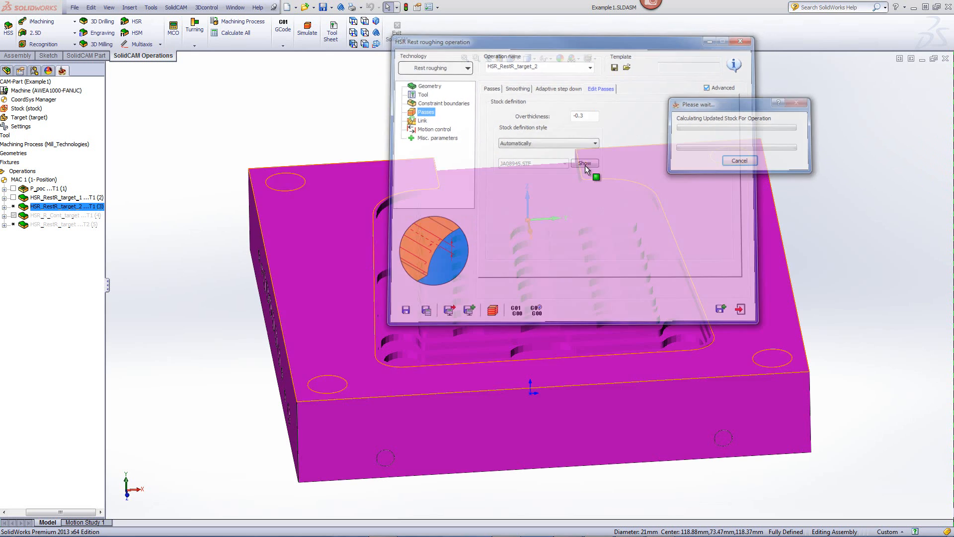
middle_drag(604, 230, 701, 205)
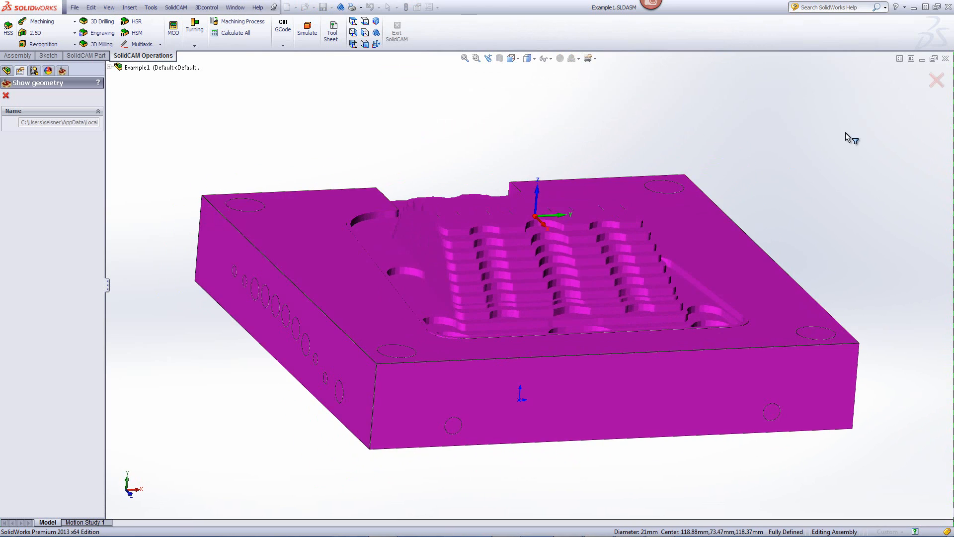
click(938, 80)
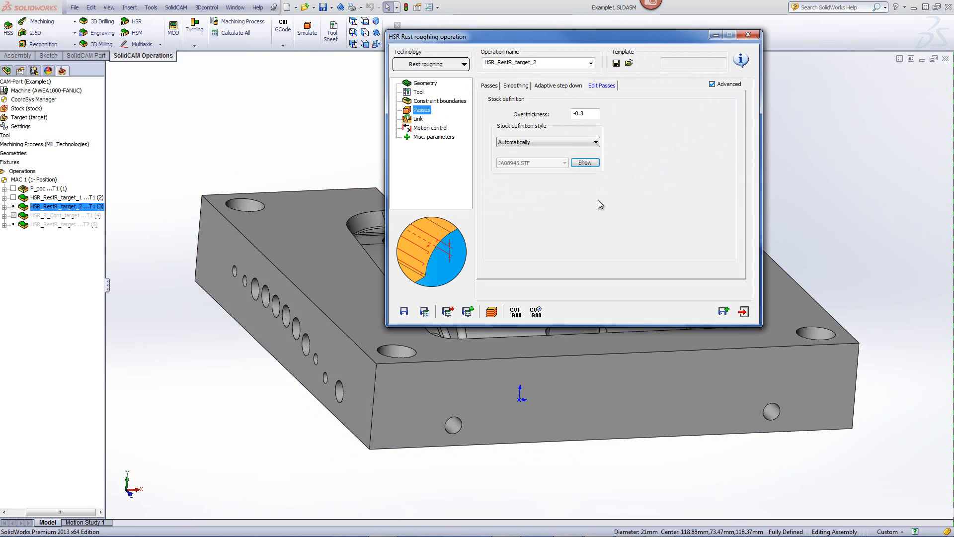
Calculate the second rest roughing operation and run its SolidVerify simulation, then exit the simulation.
click(491, 311)
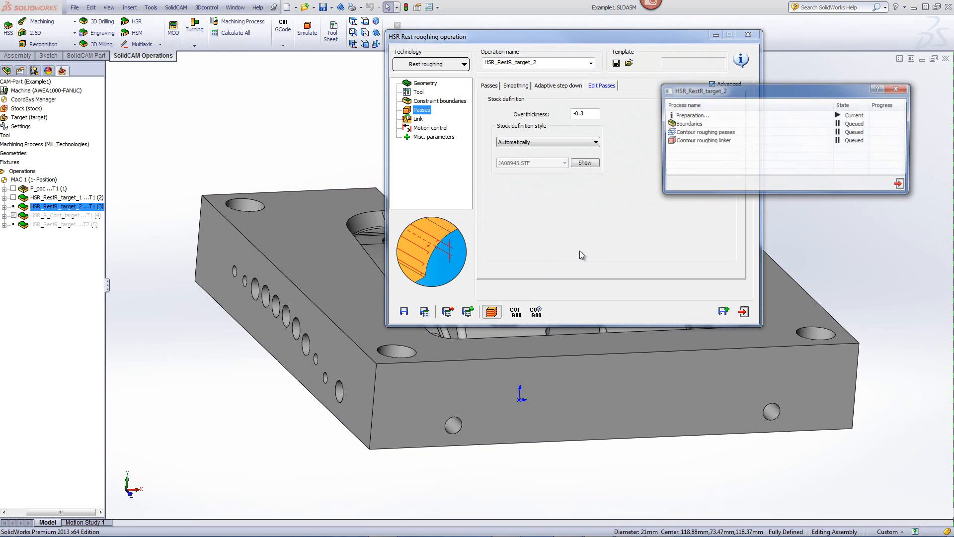
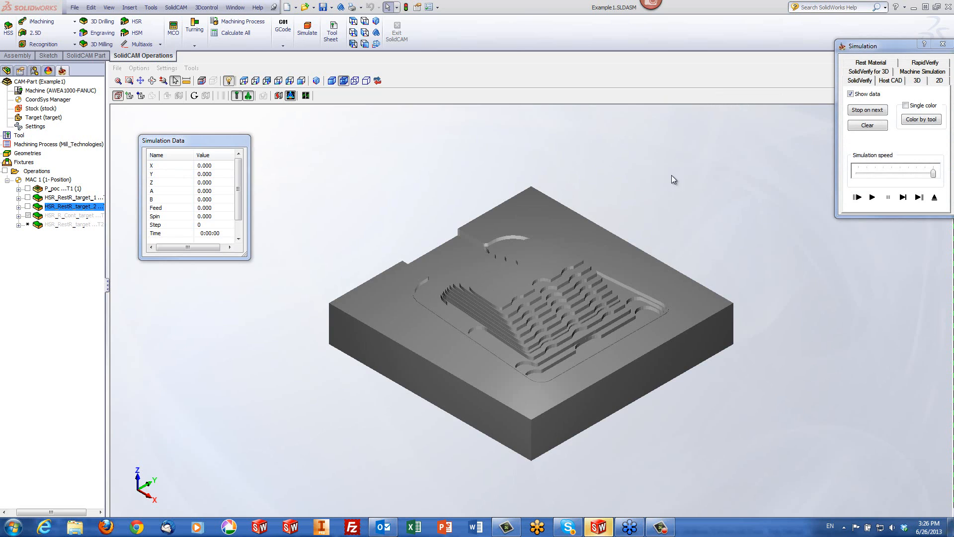
click(872, 198)
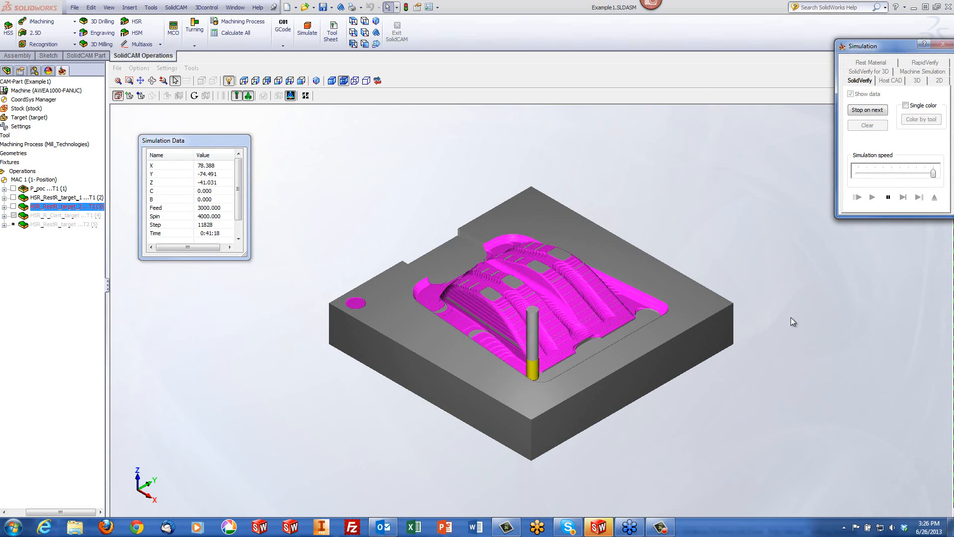
click(891, 197)
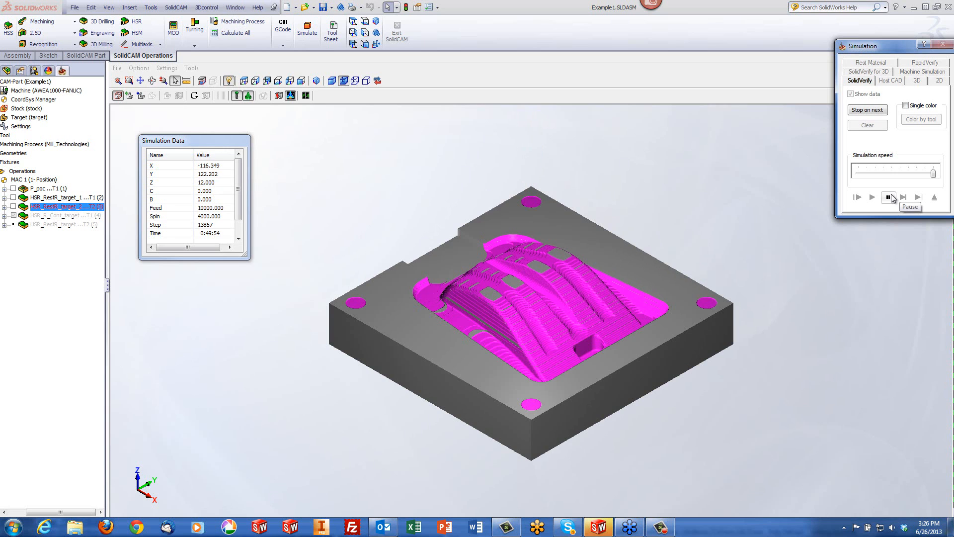
click(934, 197)
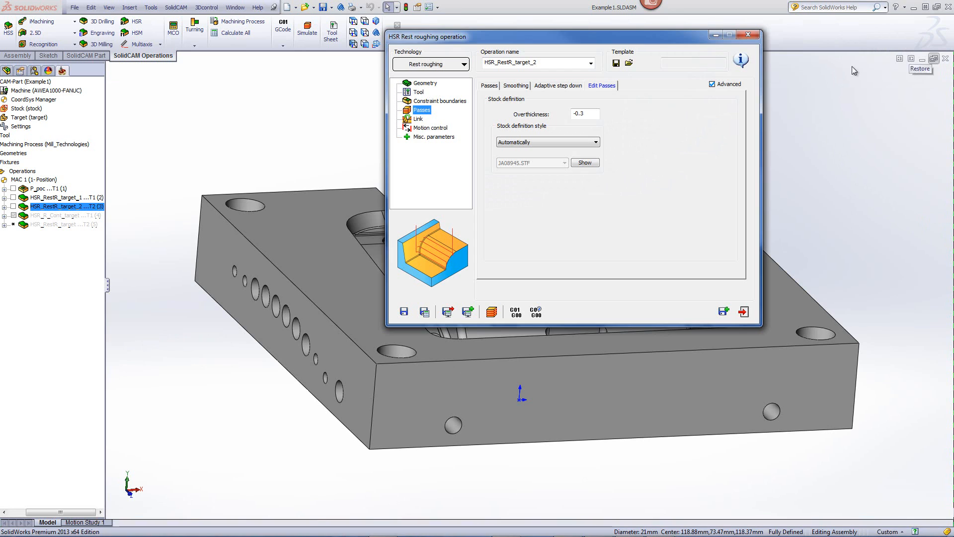
Review the available HSR roughing technologies, keep Rest roughing, and close the operation.
click(429, 68)
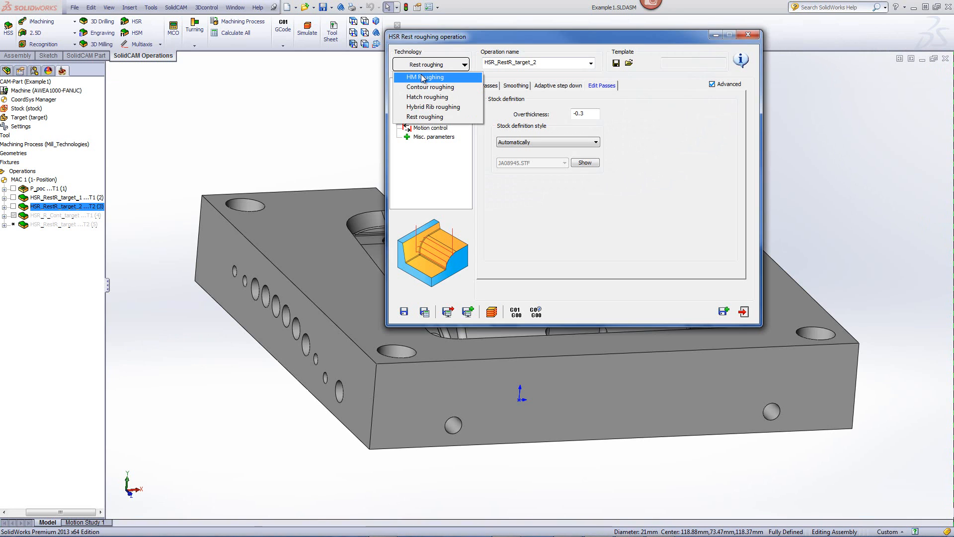
click(658, 121)
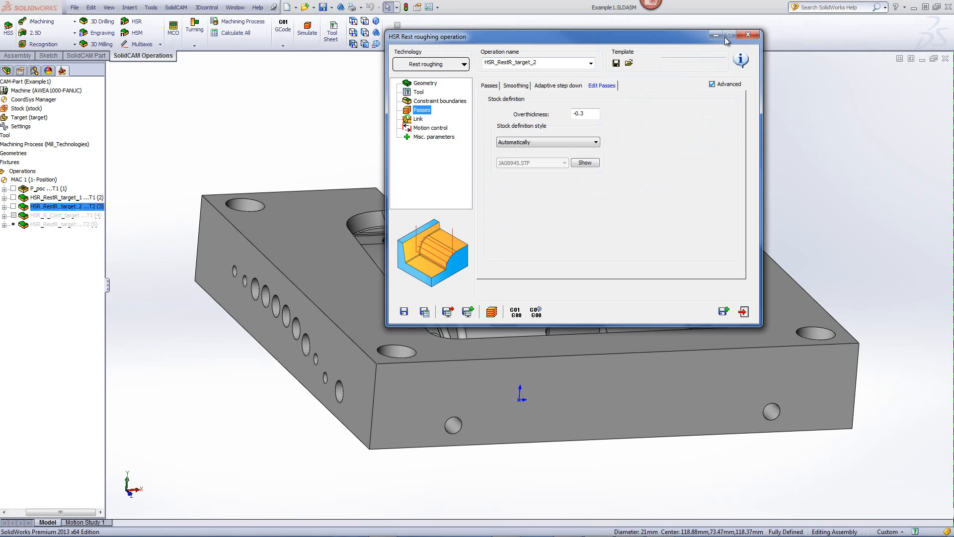
click(748, 35)
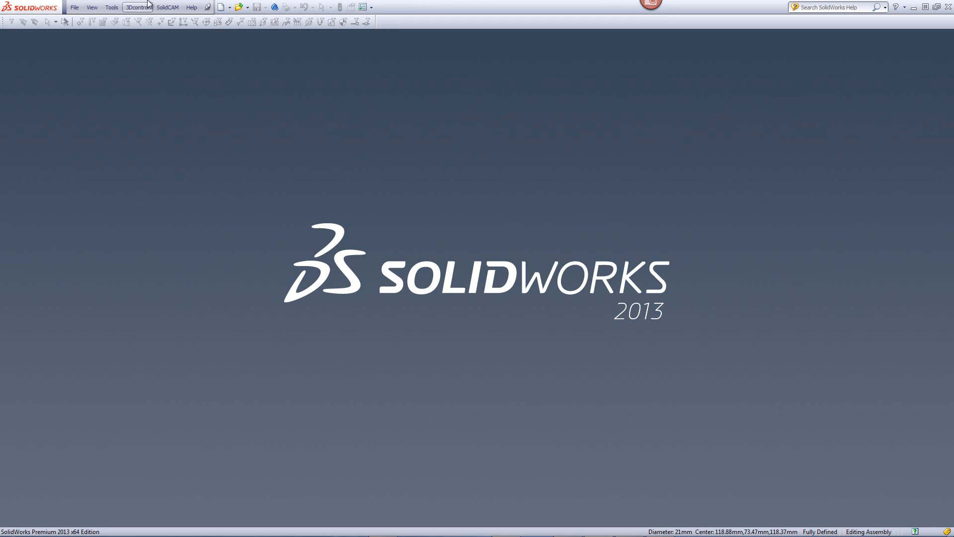
Open the recent CAM-part Example_2 (HM Rough) and examine its closed pocket, open pocket and core geometry.
click(168, 7)
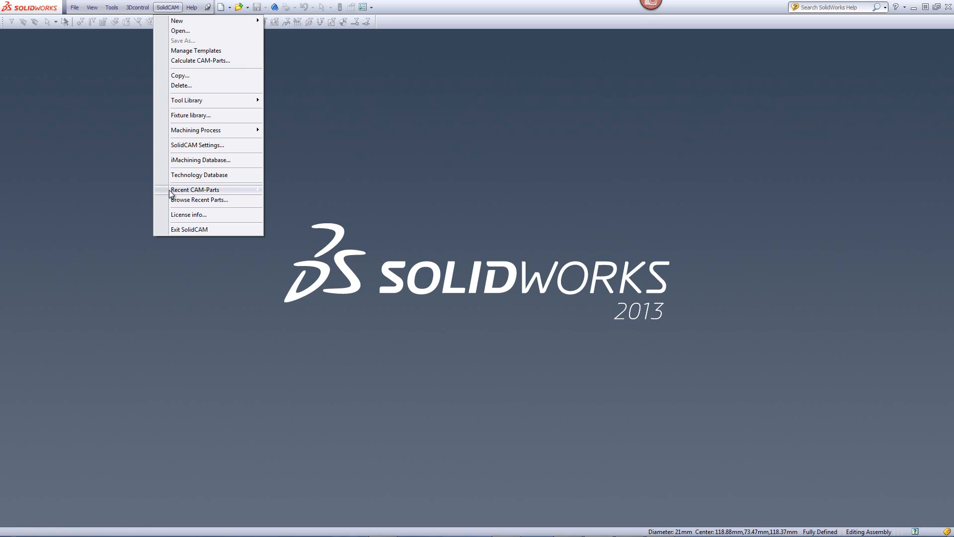
mouse_move(172, 190)
click(380, 200)
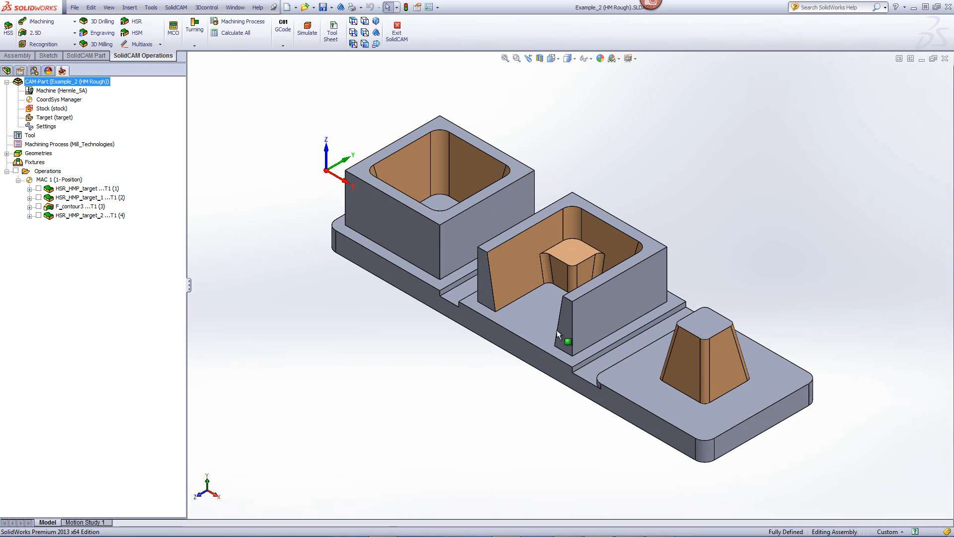
middle_drag(437, 366, 460, 362)
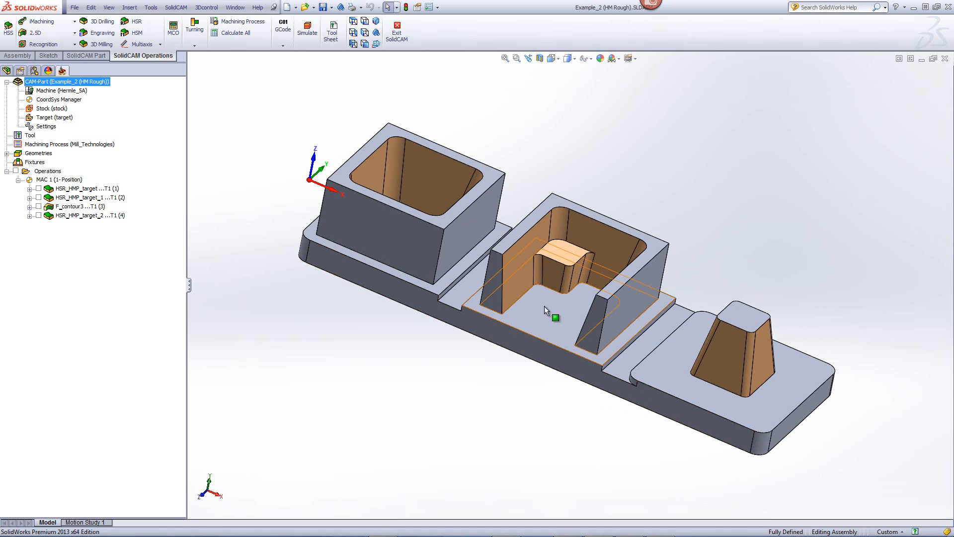
scroll(545, 310, down, 2)
mouse_move(543, 270)
middle_down()
mouse_move(531, 269)
mouse_move(548, 257)
mouse_move(550, 270)
middle_up()
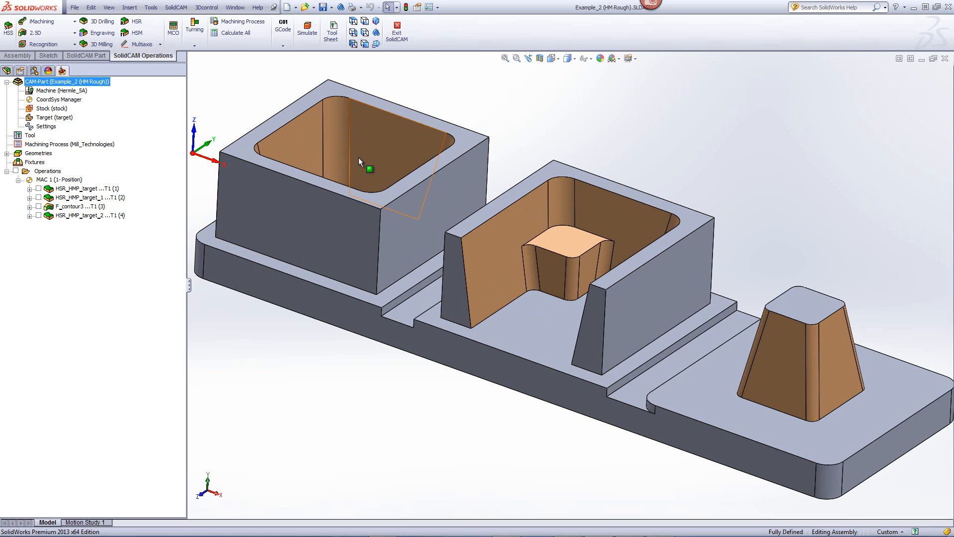
Open the first HM roughing operation, HSR_HMP_target, and review its tool data and passes parameters.
double_click(74, 189)
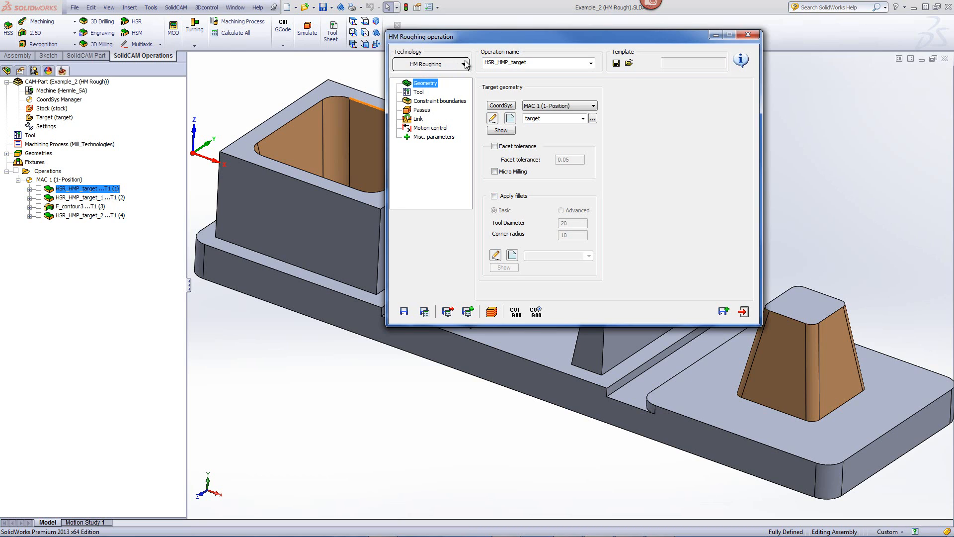
click(418, 93)
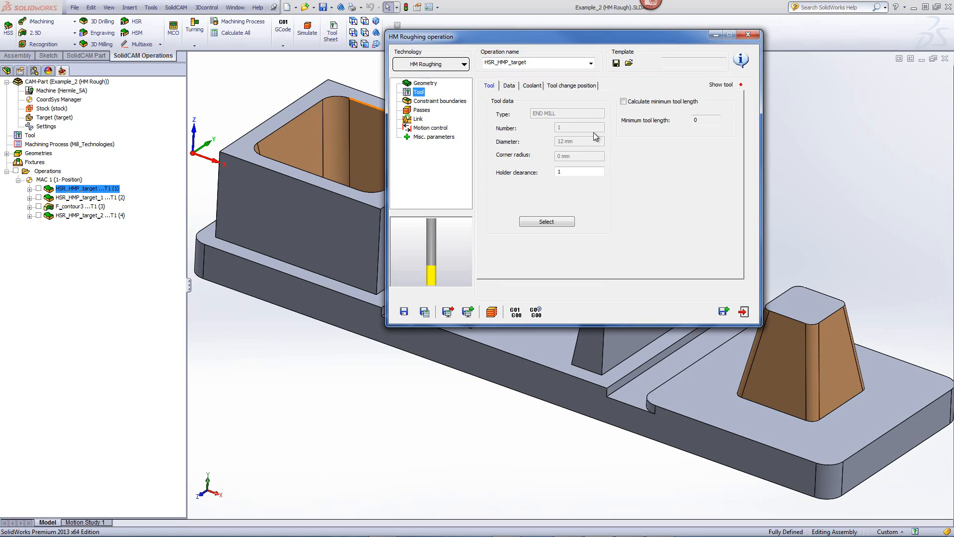
click(421, 110)
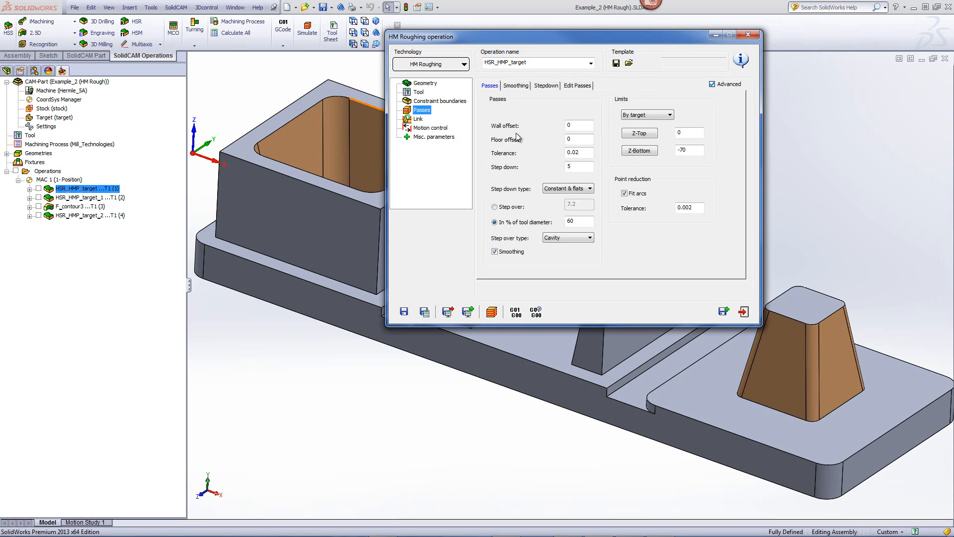
click(583, 168)
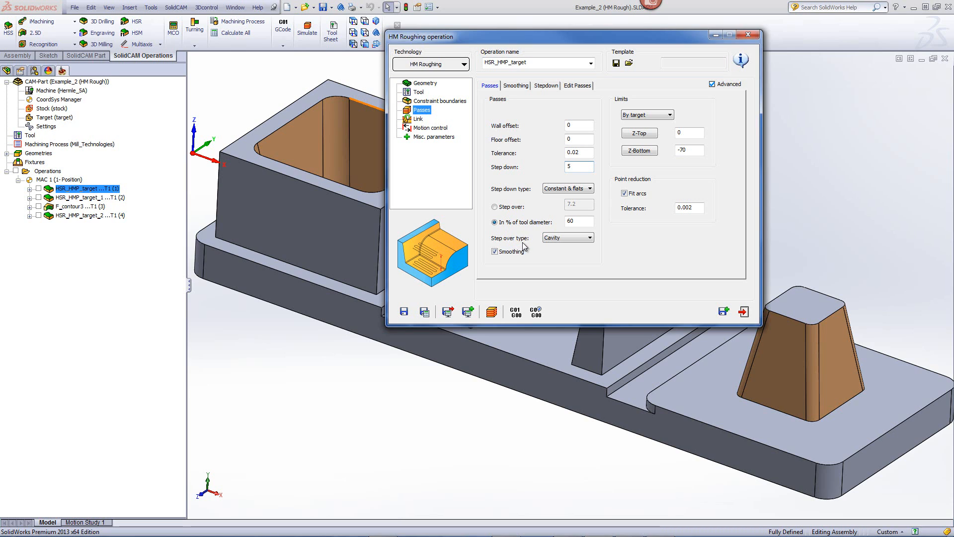
Review the step over type options of the HM roughing passes and keep Cavity selected.
click(561, 239)
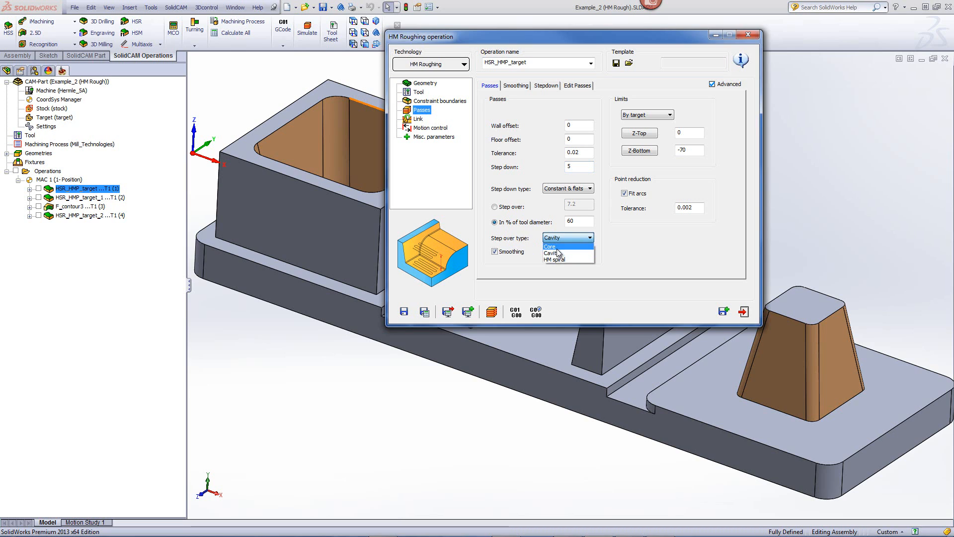
click(558, 253)
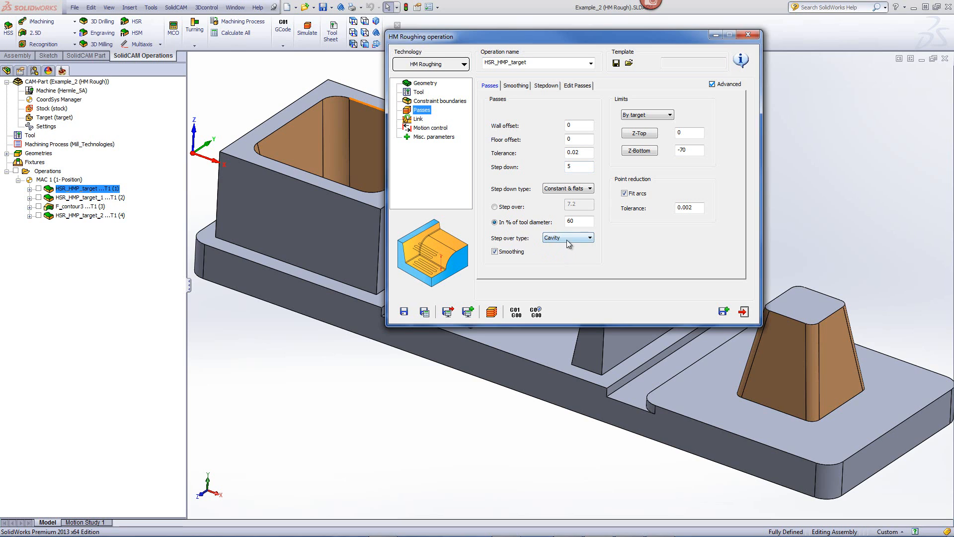
click(566, 239)
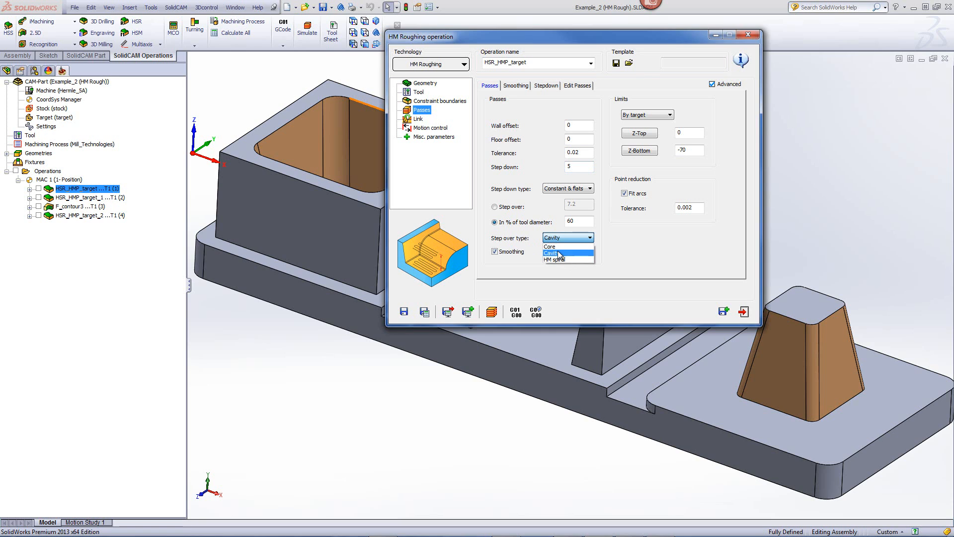
click(559, 253)
Check the constraint boundary settings and display the user-defined boundary contour around the closed pocket.
click(443, 102)
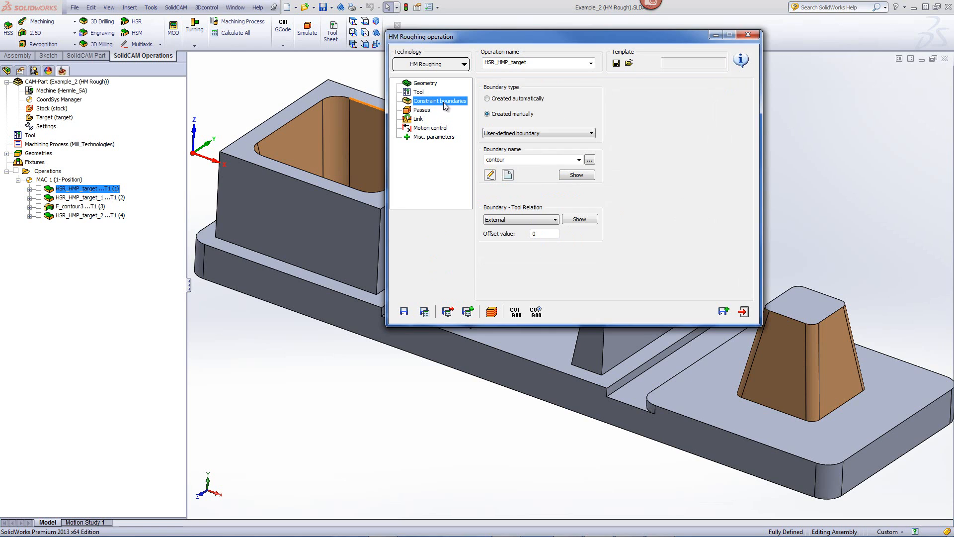
click(570, 175)
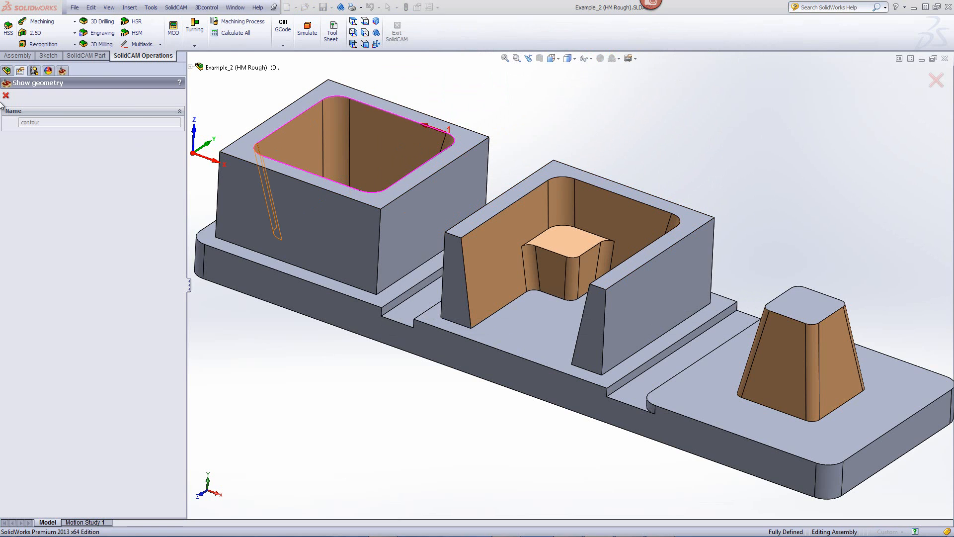
click(5, 96)
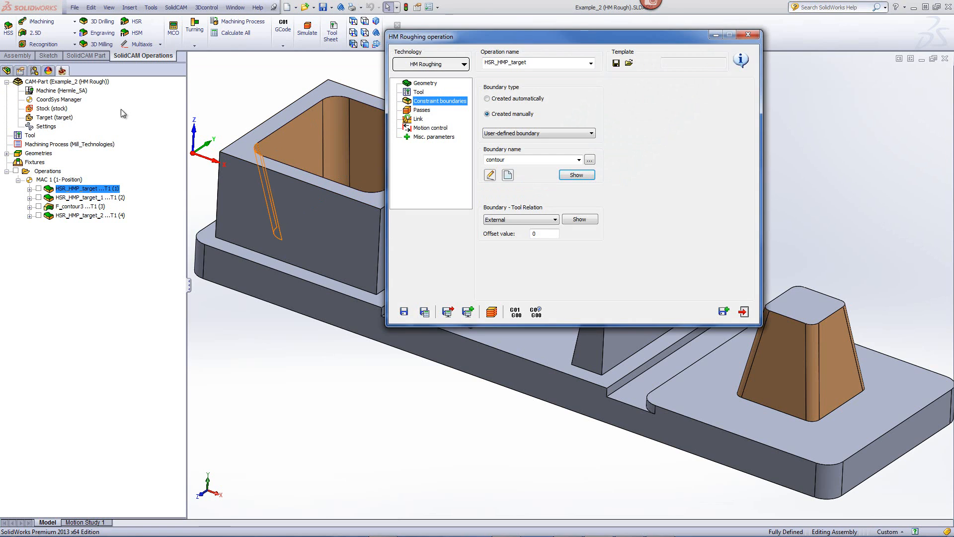
Simulate the closed pocket's HM roughing toolpath in Host CAD mode at a reduced simulation speed.
click(491, 312)
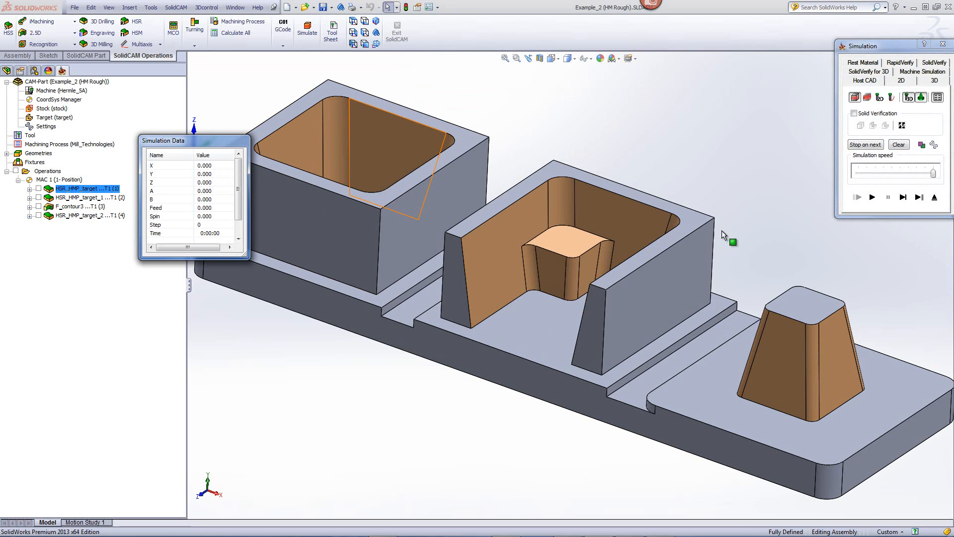
click(926, 180)
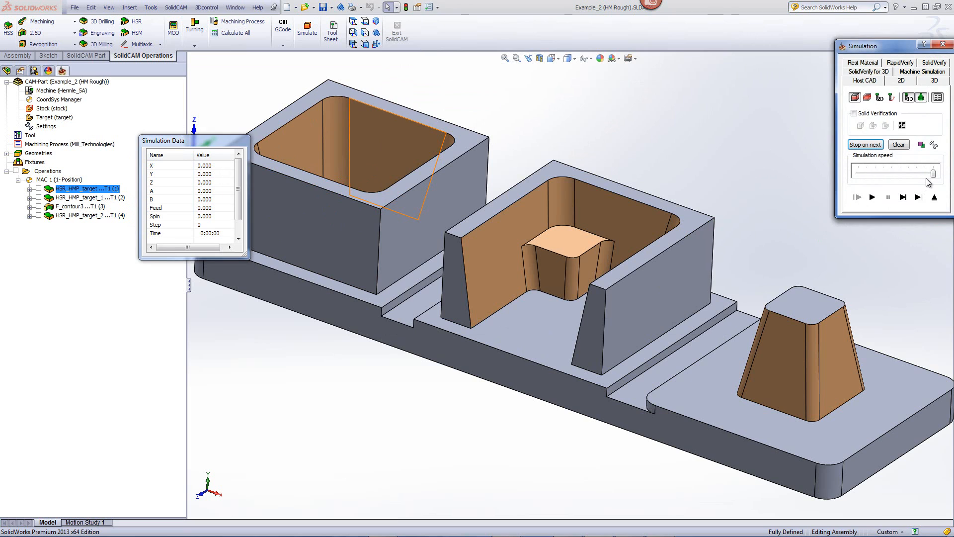
drag(931, 175, 900, 174)
click(873, 197)
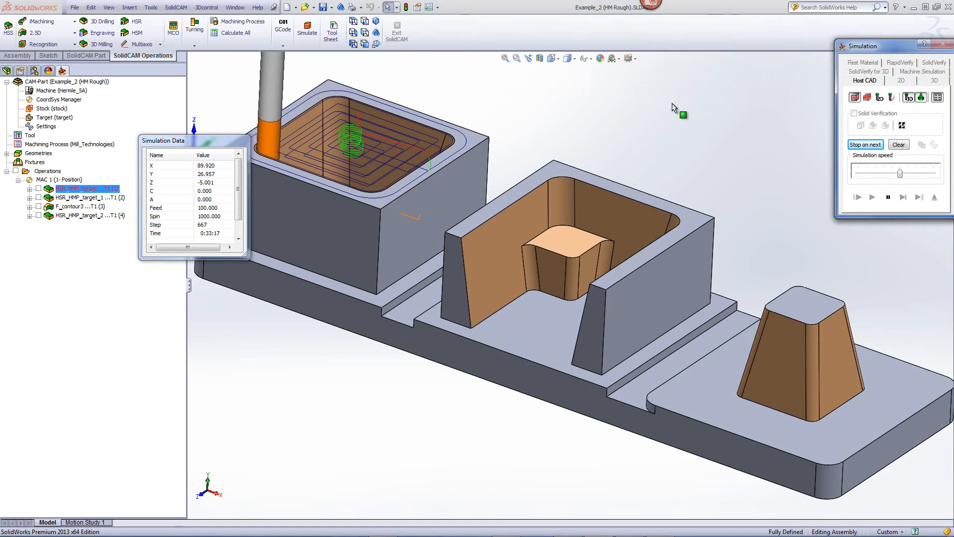
middle_drag(502, 155, 443, 182)
scroll(418, 165, down, 2)
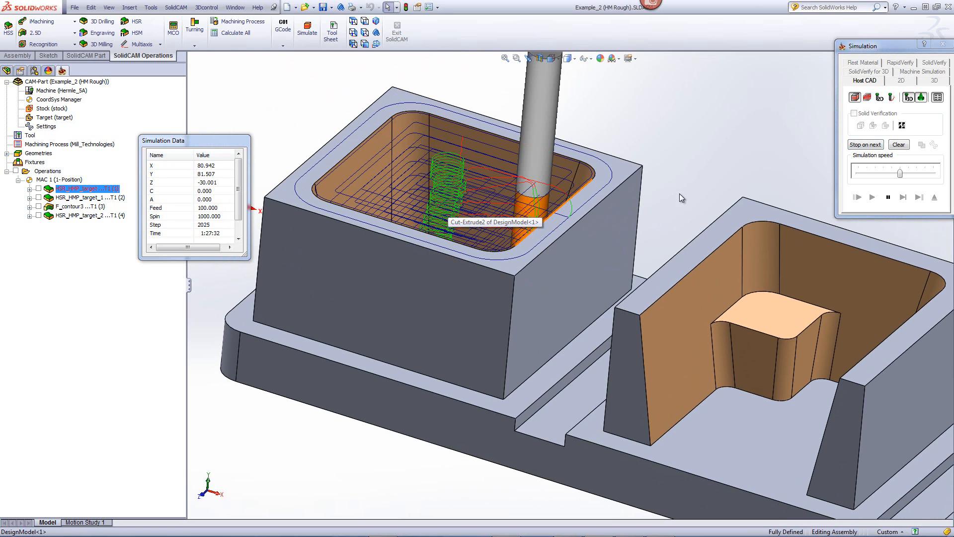
click(888, 197)
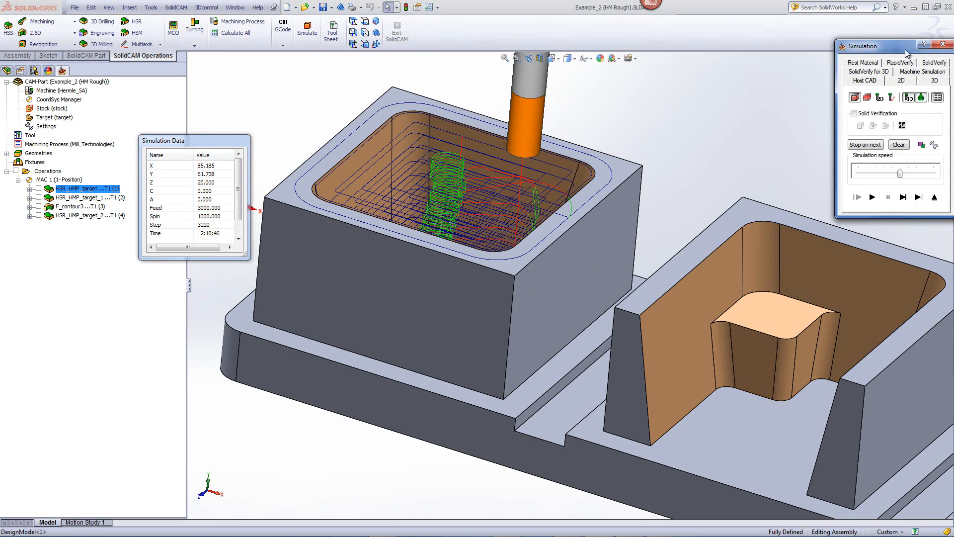
click(934, 197)
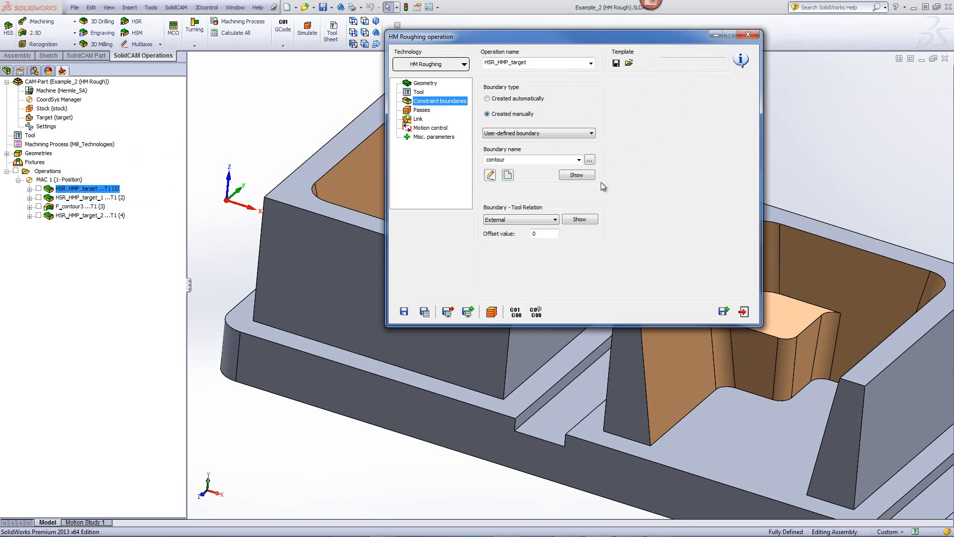
Change the step over type of the passes to Core and simulate the resulting toolpath in the closed pocket.
click(421, 111)
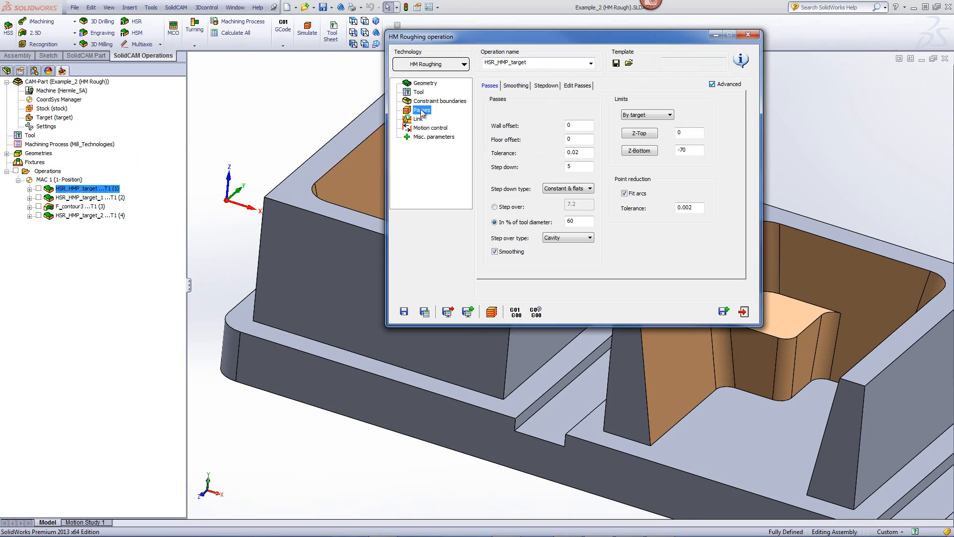
click(563, 241)
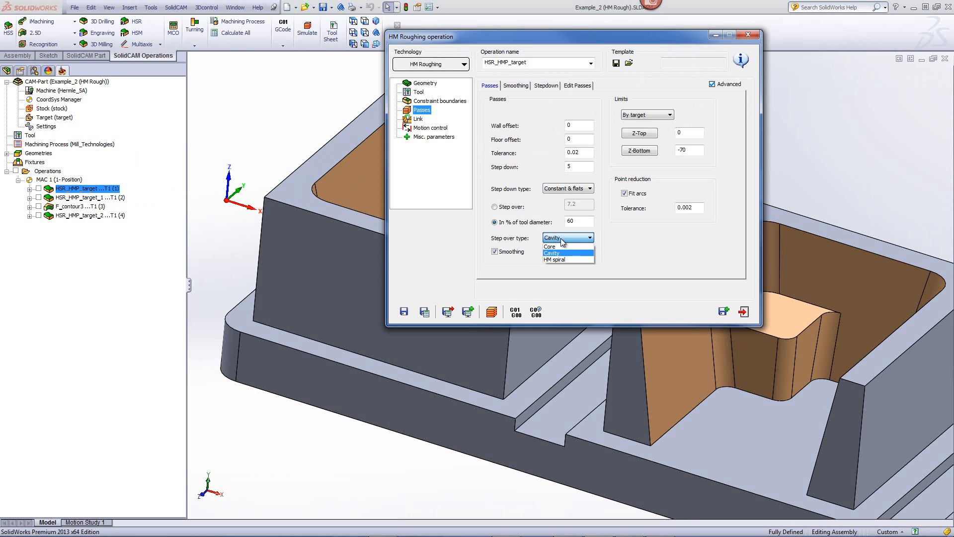
click(556, 246)
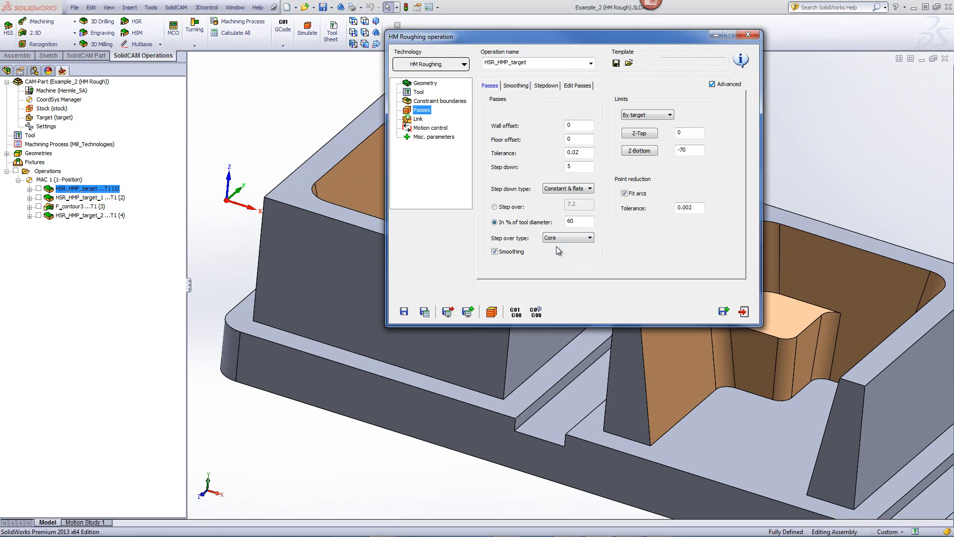
click(492, 312)
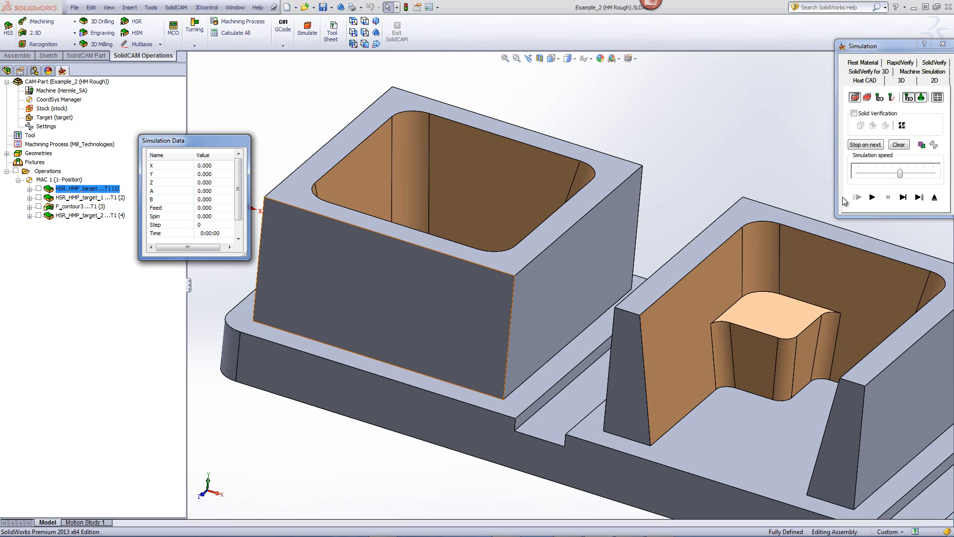
click(872, 197)
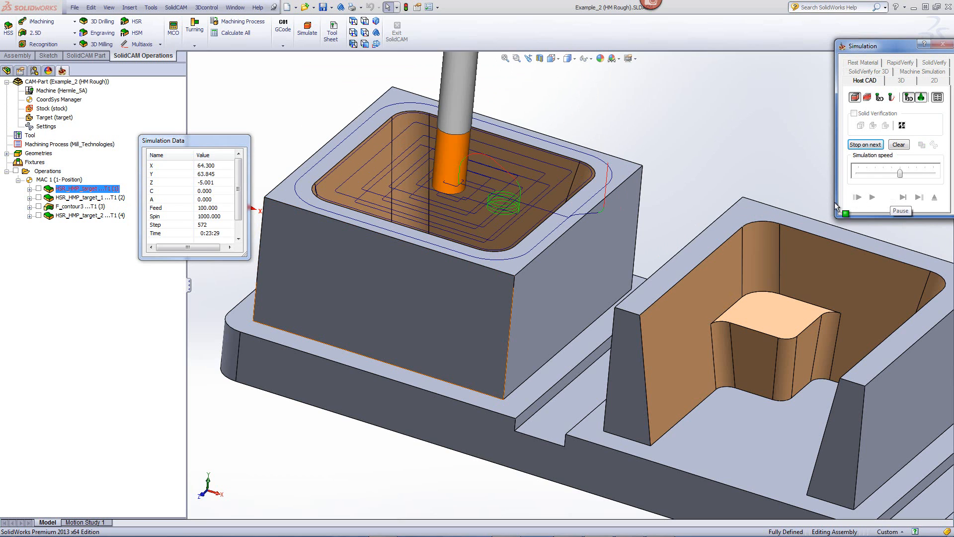
mouse_move(527, 180)
middle_down()
mouse_move(538, 174)
mouse_move(521, 184)
mouse_move(545, 183)
mouse_move(521, 180)
middle_up()
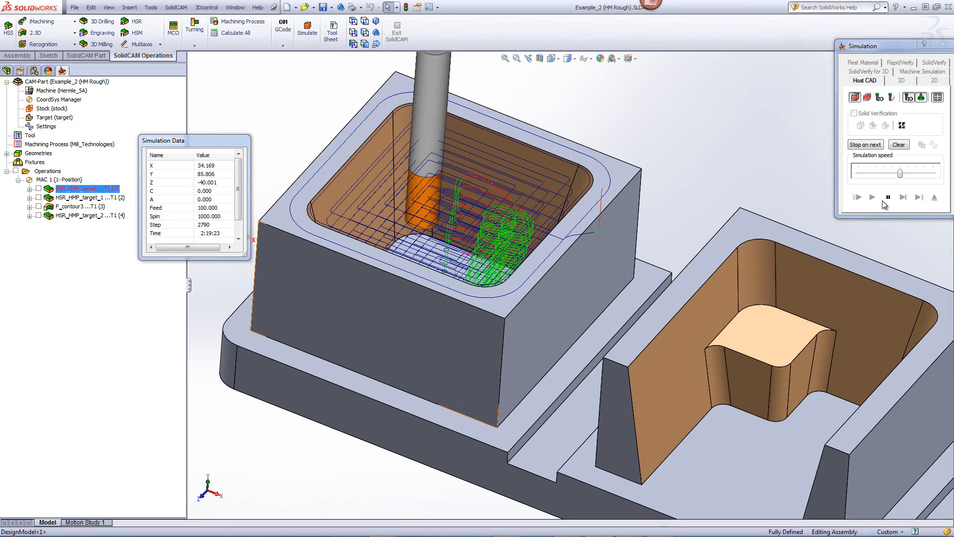
click(934, 197)
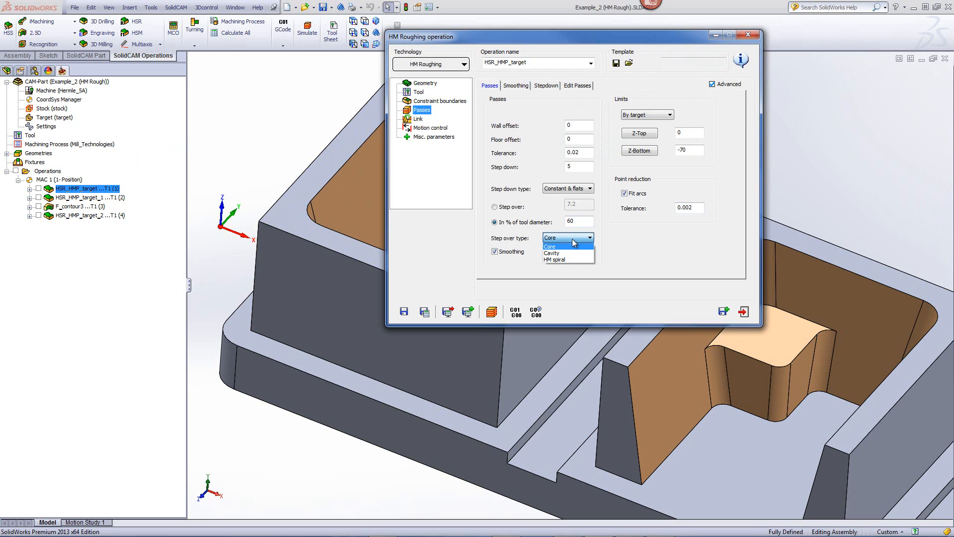
Set the step over type back to Cavity and rerun the closed pocket simulation at maximum speed.
click(564, 252)
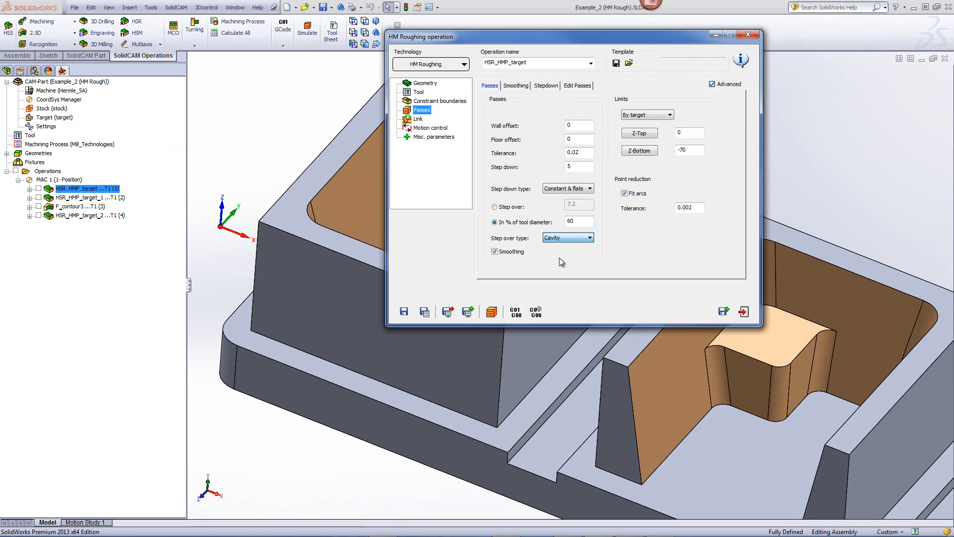
click(491, 312)
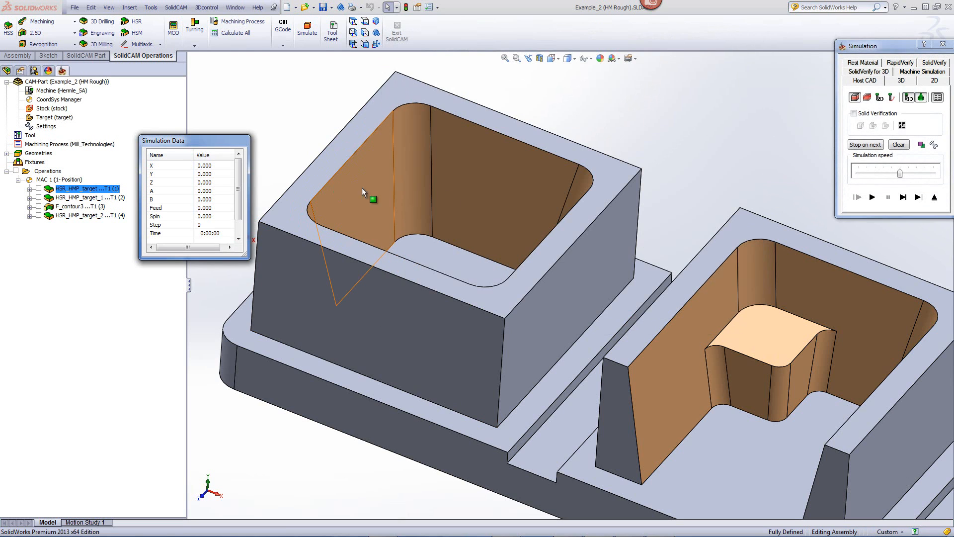
click(872, 196)
drag(901, 173, 933, 173)
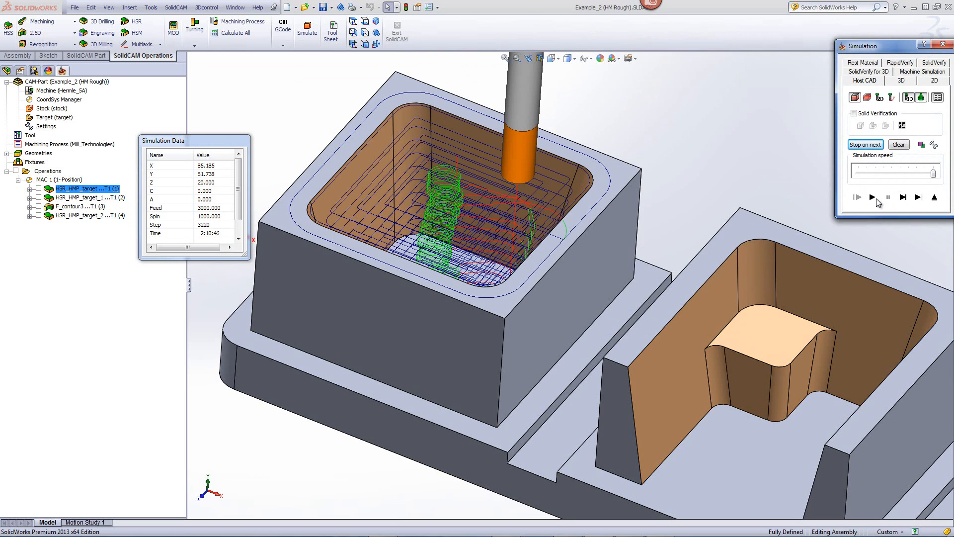
click(938, 198)
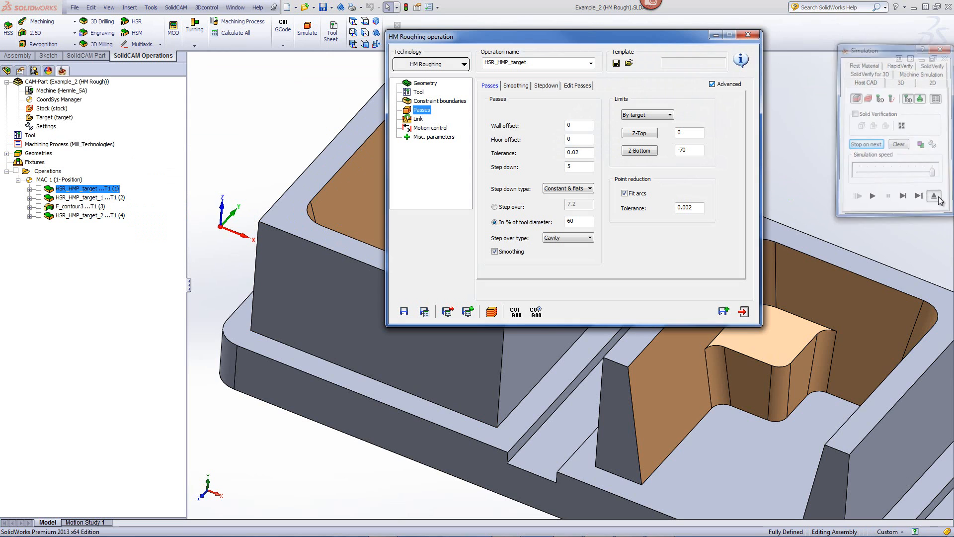
click(745, 314)
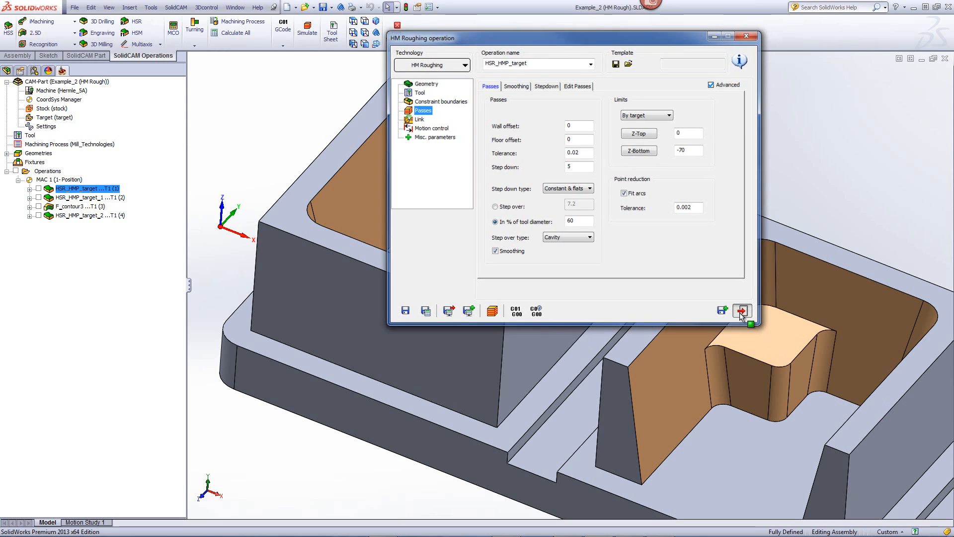
Open the operation HSR_HMP_target_1 and review its tool data and the user-defined boundary contour2 around the core.
key(f)
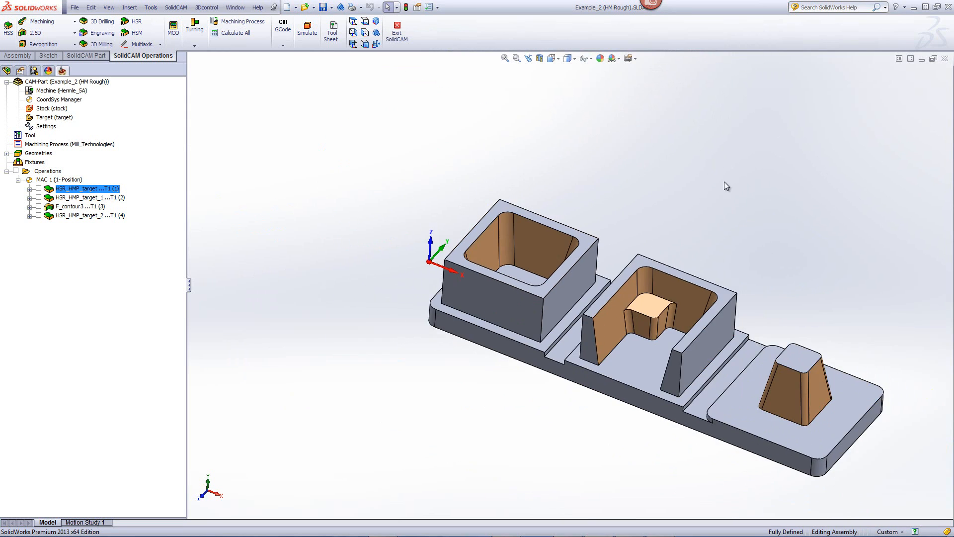
scroll(788, 377, up, 5)
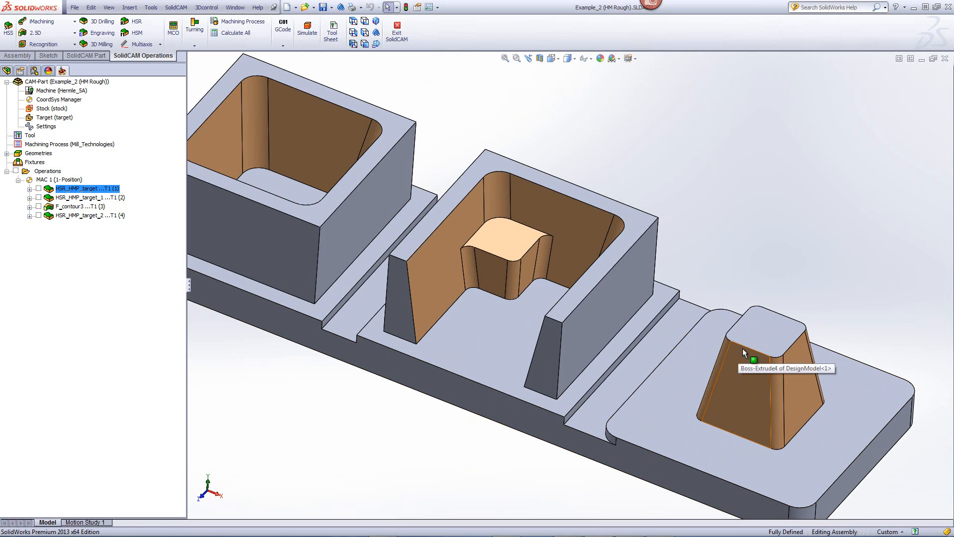
double_click(67, 198)
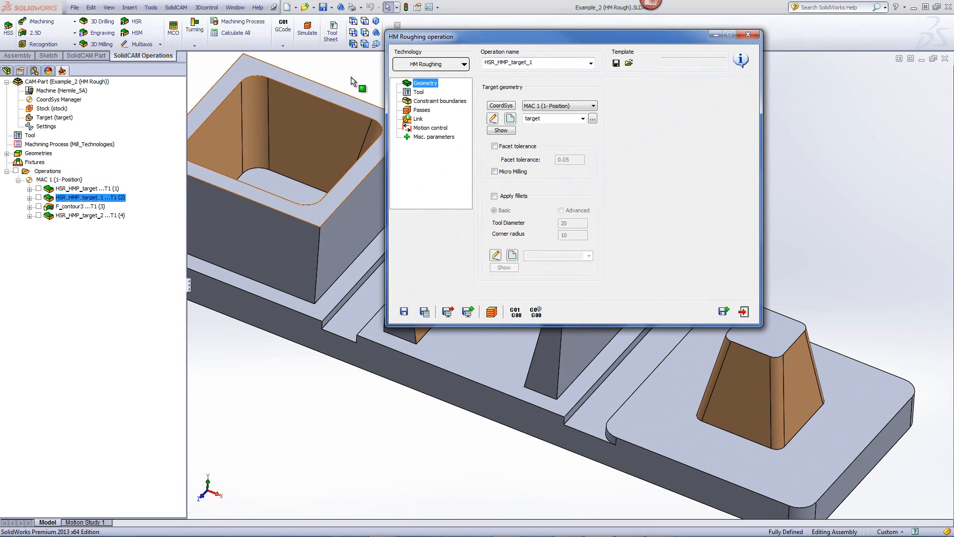
click(419, 92)
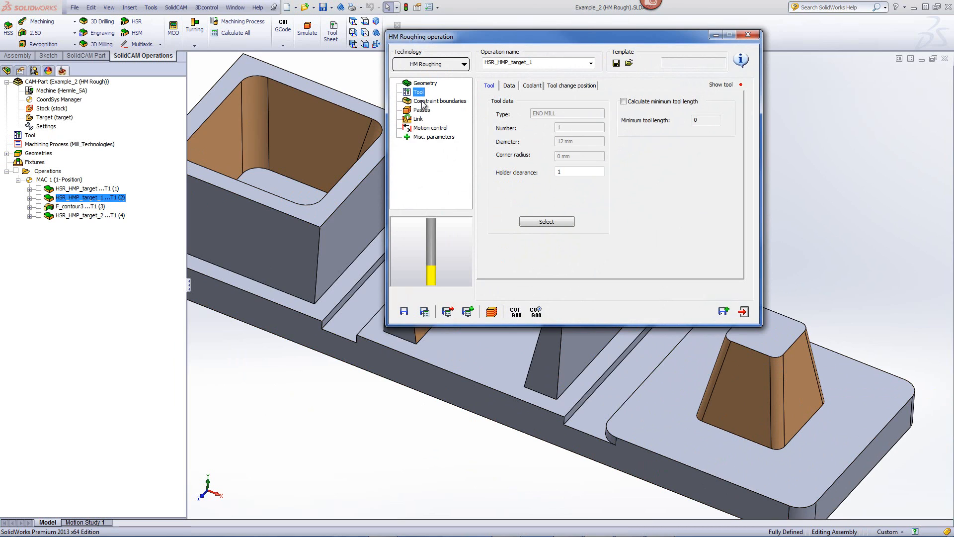
click(424, 102)
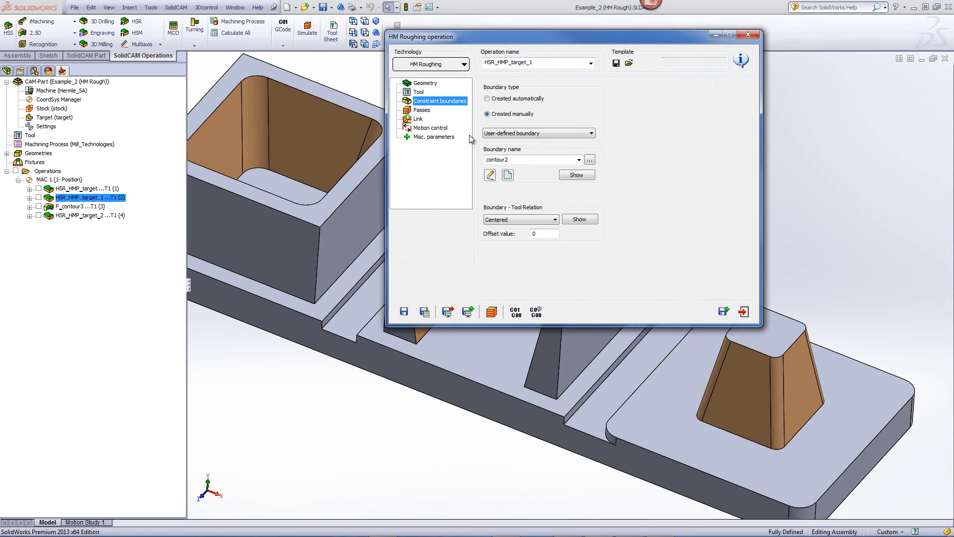
click(575, 176)
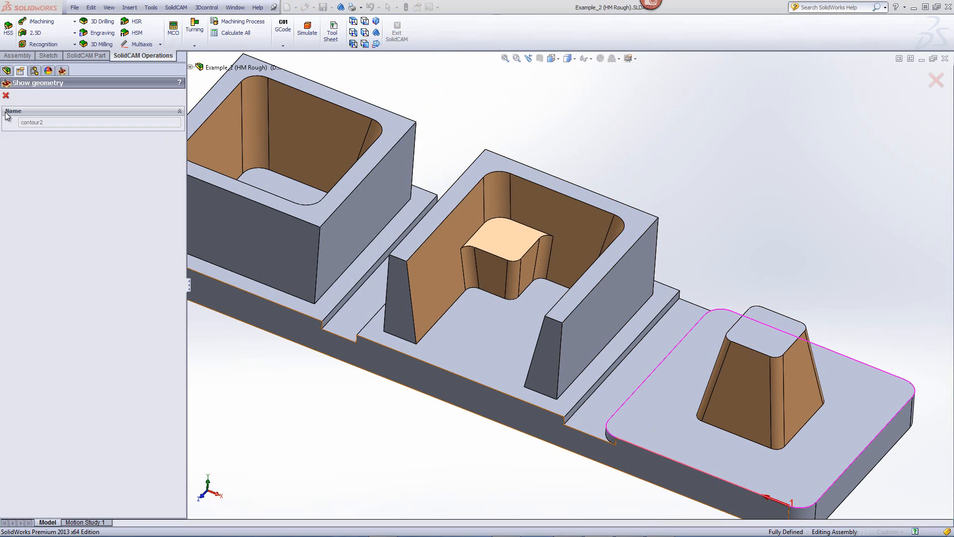
click(6, 95)
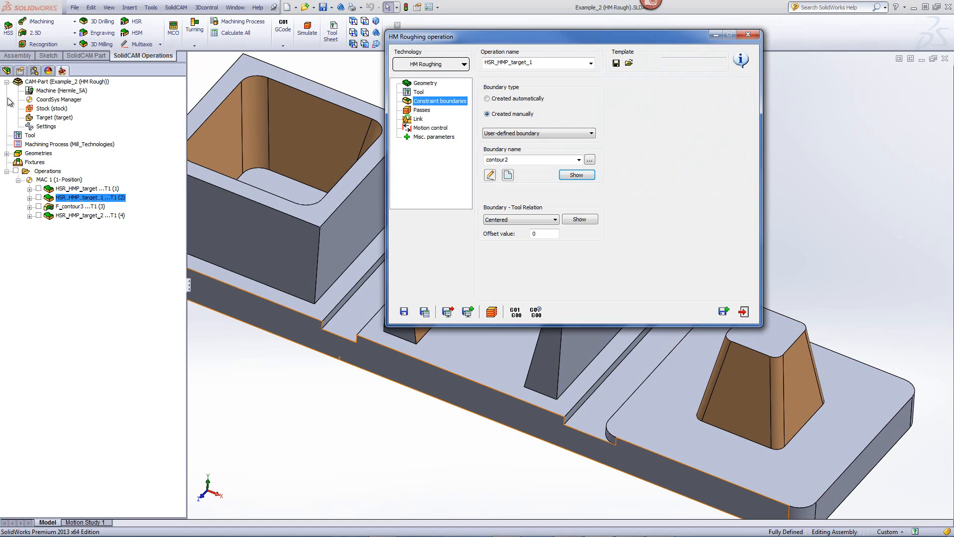
Review the step over and step down type options of the passes, keeping Core and Constant selected.
click(418, 111)
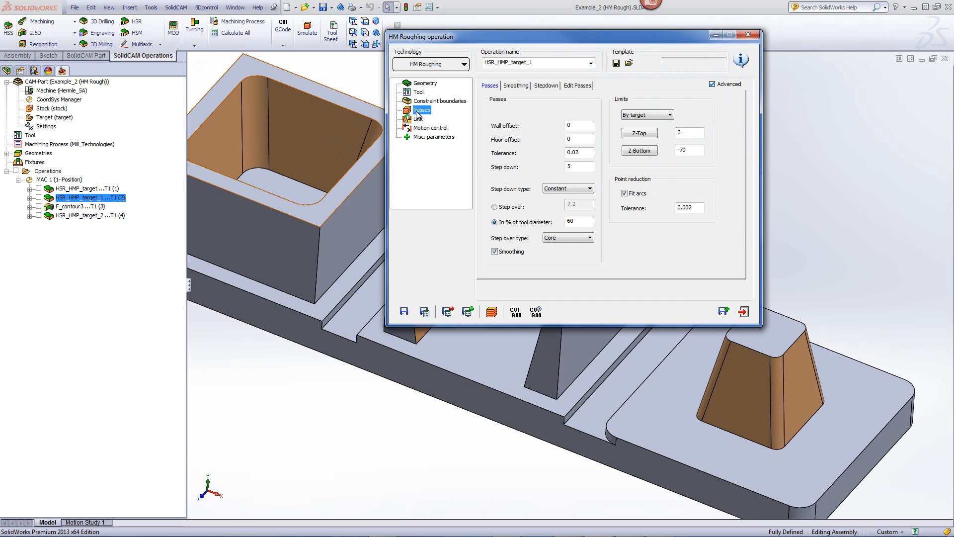
click(558, 240)
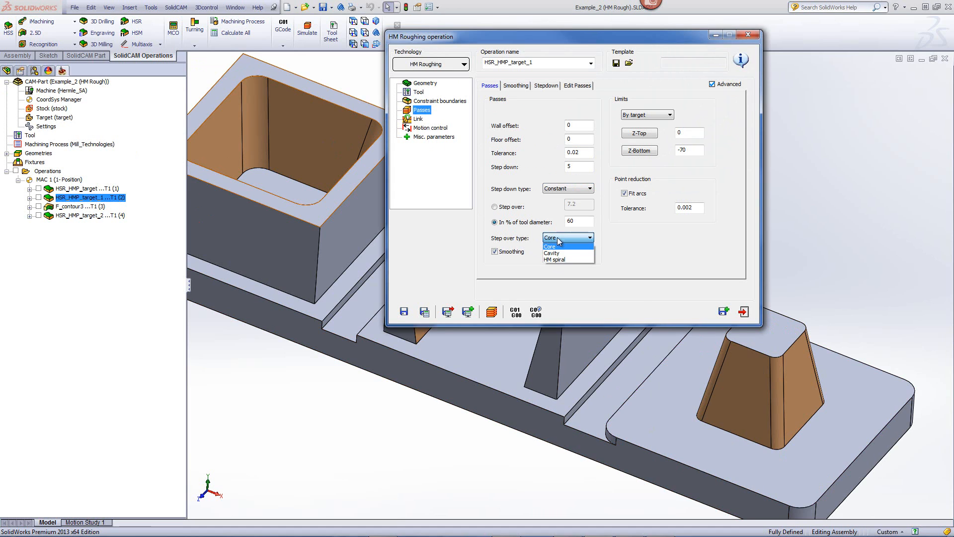
click(560, 246)
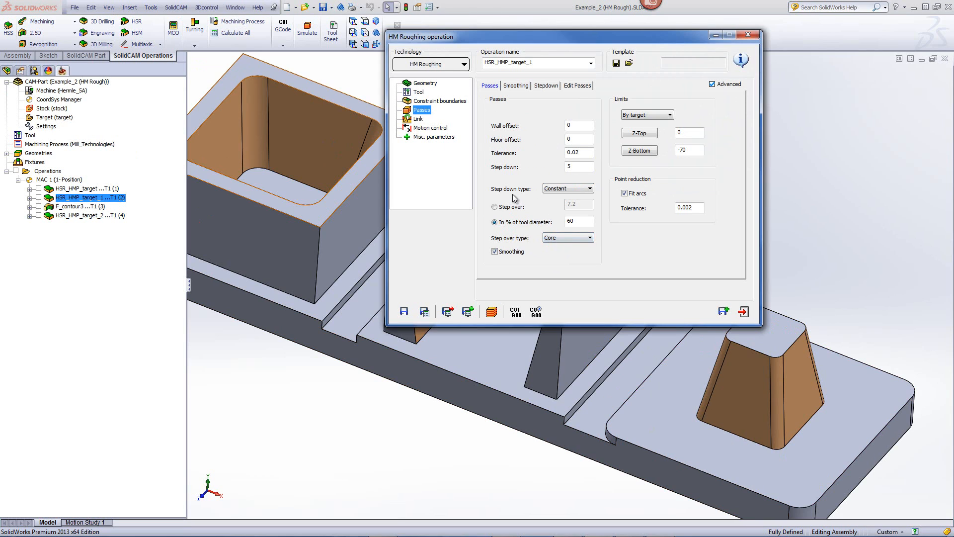
click(560, 190)
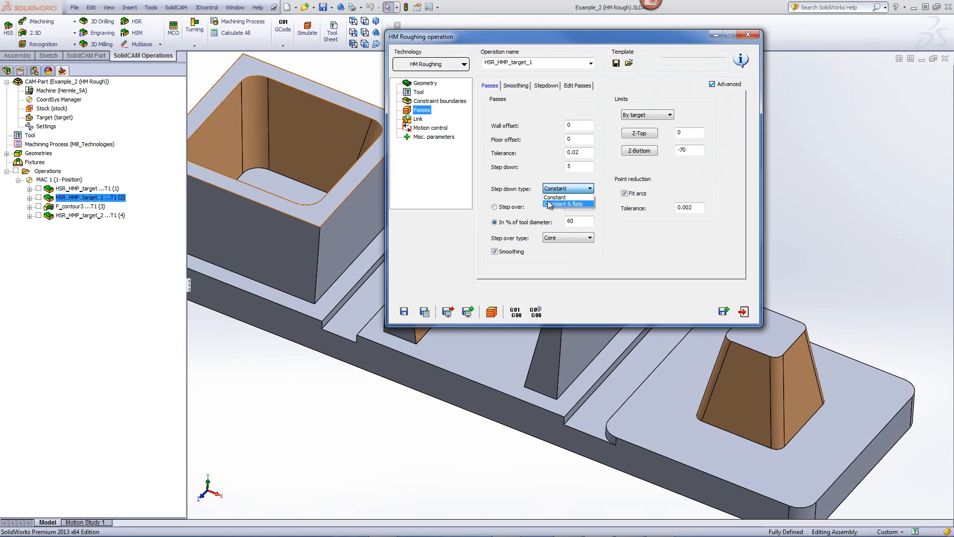
click(554, 198)
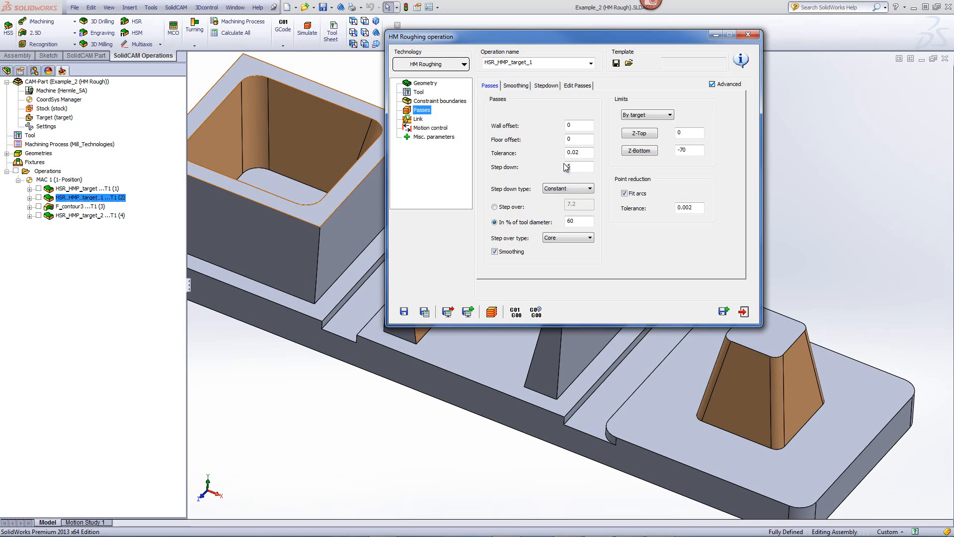
Simulate the HSR_HMP_target_1 toolpath around the core at reduced speed and examine the passes up close.
click(492, 311)
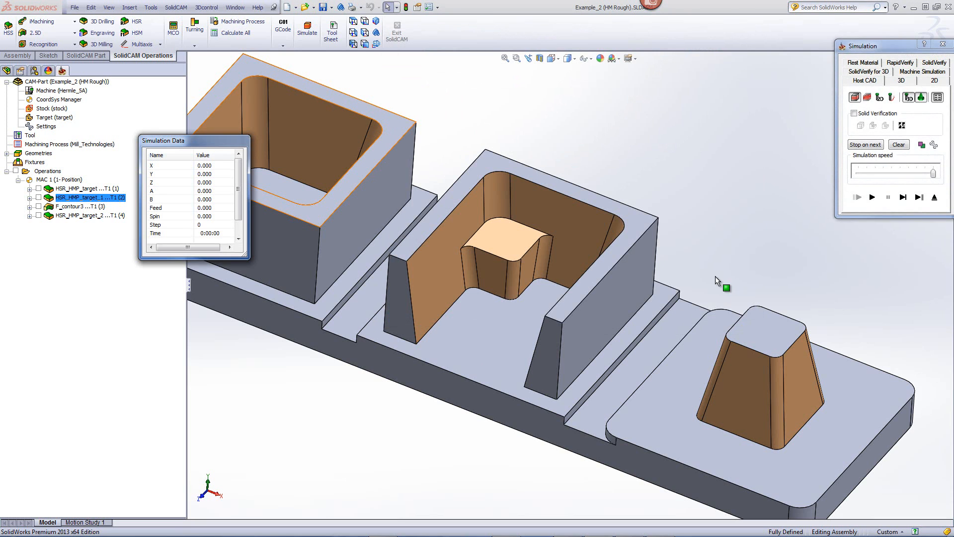
drag(933, 173, 900, 173)
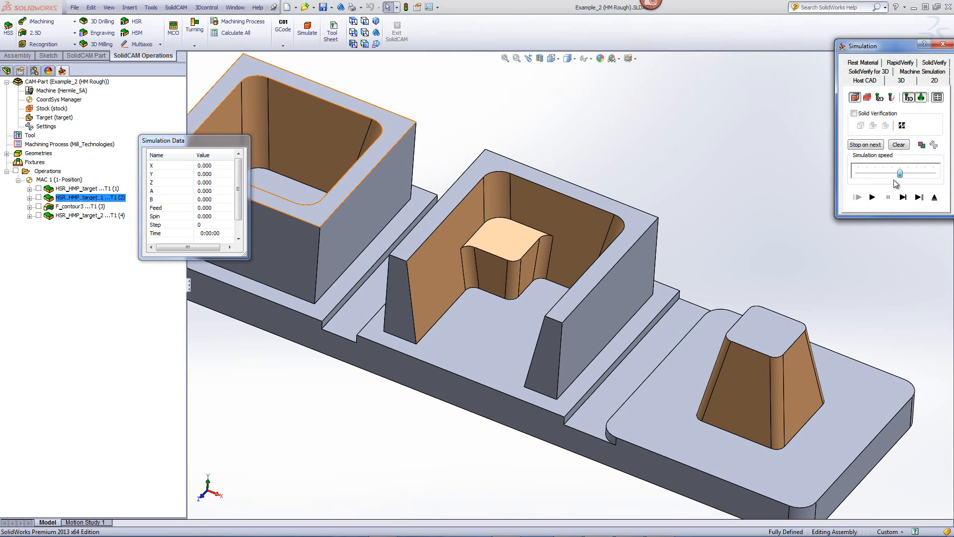
click(873, 198)
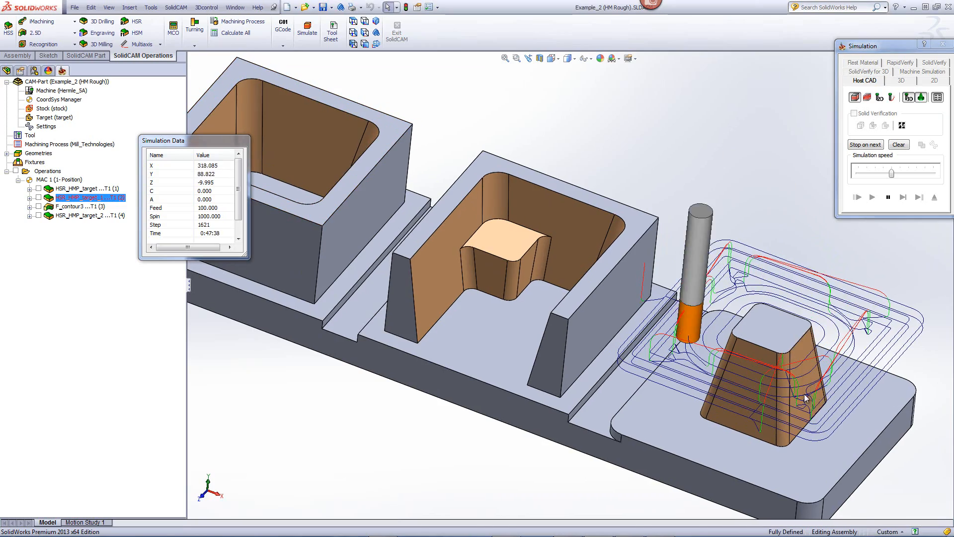
scroll(790, 390, down, 1)
scroll(789, 391, down, 1)
mouse_move(787, 382)
middle_down()
mouse_move(757, 358)
mouse_move(771, 372)
mouse_move(797, 368)
middle_up()
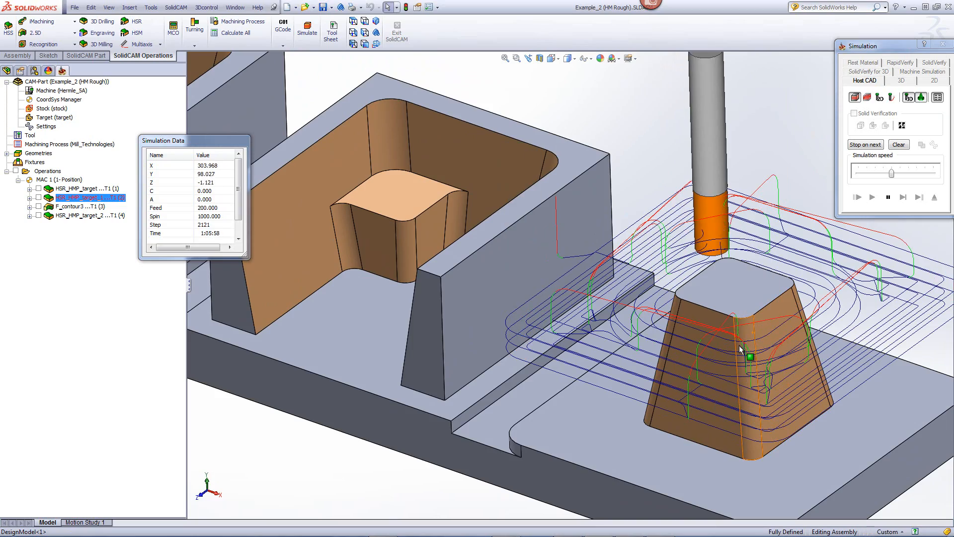
middle_drag(739, 341, 750, 361)
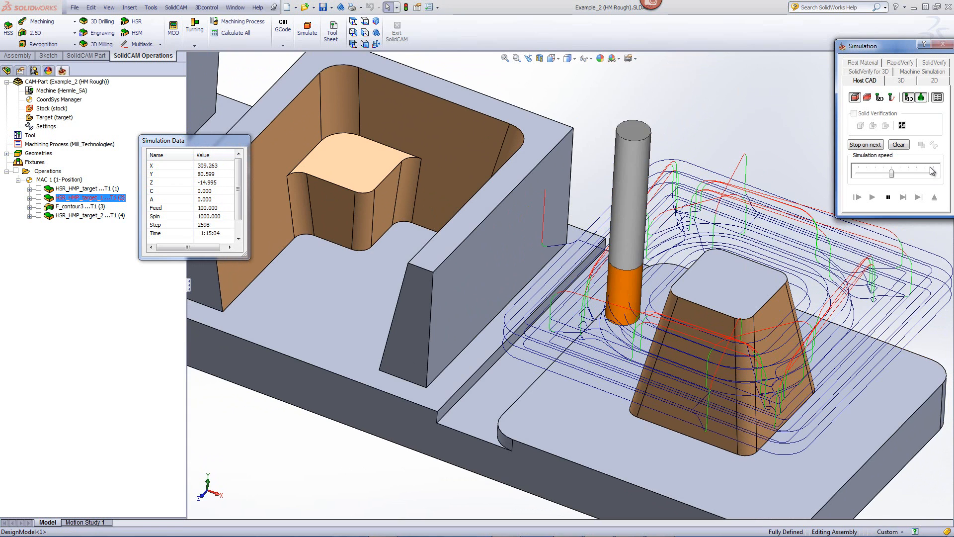
Run the rest of the core simulation at maximum speed, then exit the simulation and close the operation.
drag(891, 172, 933, 172)
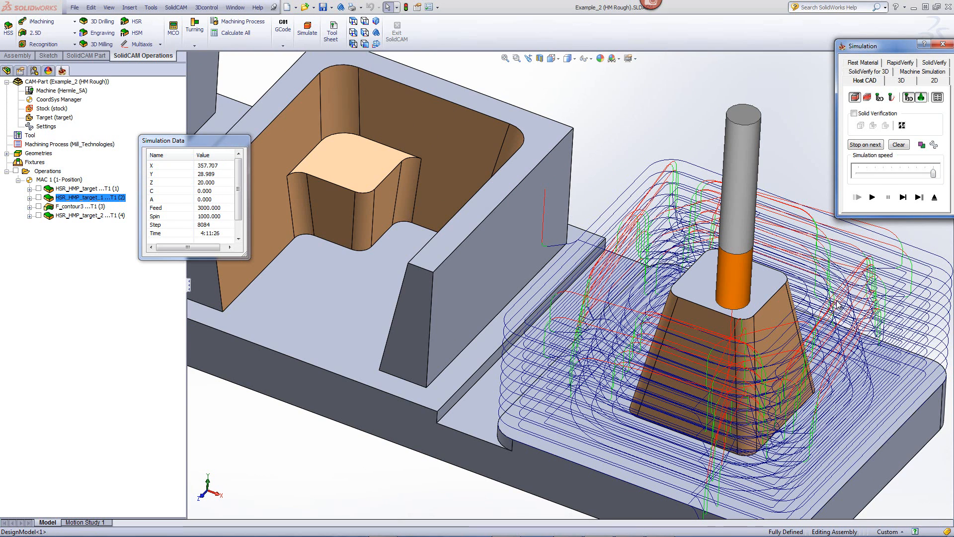
click(940, 199)
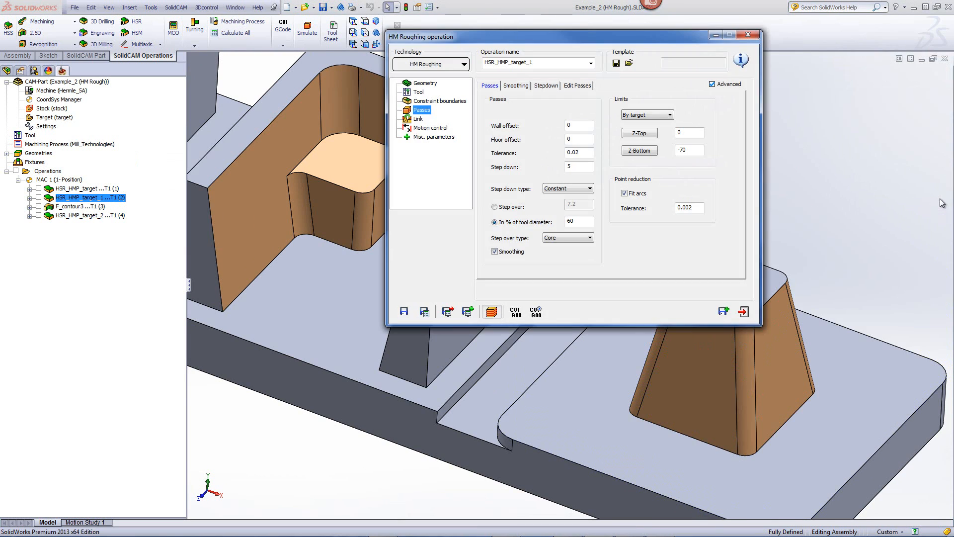
click(744, 312)
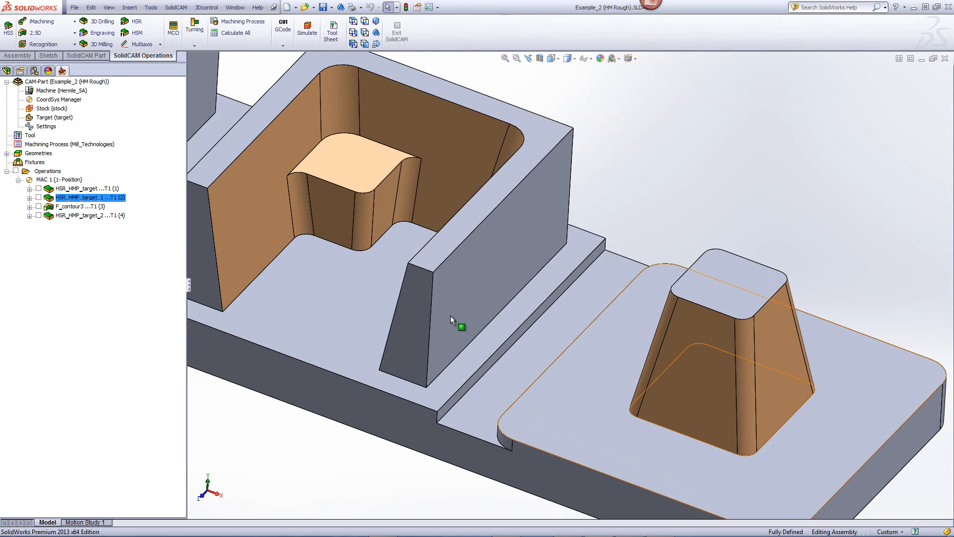
Open the operation HSR_HMP_target_2 and review its tool data and the user-defined boundary contour1 around the open pocket.
double_click(84, 216)
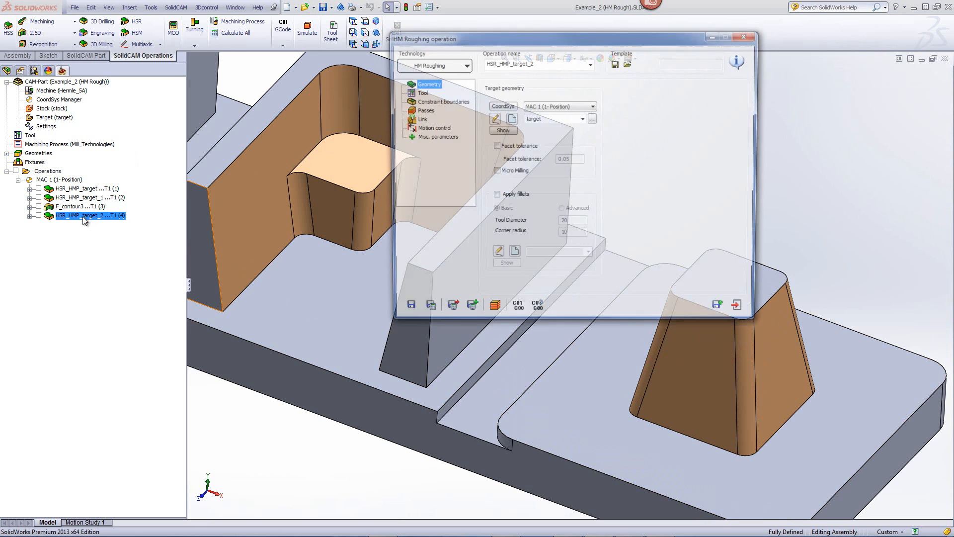
click(419, 93)
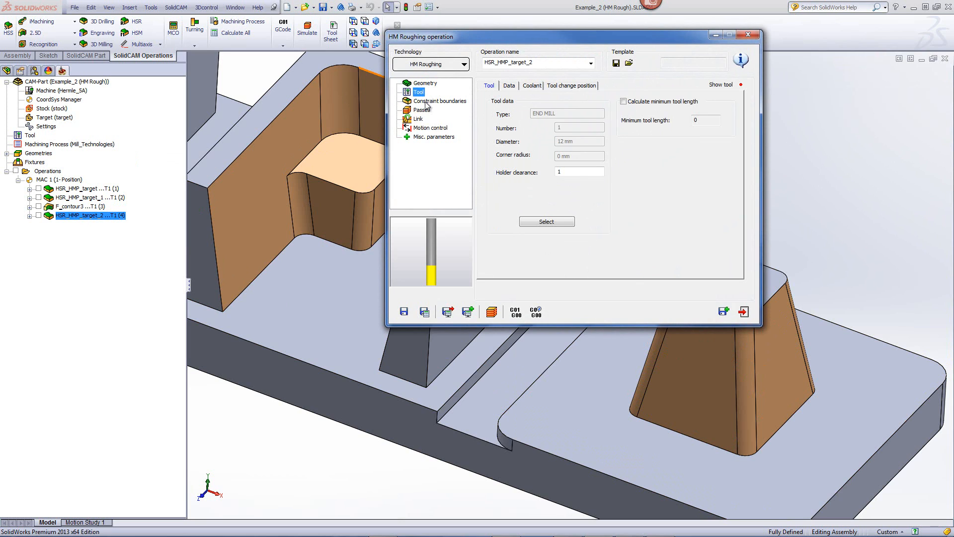
click(426, 101)
click(576, 175)
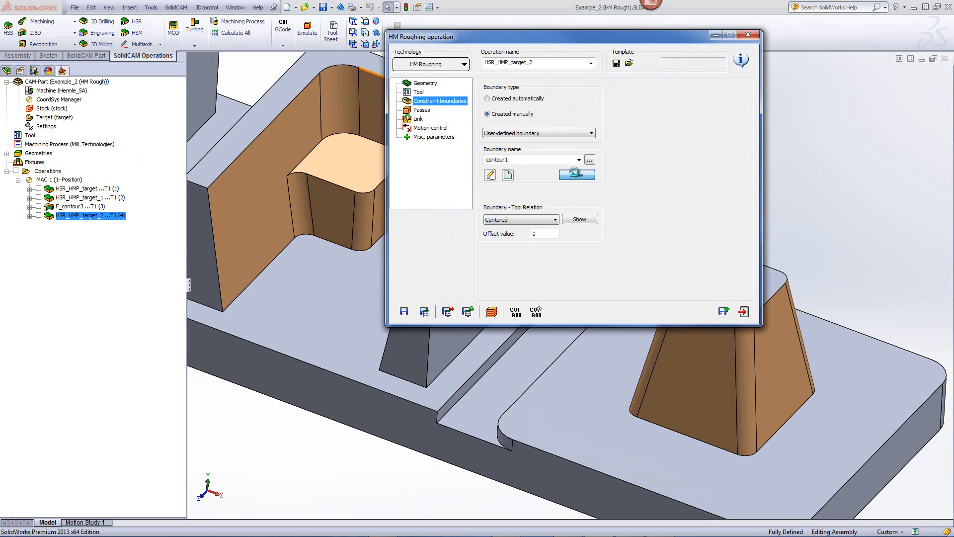
click(353, 21)
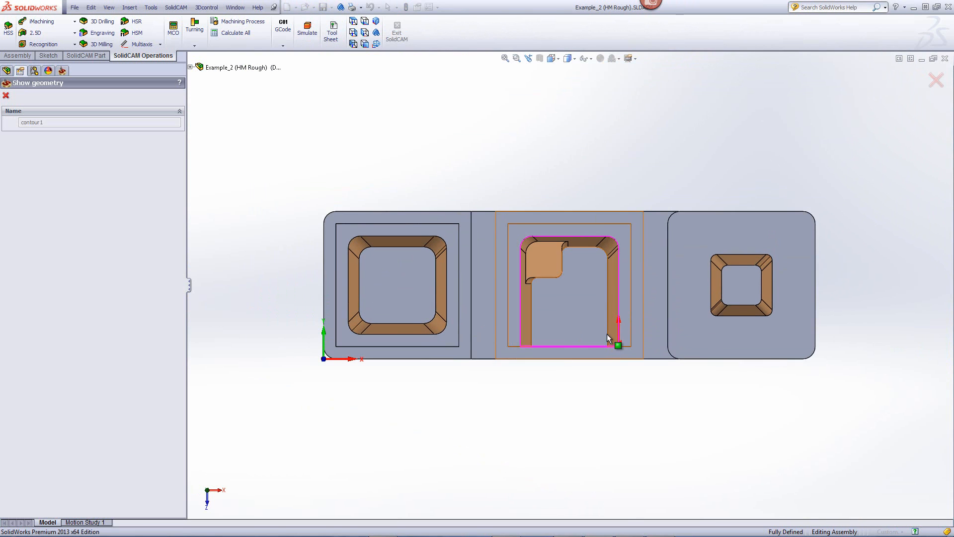
middle_drag(592, 305, 585, 216)
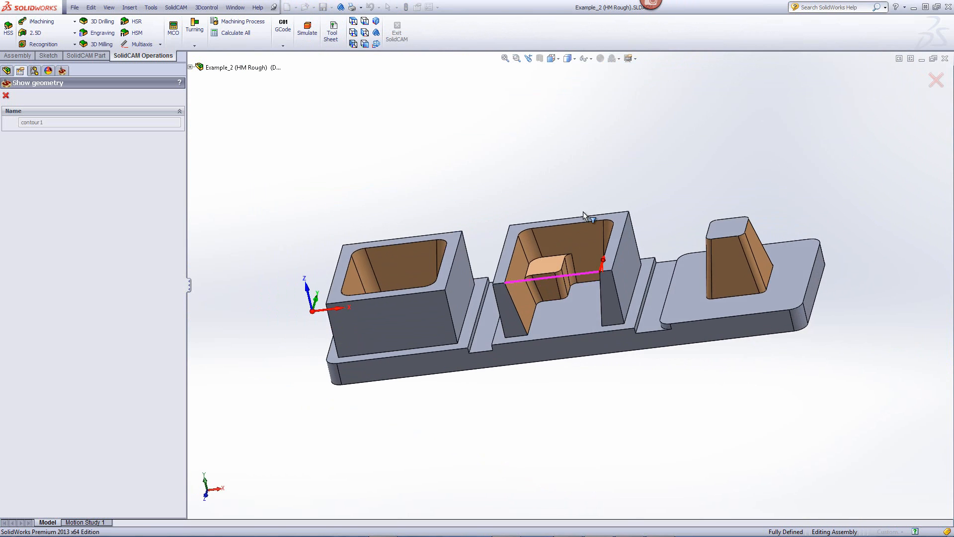
middle_drag(576, 266, 562, 256)
scroll(545, 239, down, 4)
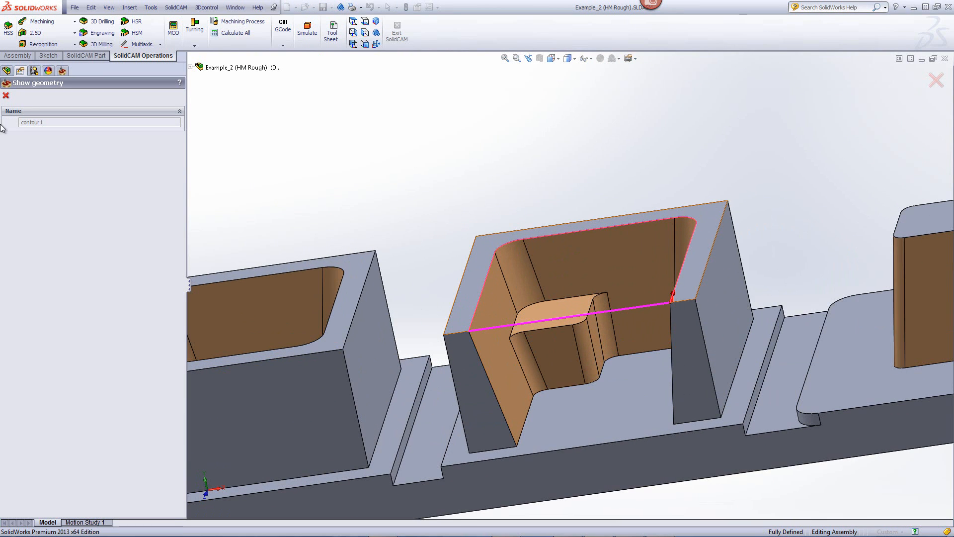
click(6, 96)
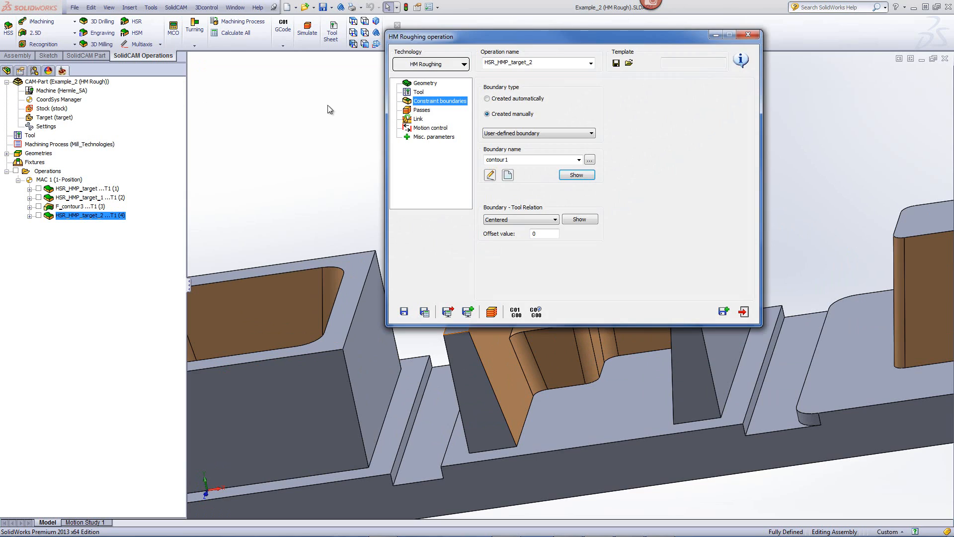
Set the step down type of the HSR_HMP_target_2 passes to Constant.
click(420, 111)
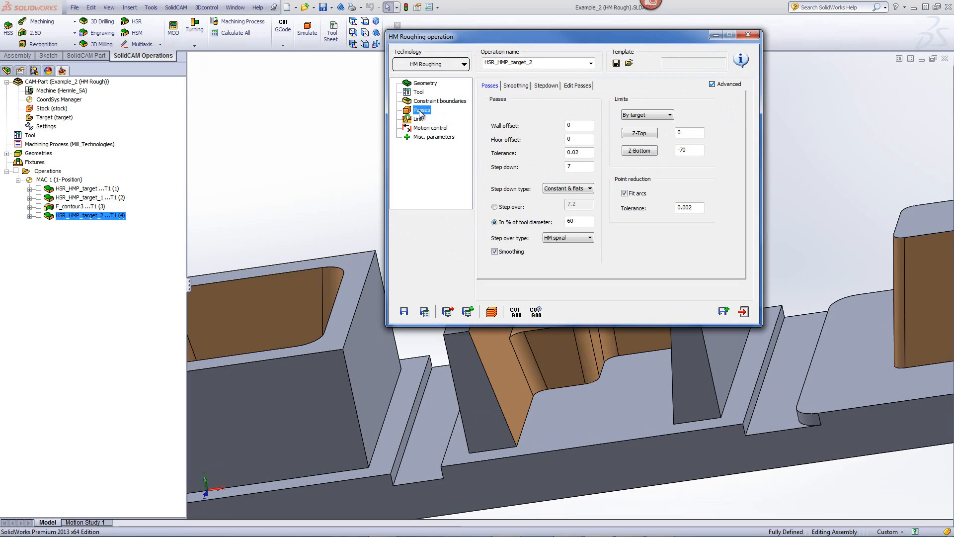
click(556, 189)
click(549, 203)
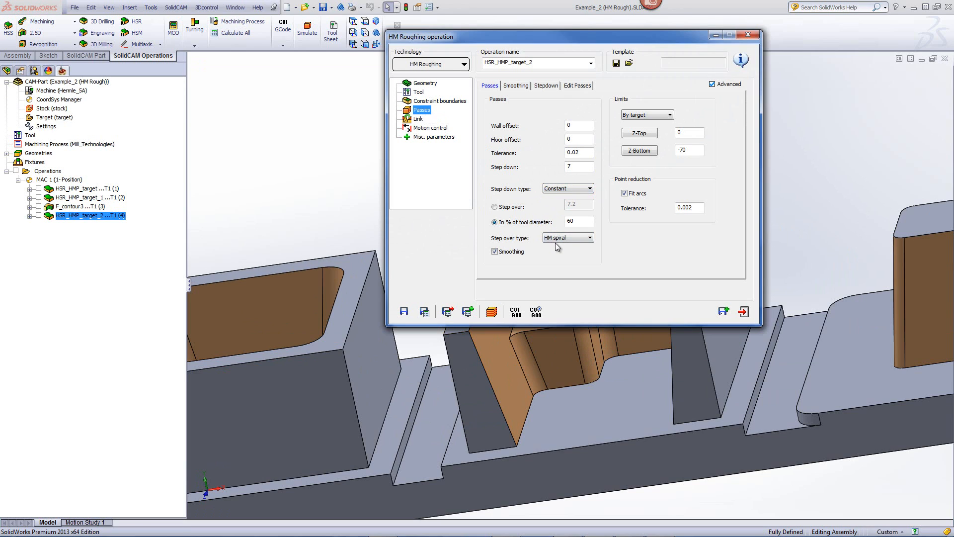
click(578, 170)
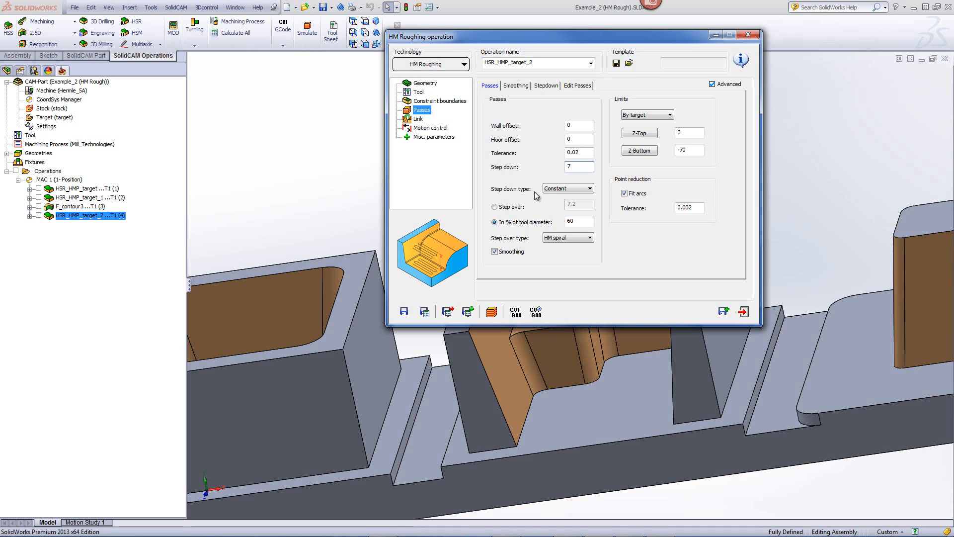
click(571, 190)
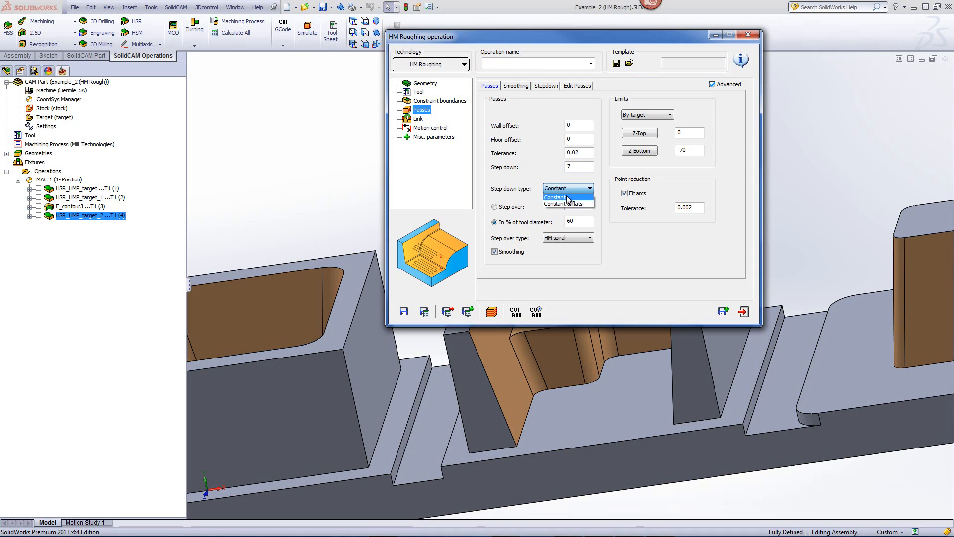
click(568, 197)
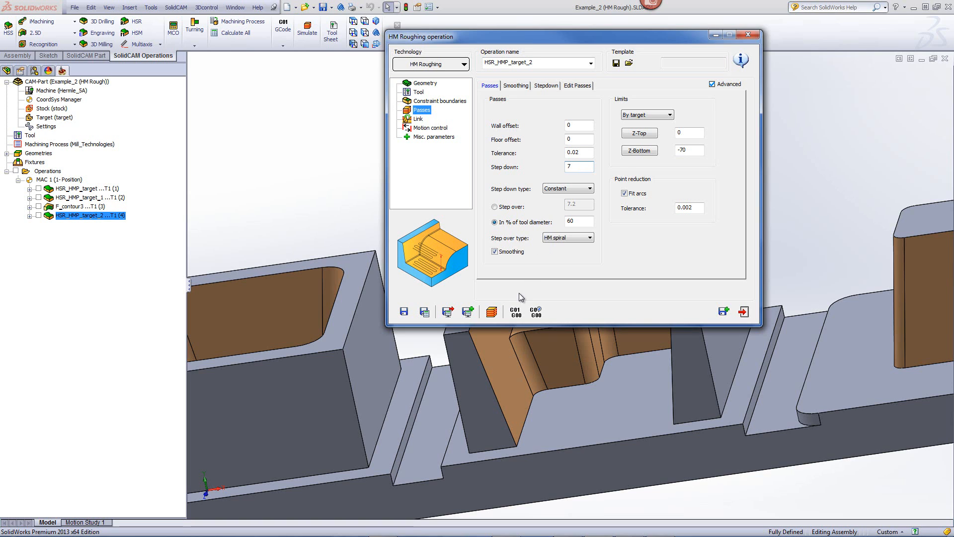
Simulate the HM spiral toolpath in the open pocket and examine its depth levels and linking moves from the front and at an angle.
click(491, 314)
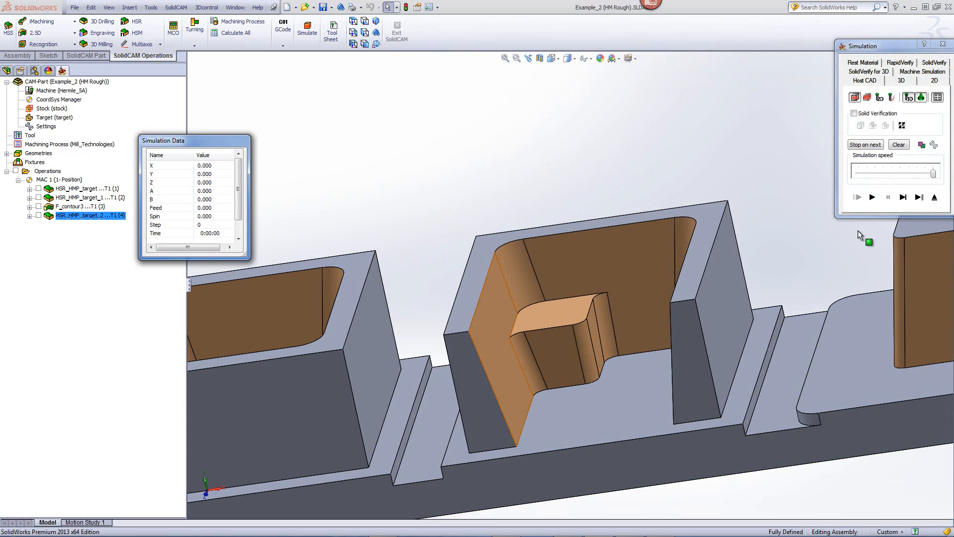
click(873, 198)
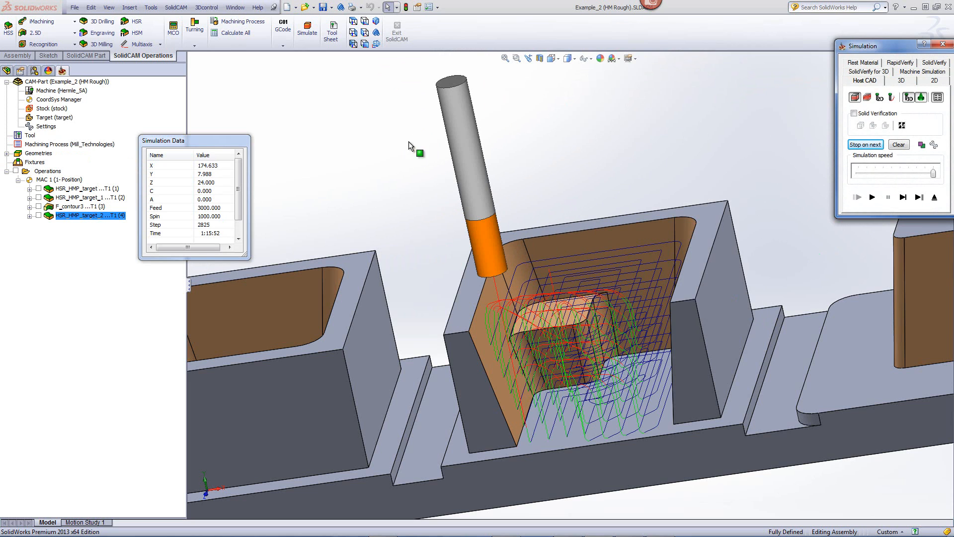
click(365, 44)
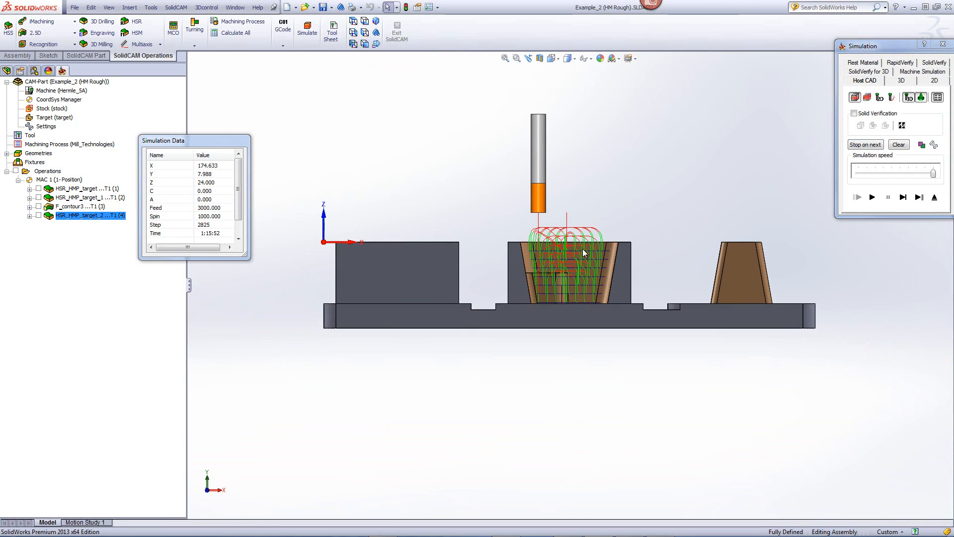
scroll(562, 278, down, 5)
scroll(562, 278, down, 3)
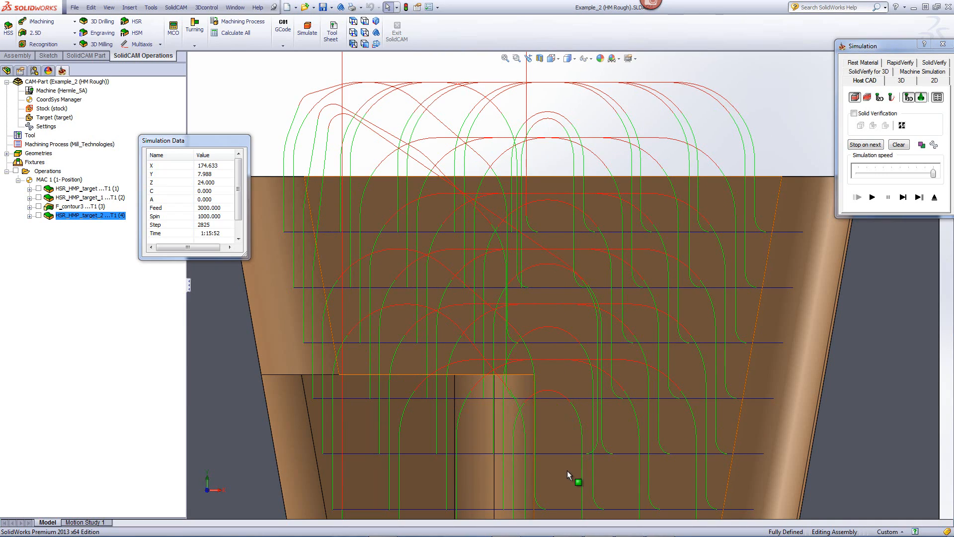
middle_drag(602, 254, 619, 326)
scroll(588, 341, up, 3)
scroll(575, 353, up, 3)
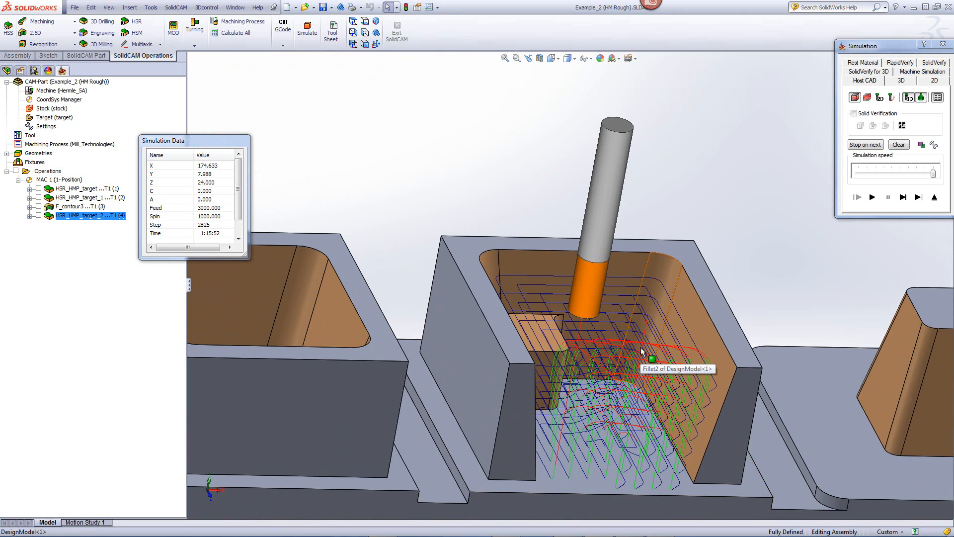
middle_drag(642, 347, 547, 341)
scroll(515, 340, up, 3)
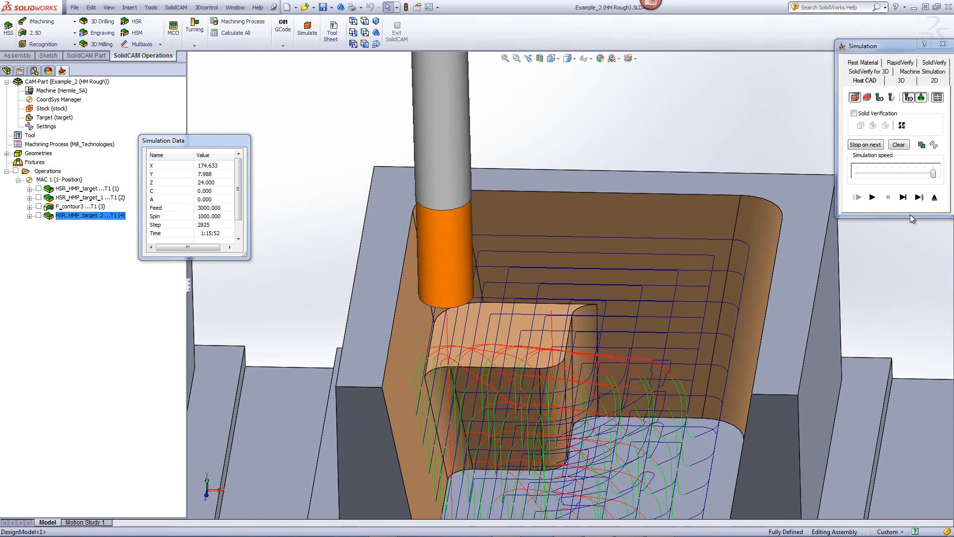
click(935, 199)
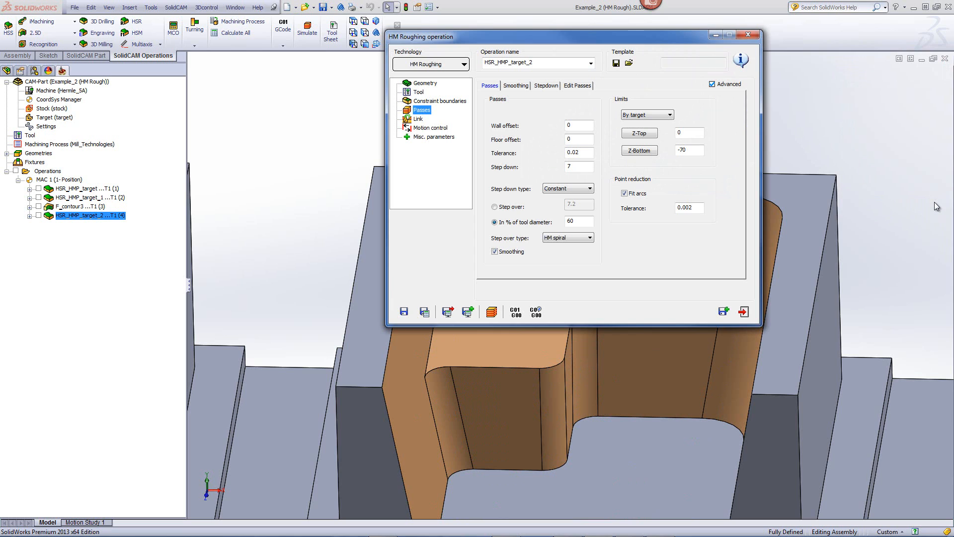
Run a SolidVerify simulation of HSR_HMP_target_2 and examine the material left on the boss and pocket floor.
click(490, 319)
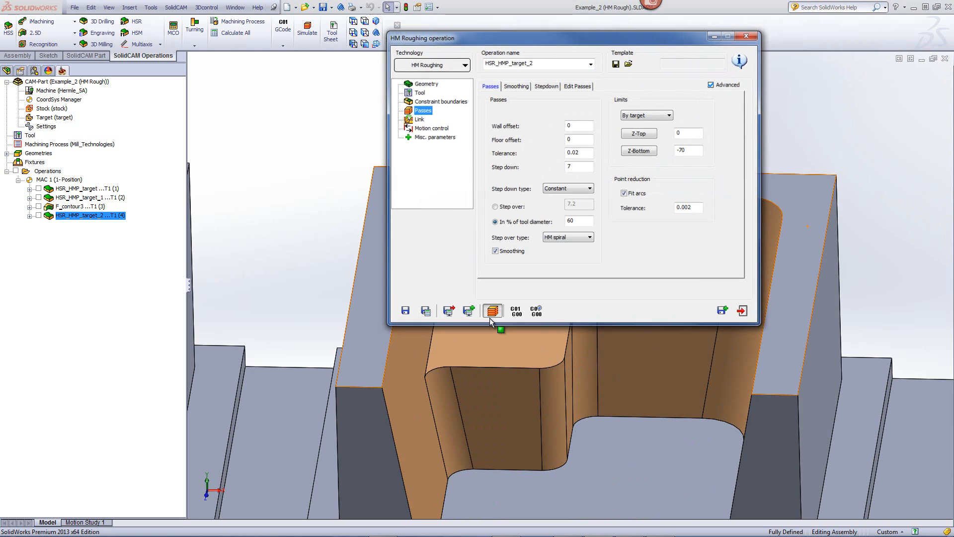
click(934, 62)
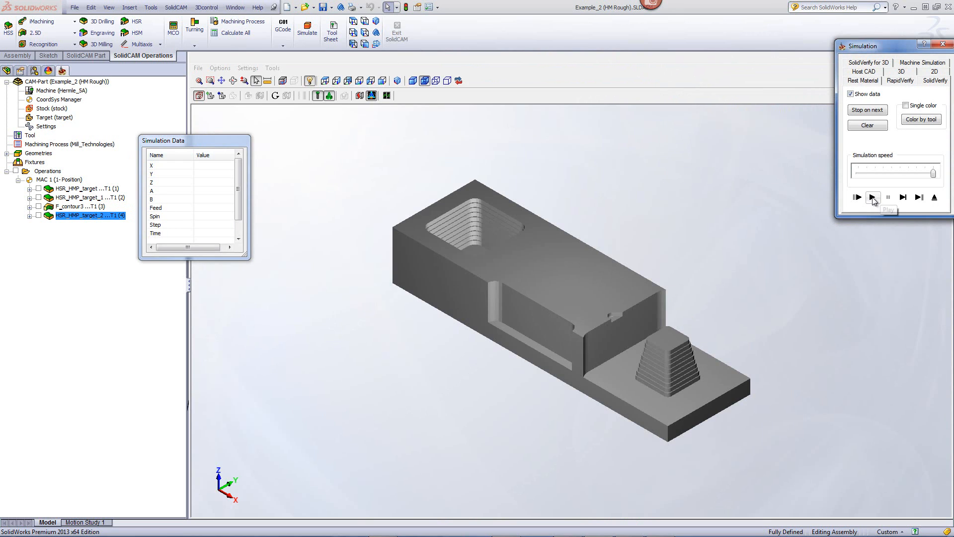
click(874, 199)
middle_drag(420, 362, 469, 335)
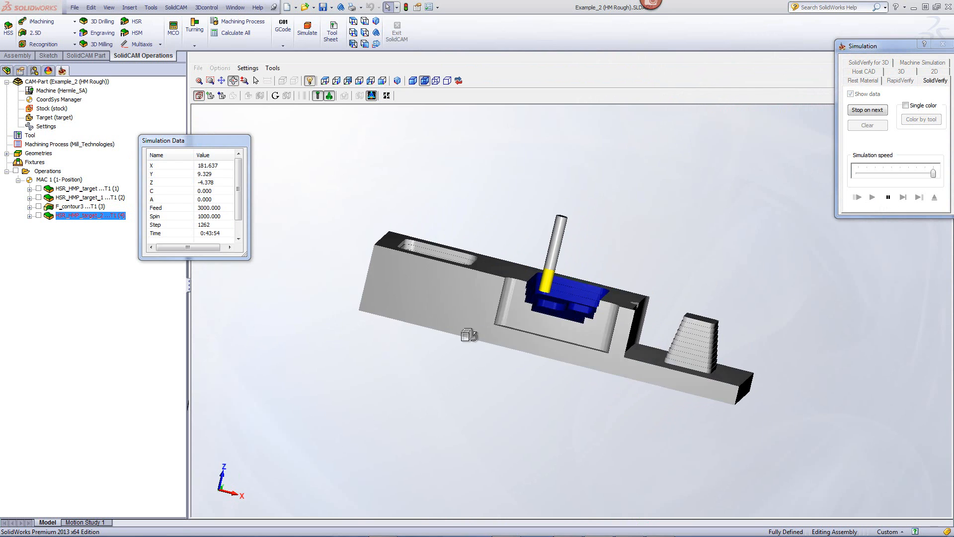
scroll(559, 309, up, 10)
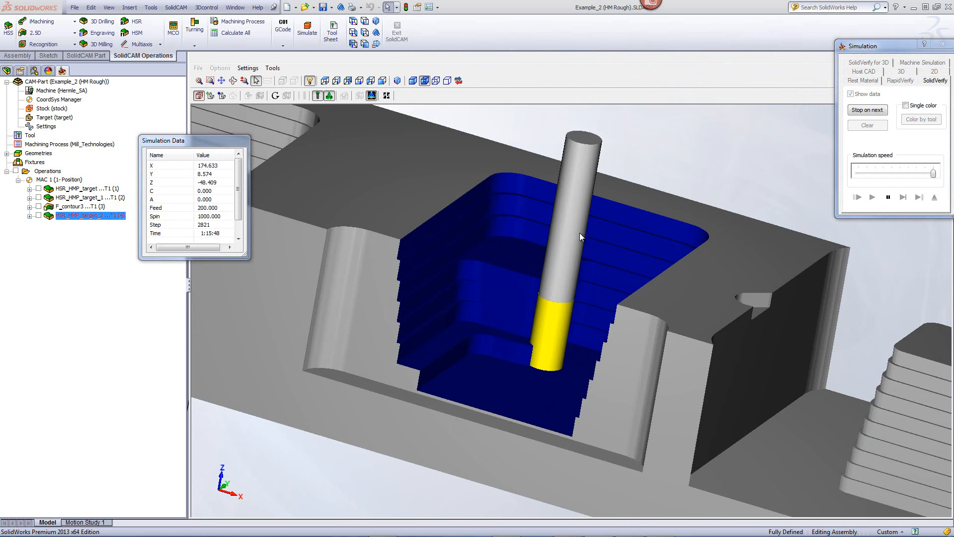
scroll(590, 215, up, 5)
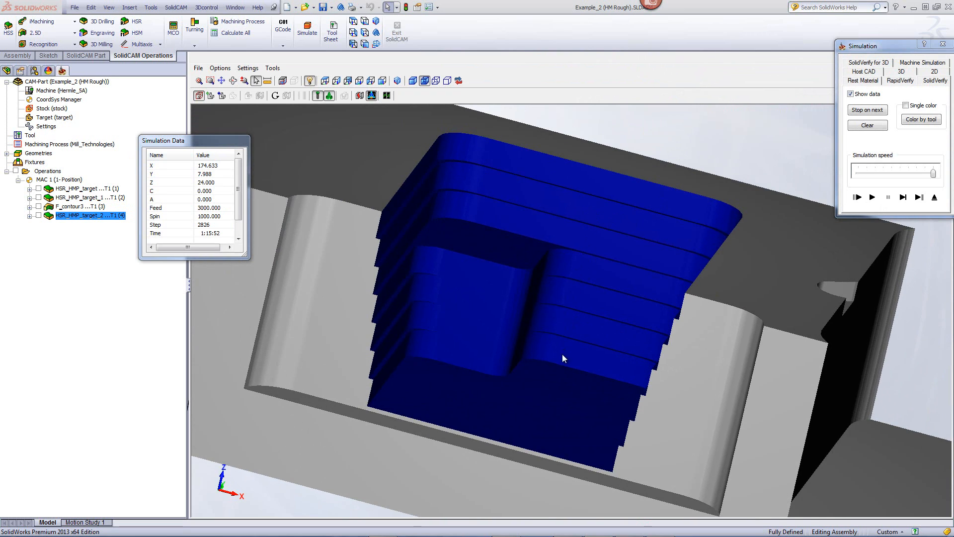
click(935, 200)
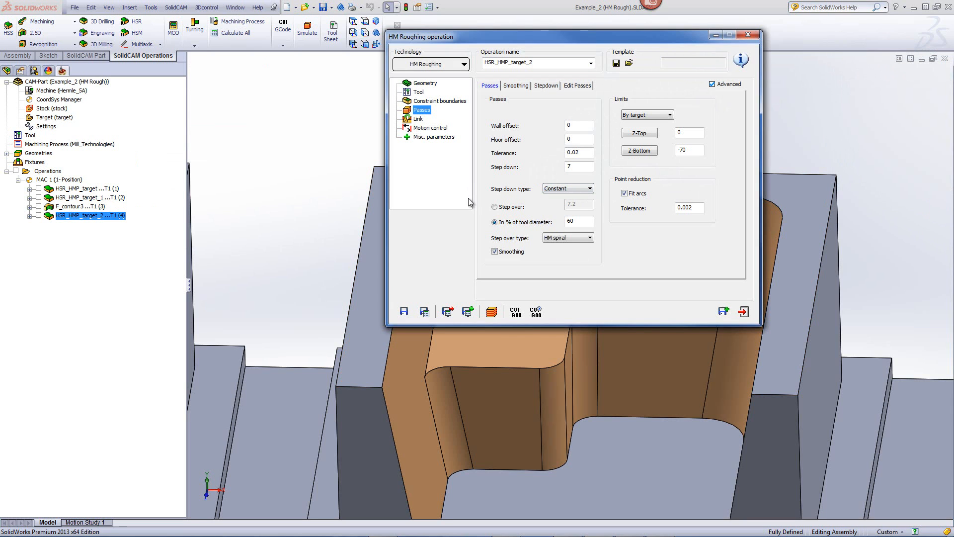
Set the step down type of the HSR_HMP_target_2 passes to Constant & flats.
click(555, 191)
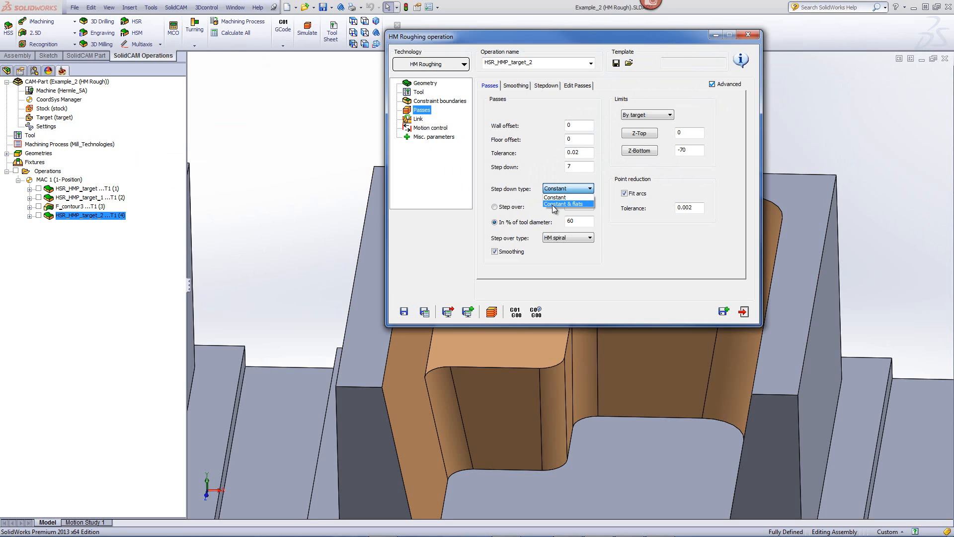
click(554, 205)
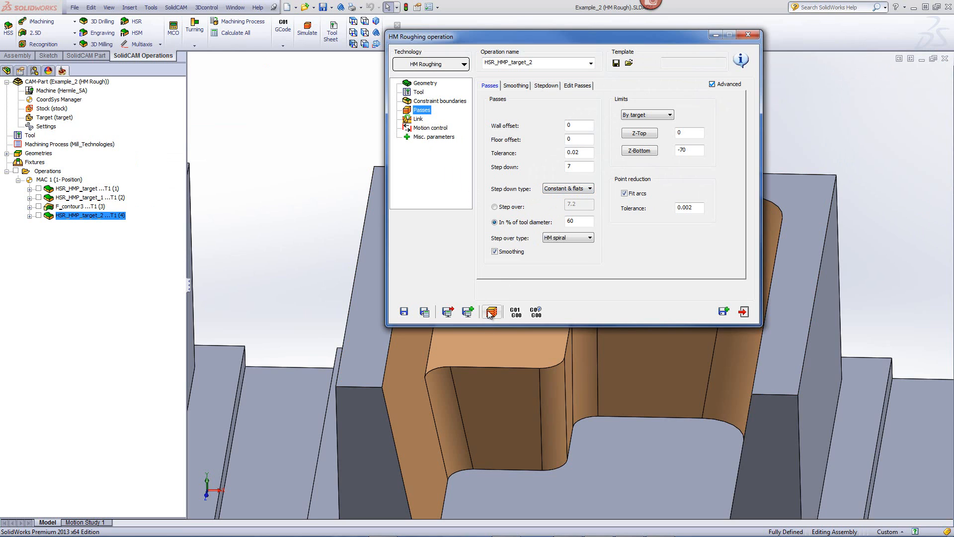
Run a SolidVerify simulation of HSR_HMP_target_2 with Constant & flats and examine the boss top and the stepped pocket walls.
click(491, 312)
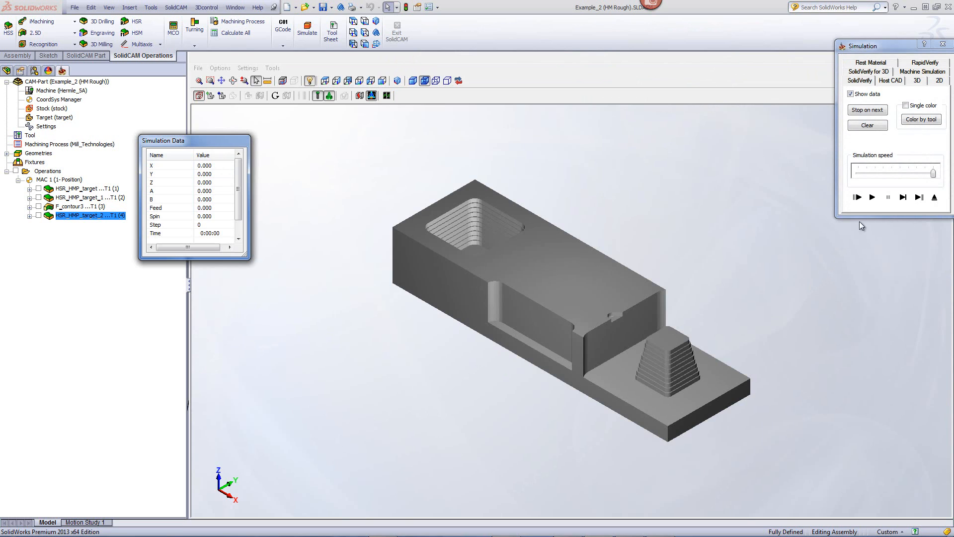
click(872, 198)
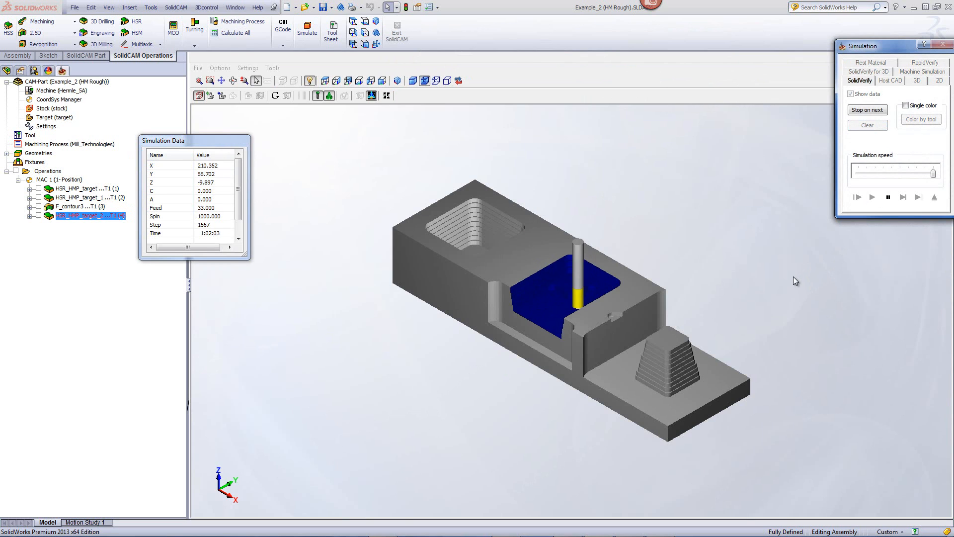
middle_drag(548, 298, 591, 326)
scroll(590, 326, down, 8)
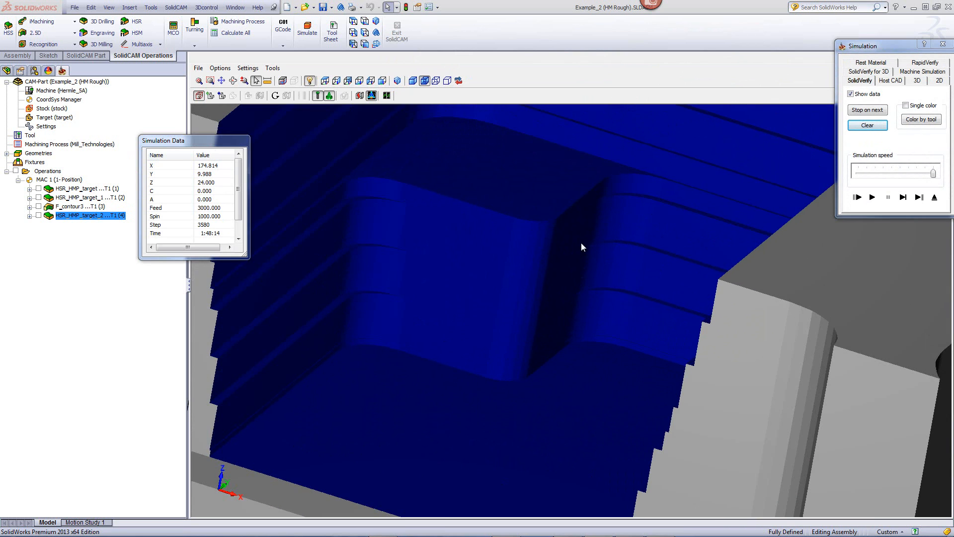
scroll(583, 239, down, 3)
scroll(583, 238, up, 5)
middle_drag(583, 238, 597, 232)
mouse_move(635, 198)
middle_down()
mouse_move(636, 209)
mouse_move(629, 204)
middle_up()
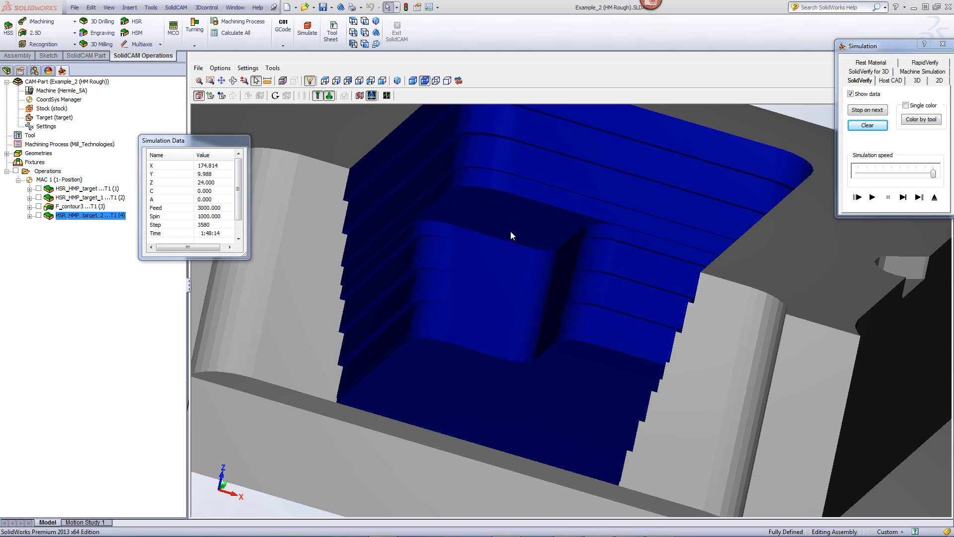
Simulate the HSR_HMP_target_2 toolpath on the CAD model, examine the passes at the boss's top face, and exit the operation.
click(892, 81)
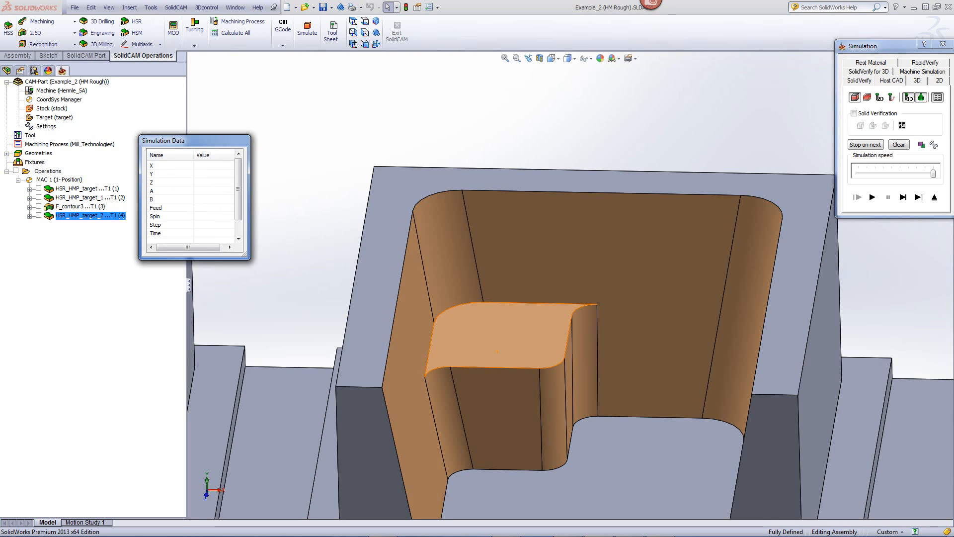
click(872, 198)
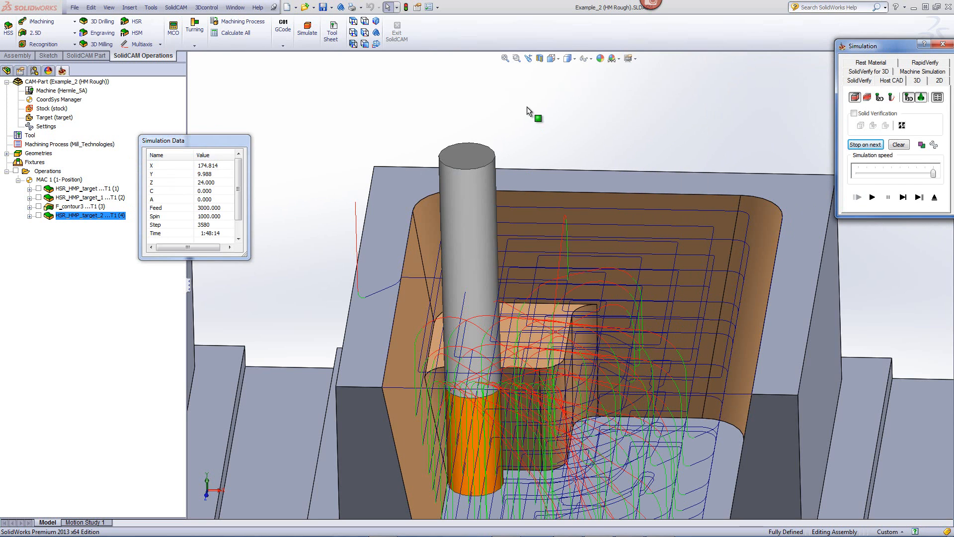
scroll(522, 350, down, 3)
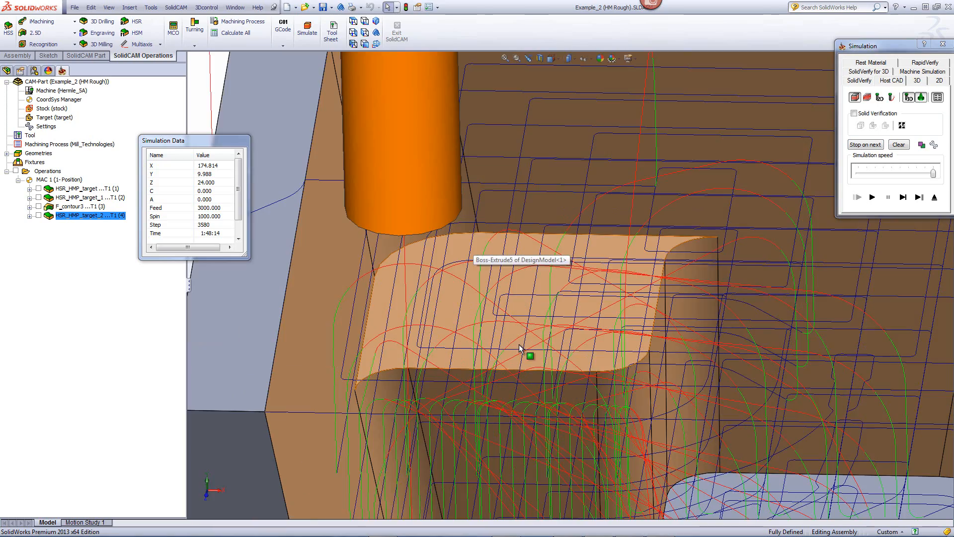
scroll(531, 338, down, 2)
middle_drag(543, 322, 551, 276)
key(Escape)
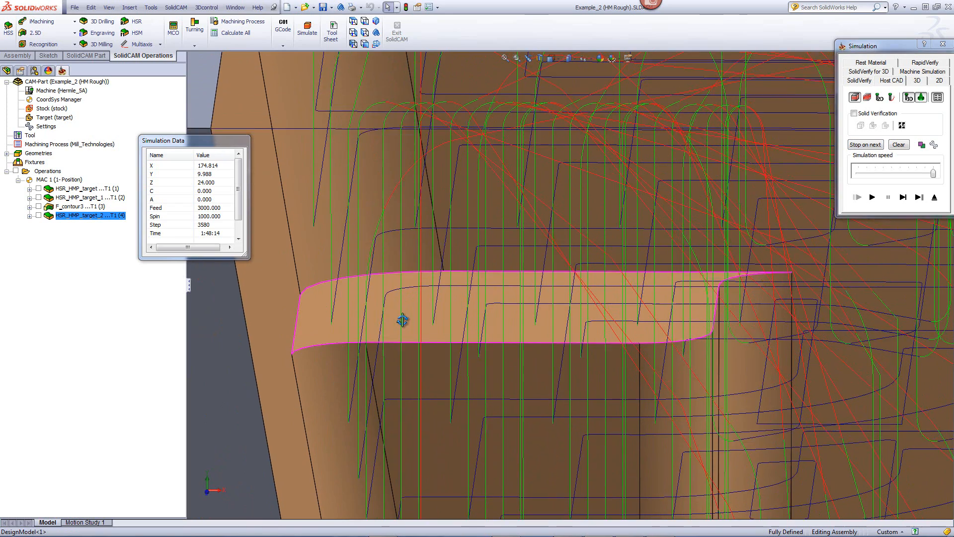
middle_drag(400, 321, 400, 317)
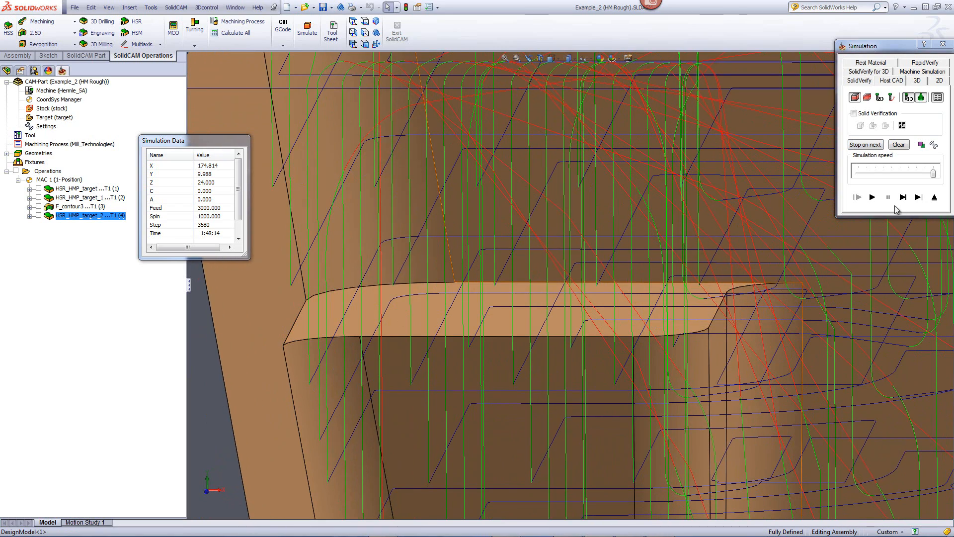
click(934, 199)
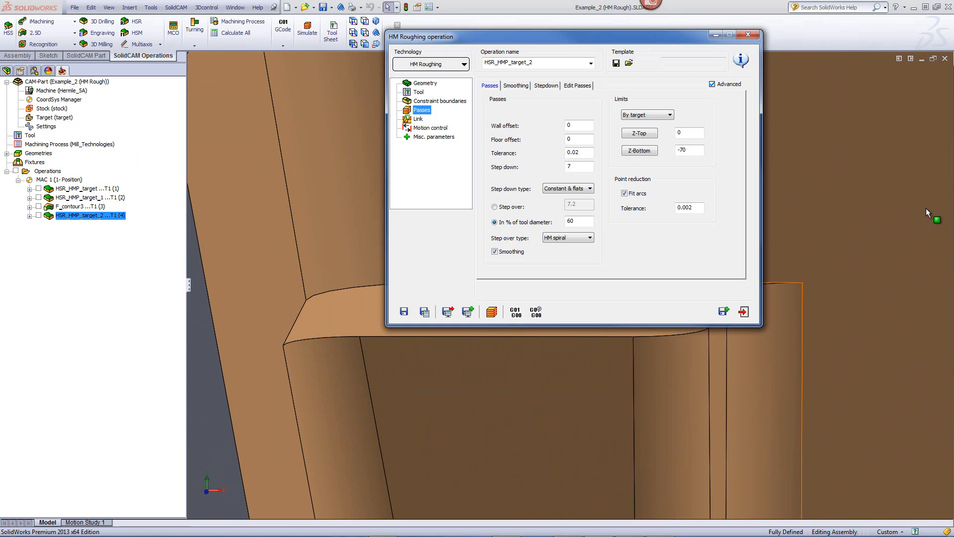
click(743, 313)
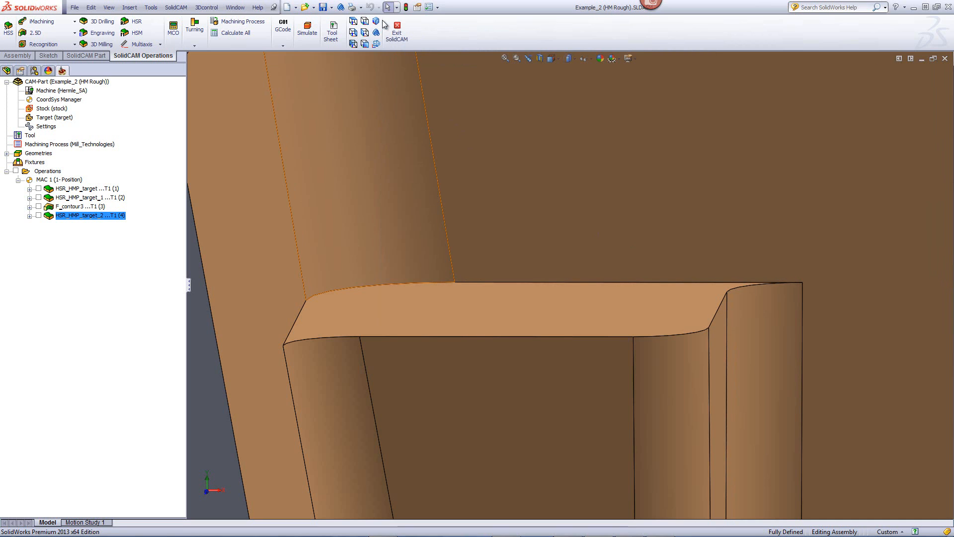
Close the Example_2 (HM Rough) part and open the recent CAM-part Example1.prz from the 5_HSR folder.
click(376, 21)
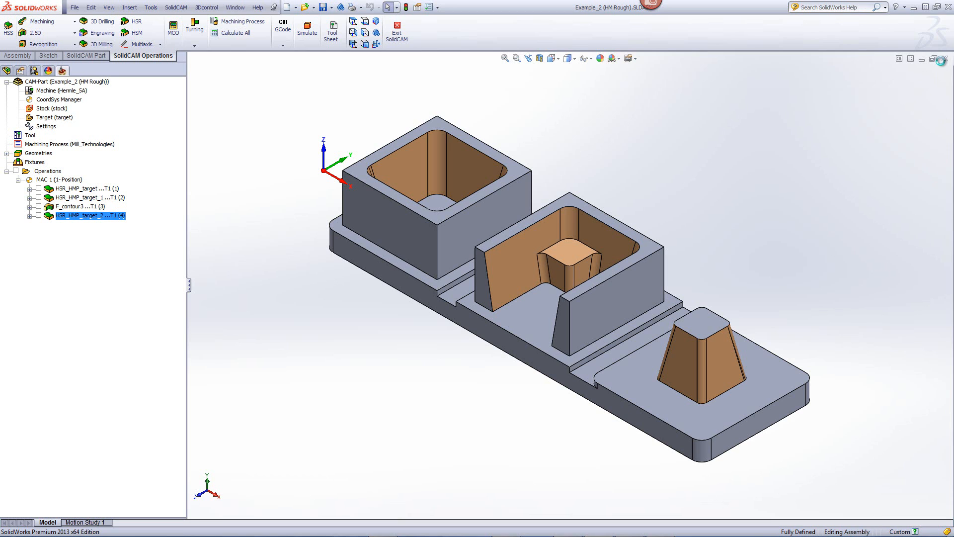
click(945, 58)
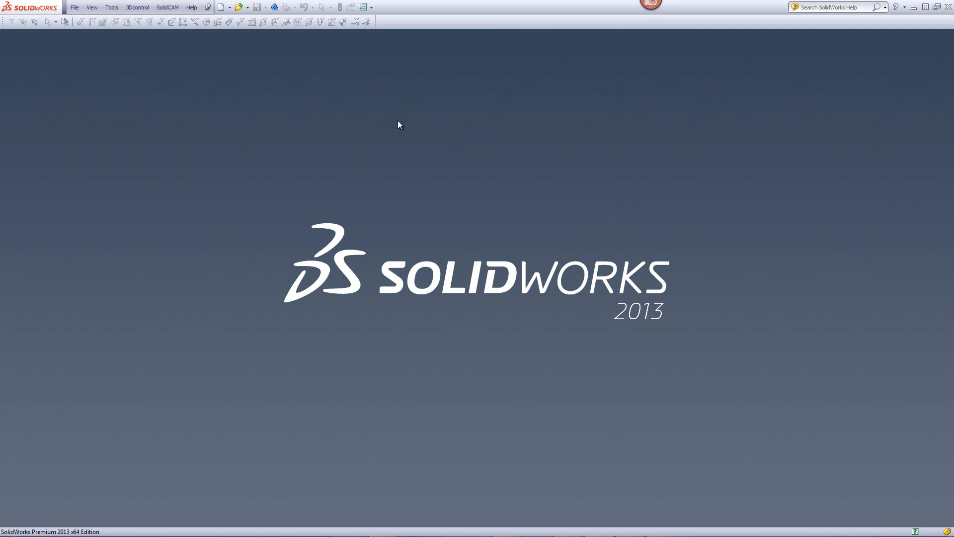
click(167, 7)
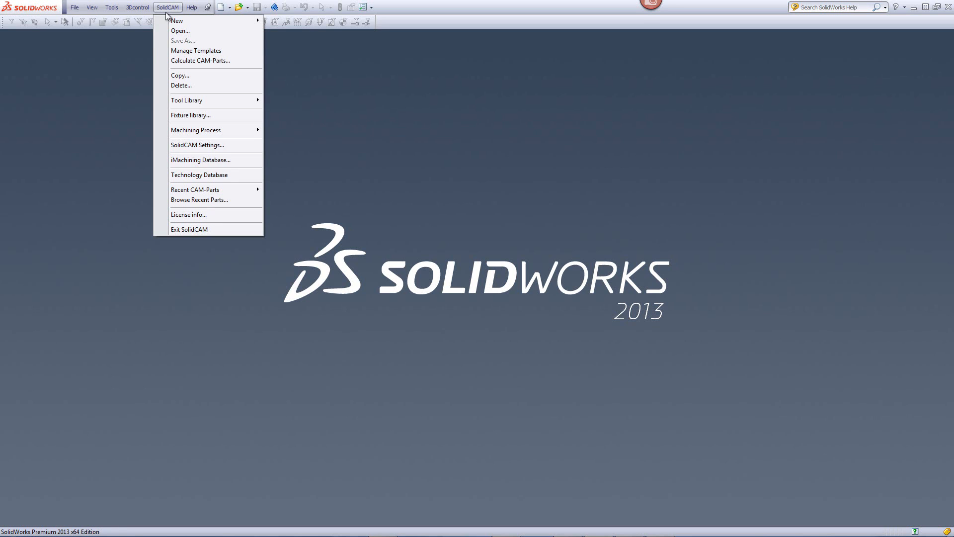
mouse_move(220, 191)
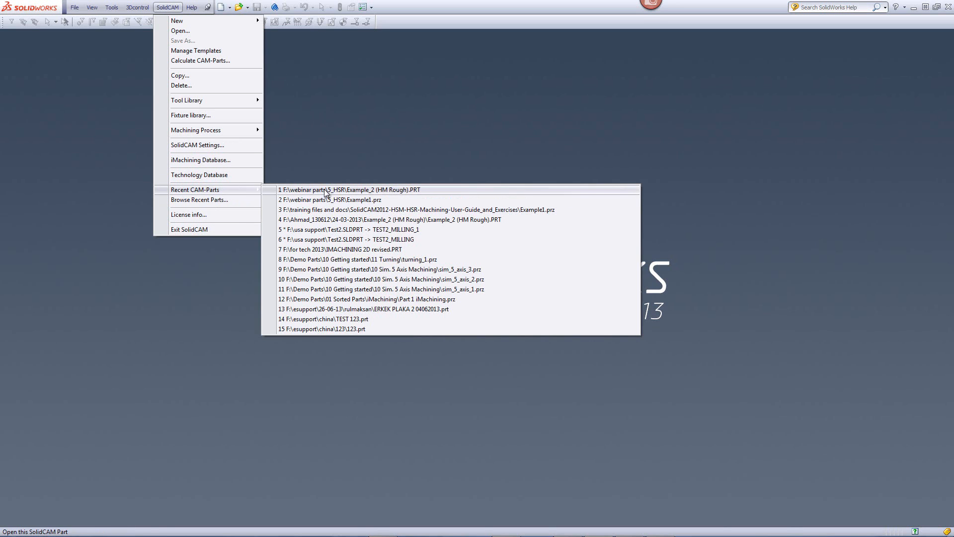
click(347, 201)
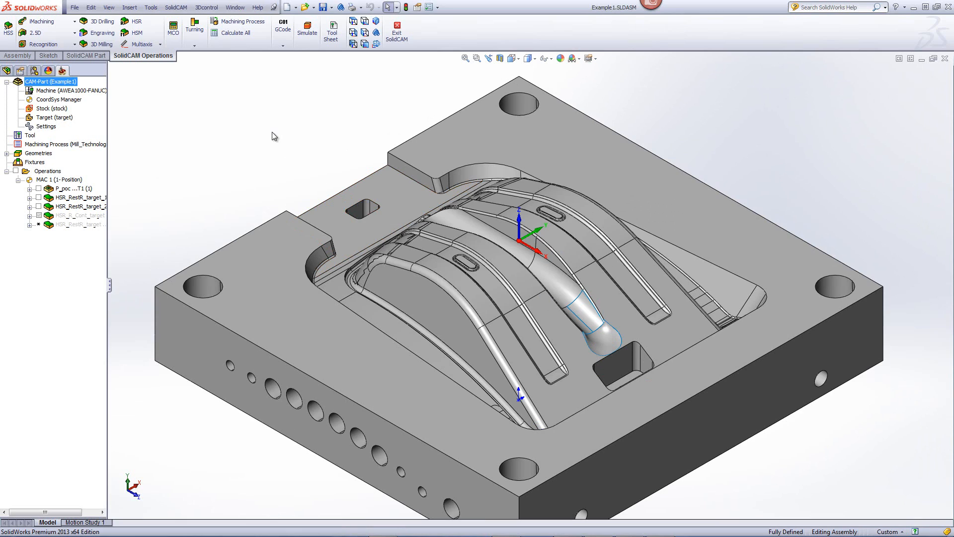
Review the stock definition style options for editing the passes of the HSR_RestR_target_1 rest roughing operation.
double_click(78, 198)
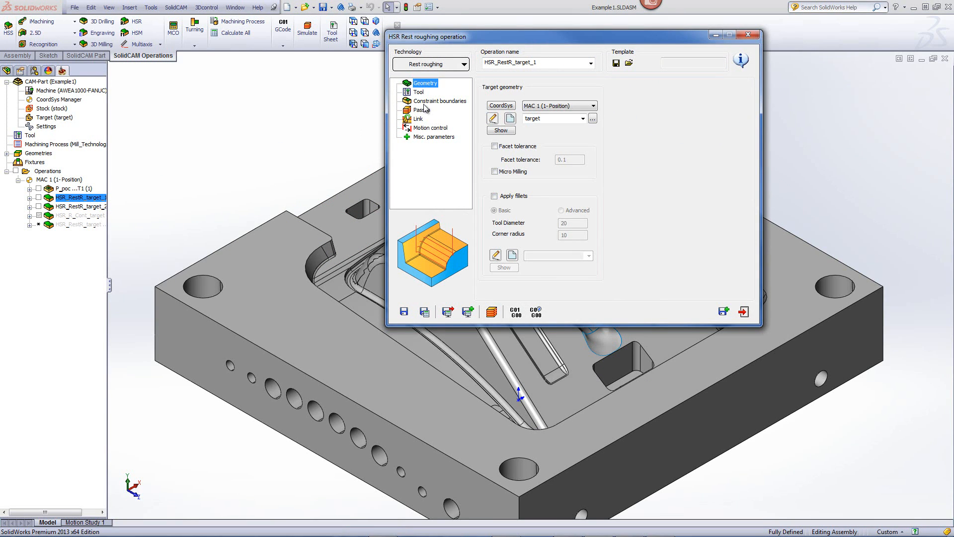
click(422, 110)
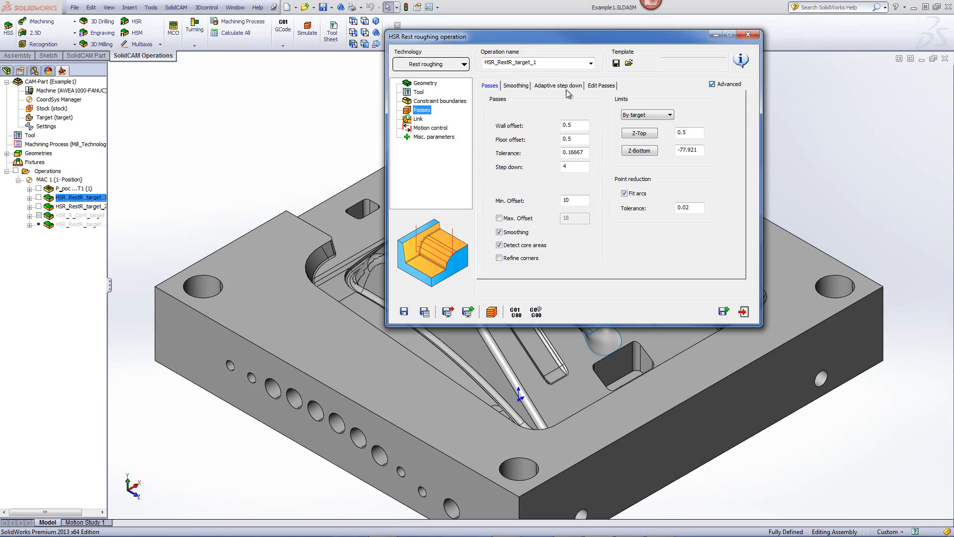
click(606, 88)
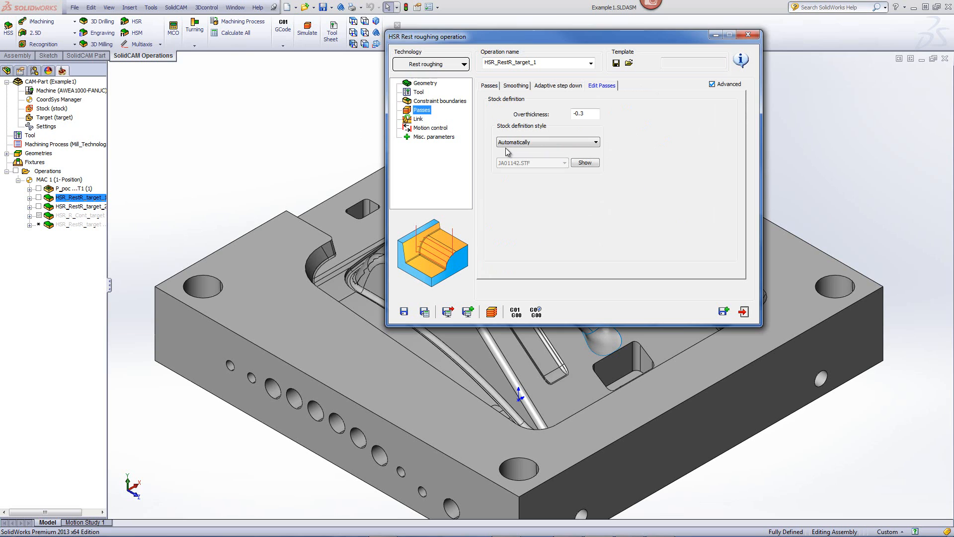
click(597, 143)
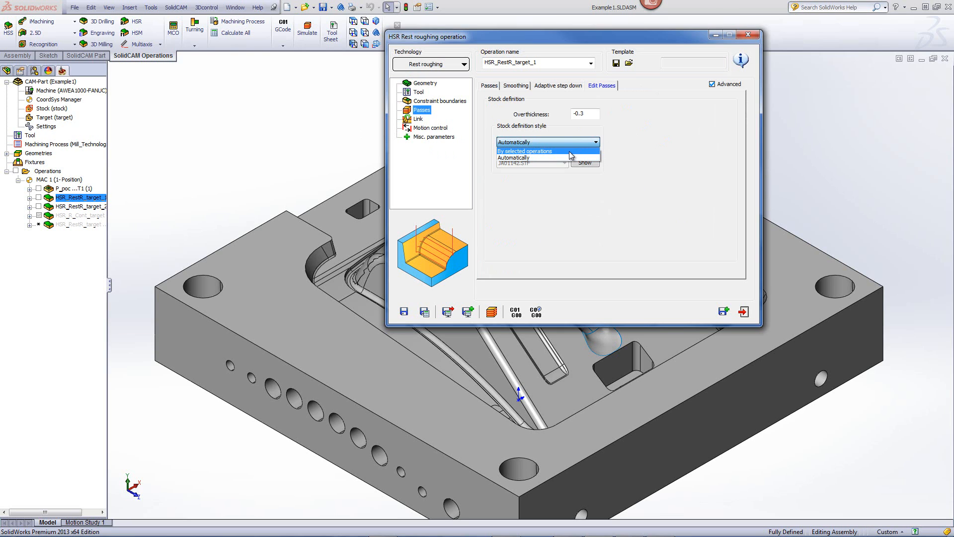
click(619, 139)
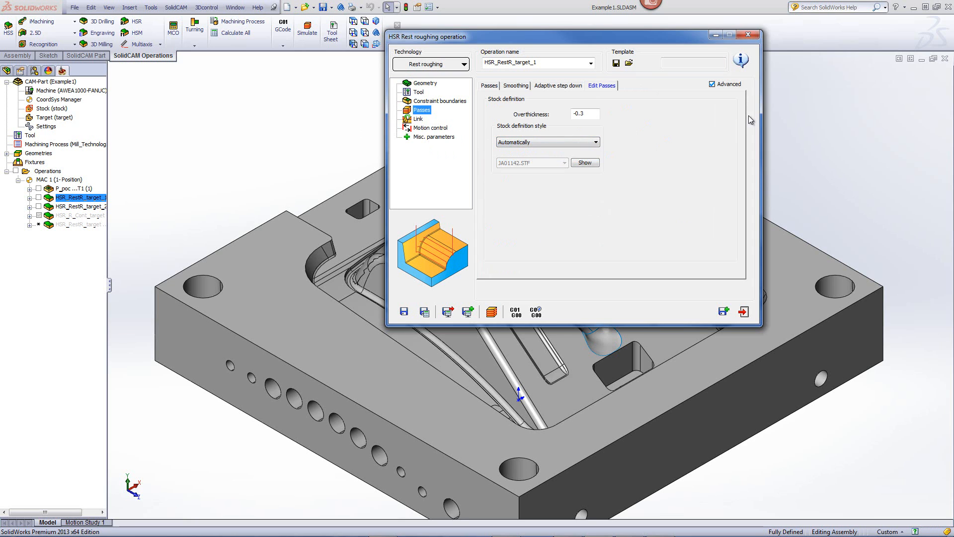
click(750, 35)
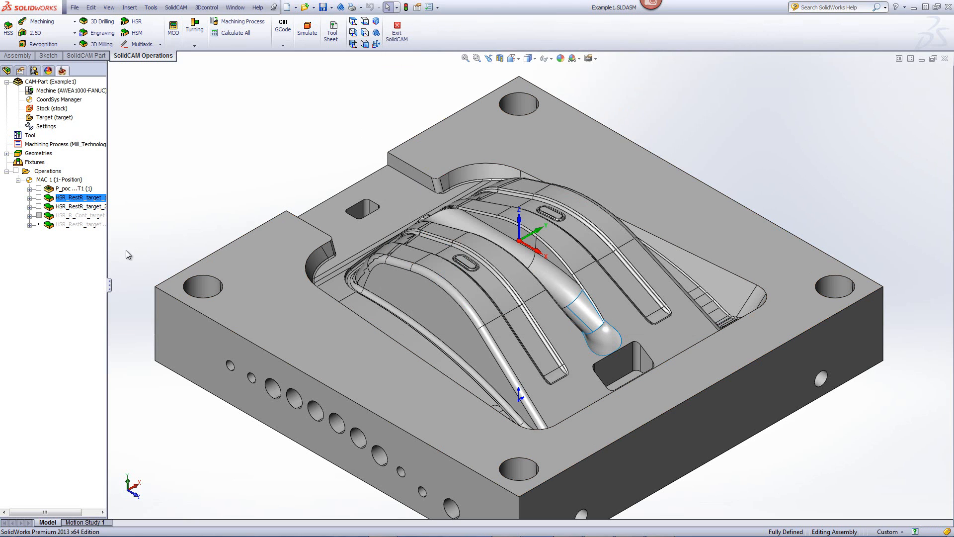
Unsuppress the HSR_R_Cont_target contour roughing operation.
right_click(77, 218)
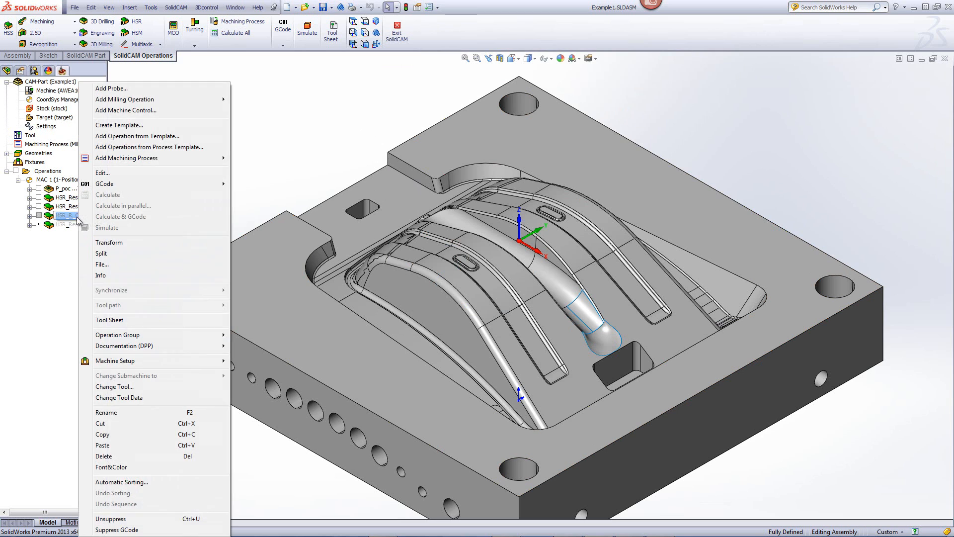
click(132, 519)
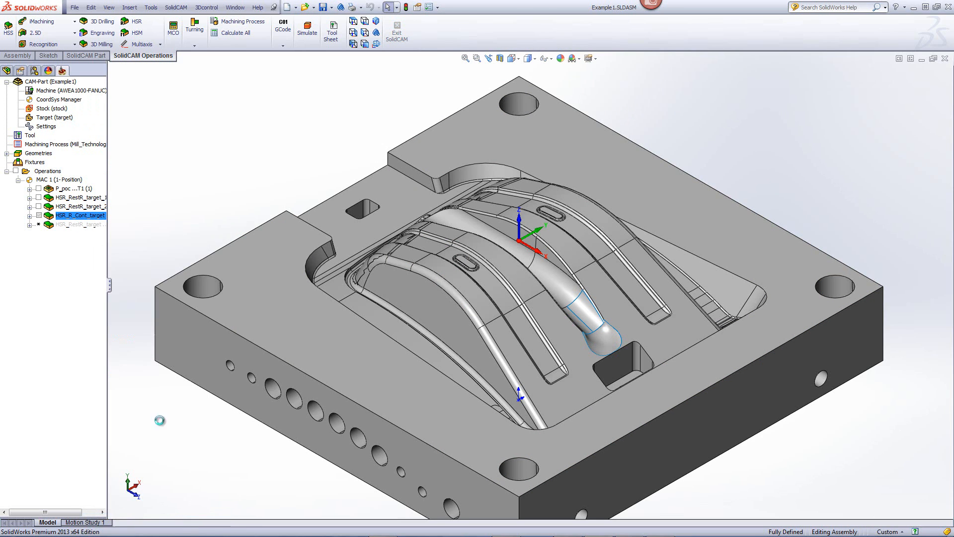
Review the stock definition styles for Edit using surfaces in the HSR_R_Cont_target passes, and exit without saving the operation.
double_click(82, 216)
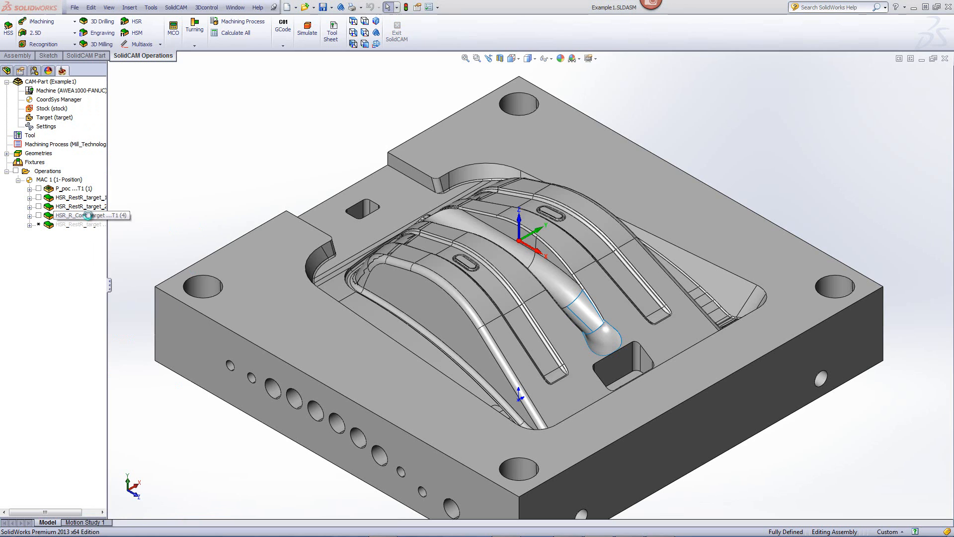
click(422, 111)
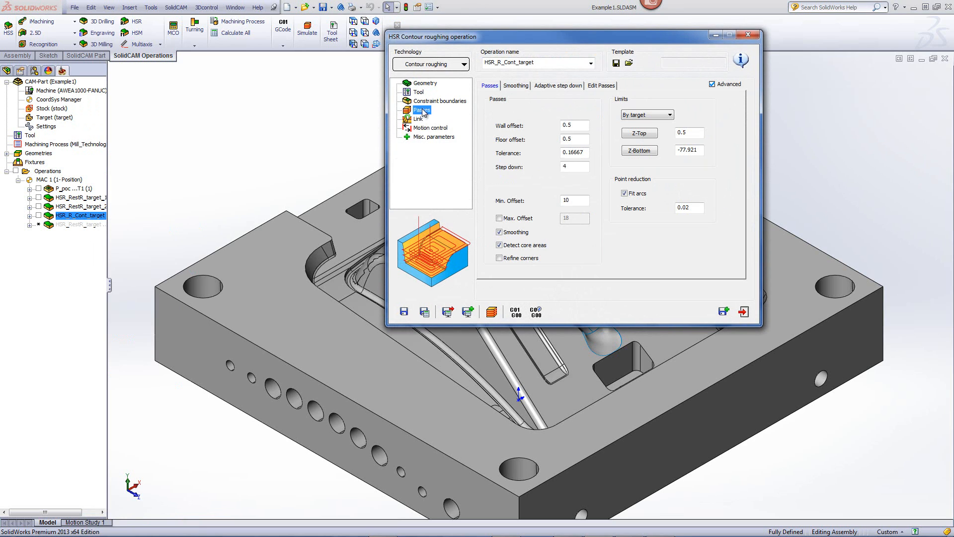
click(605, 86)
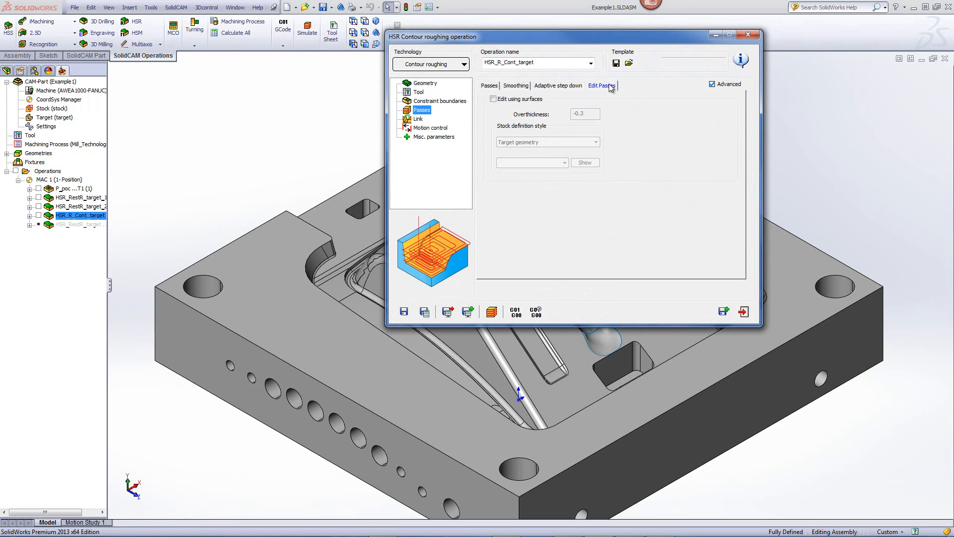
click(494, 99)
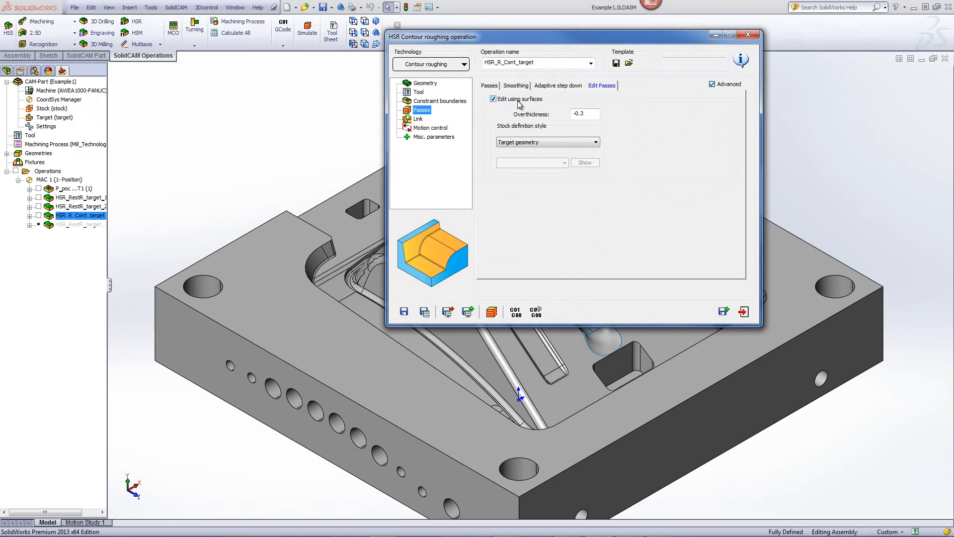
click(562, 145)
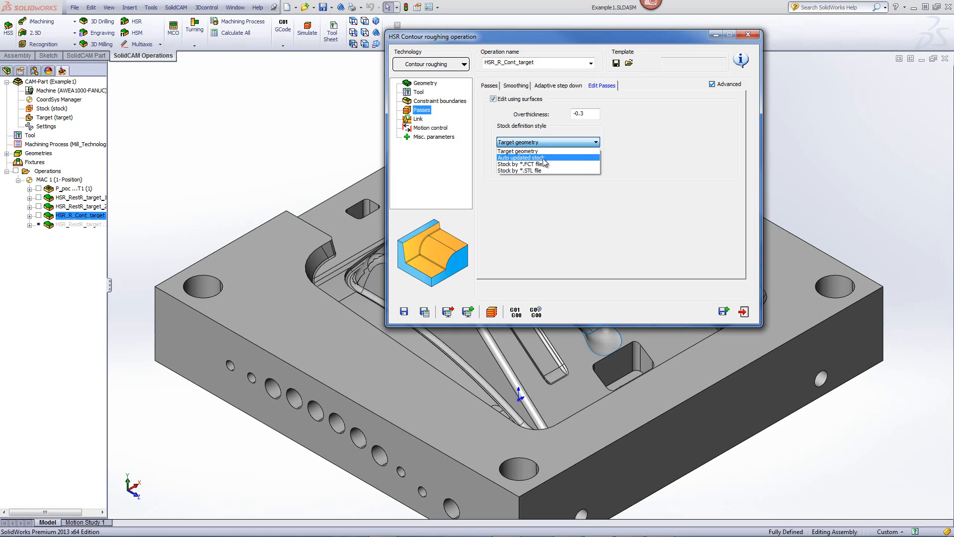
click(619, 229)
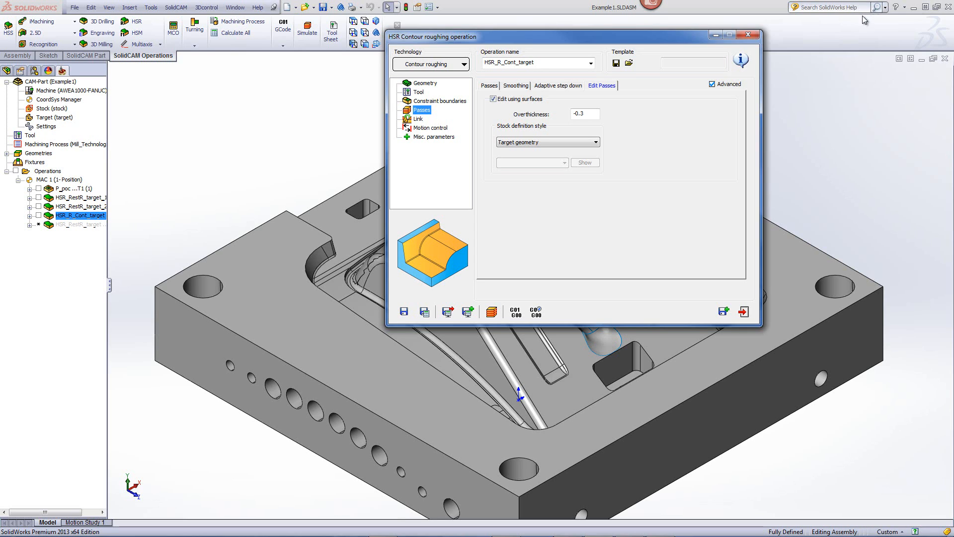
click(748, 34)
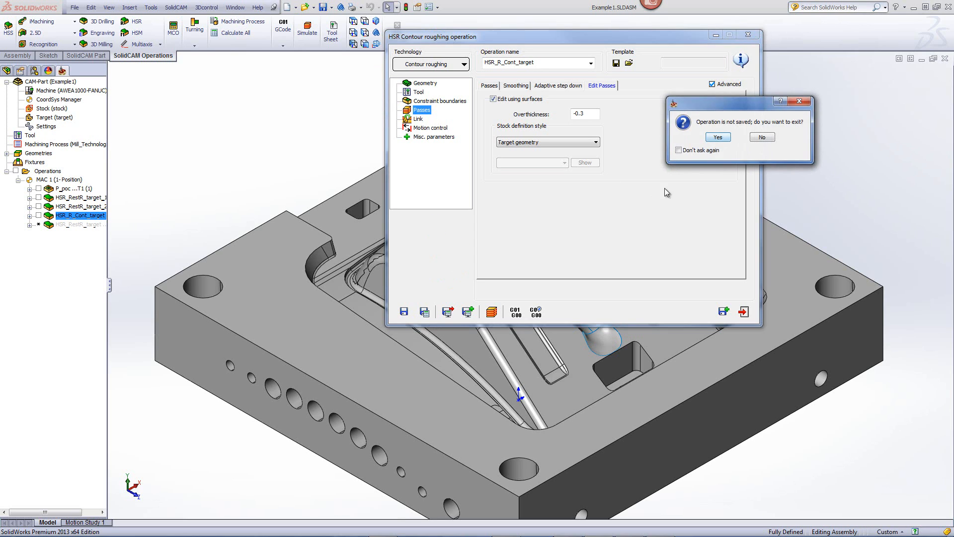
click(718, 138)
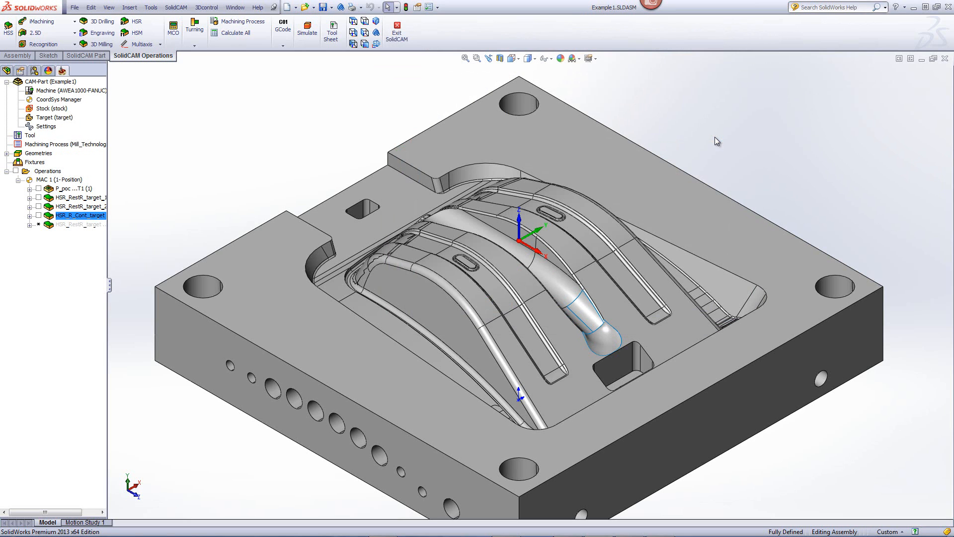
Simulate the HSR_RestR_target_1 rest roughing operation in SolidVerify and run it through.
click(70, 198)
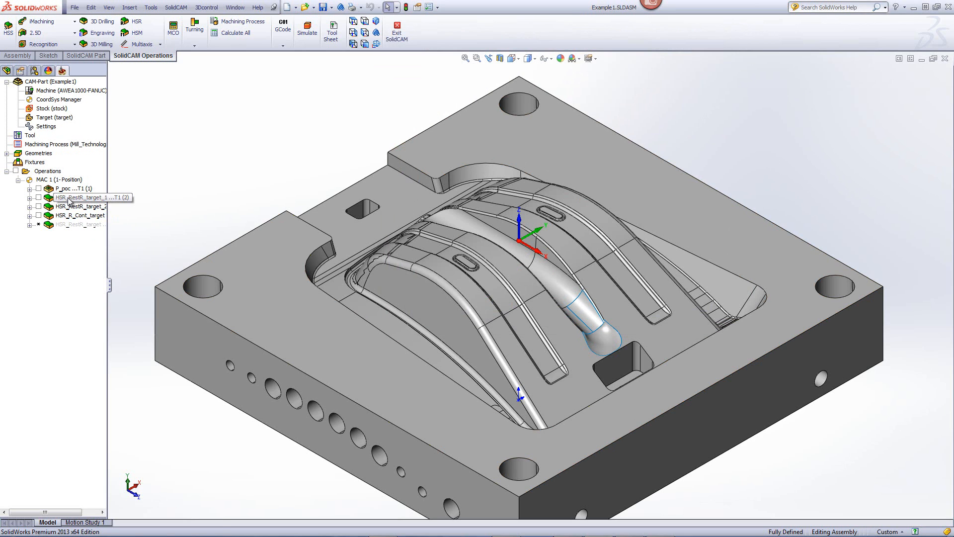
right_click(71, 198)
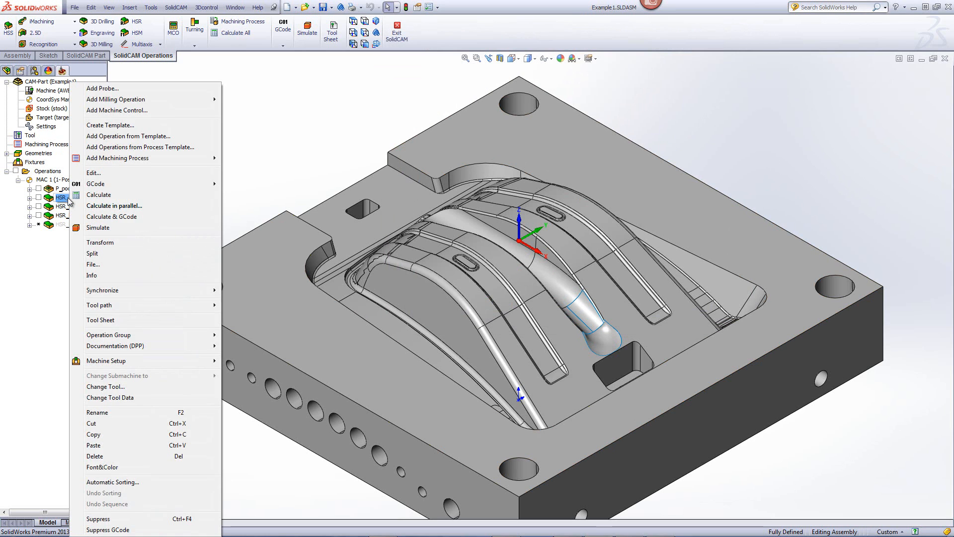
click(107, 229)
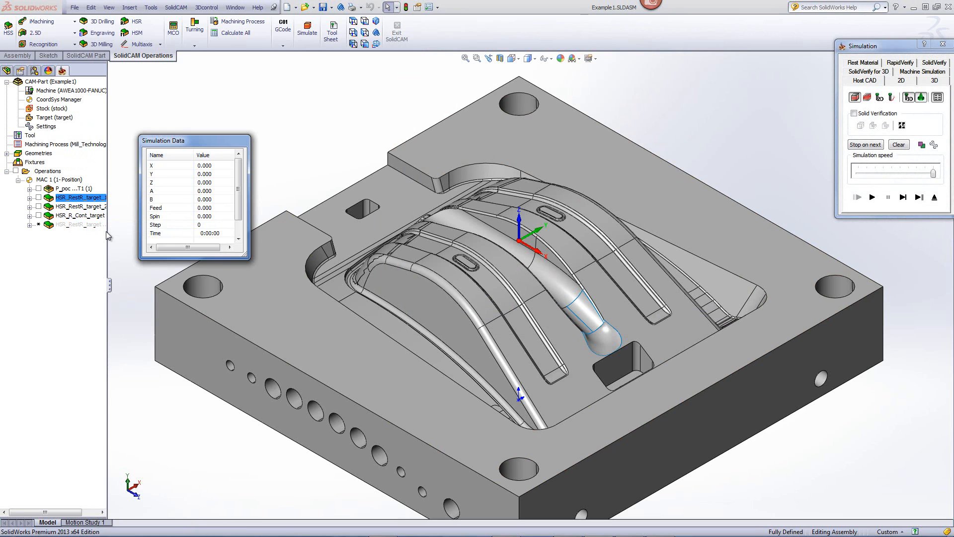
click(929, 69)
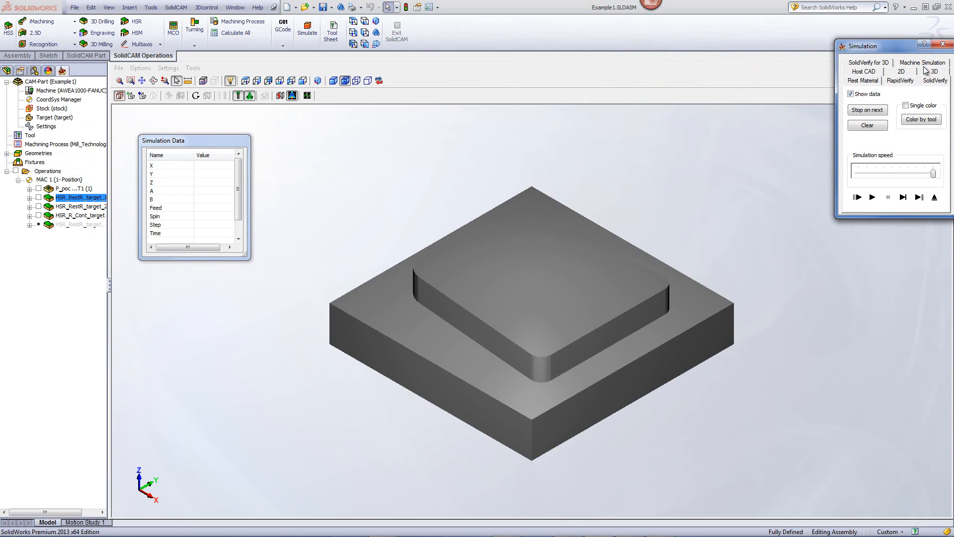
click(872, 197)
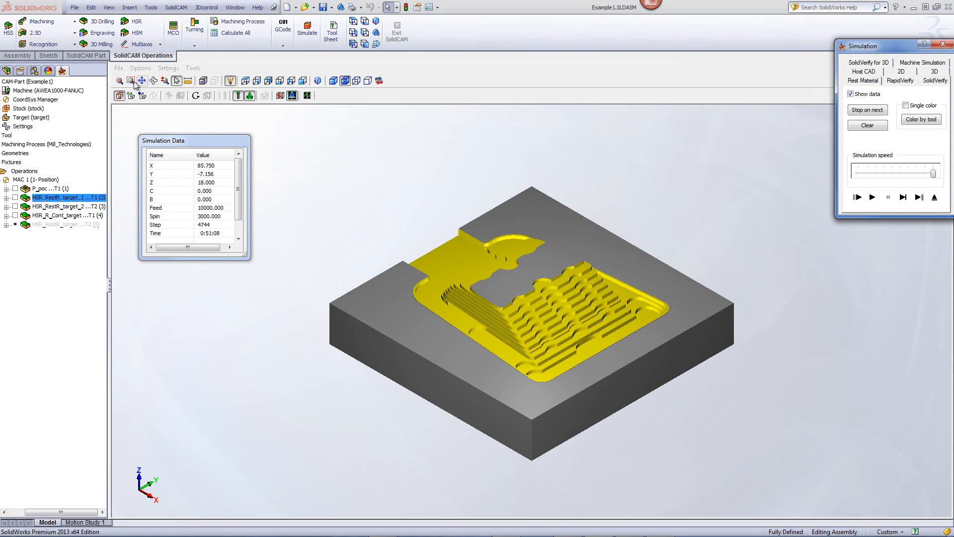
Review the FCT and STL options for opening and saving the machined stock, and exit the simulation.
click(120, 69)
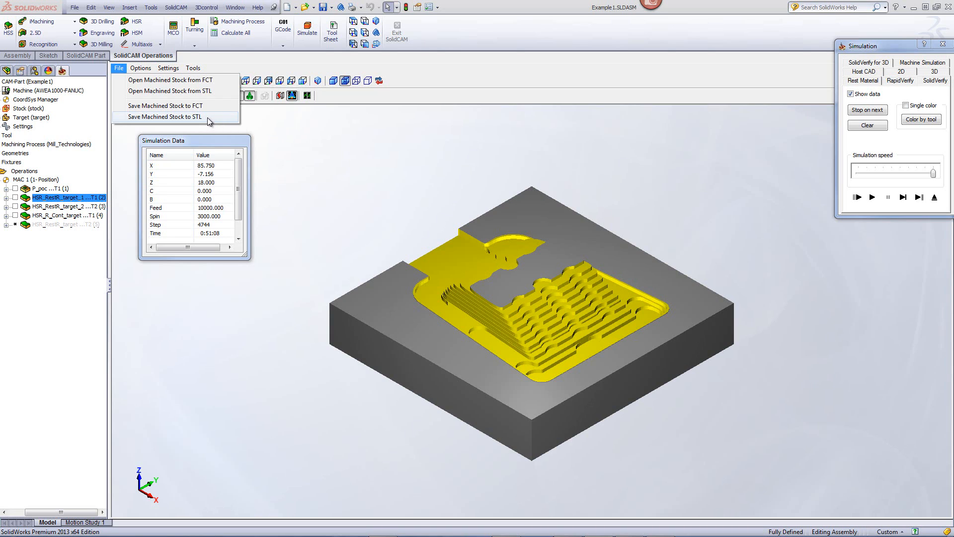
key(Escape)
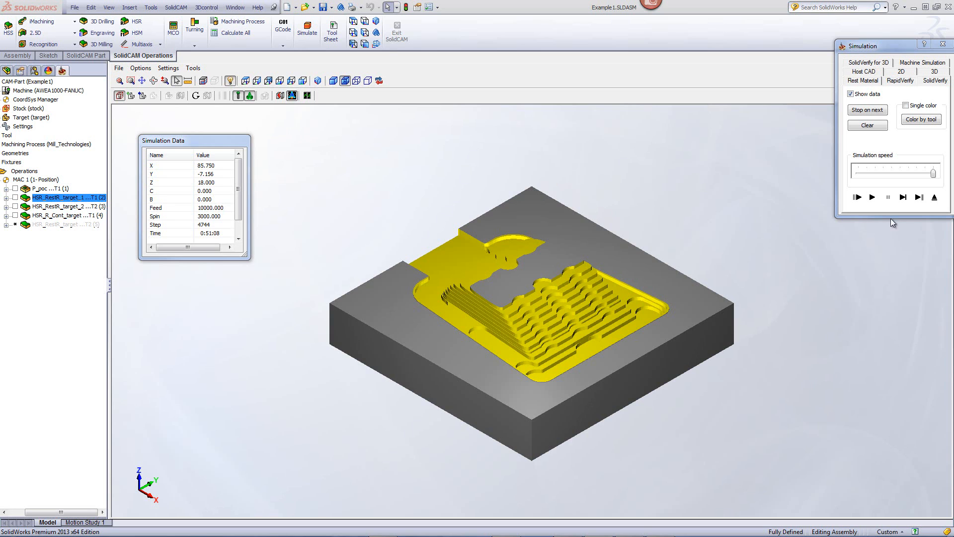
click(934, 197)
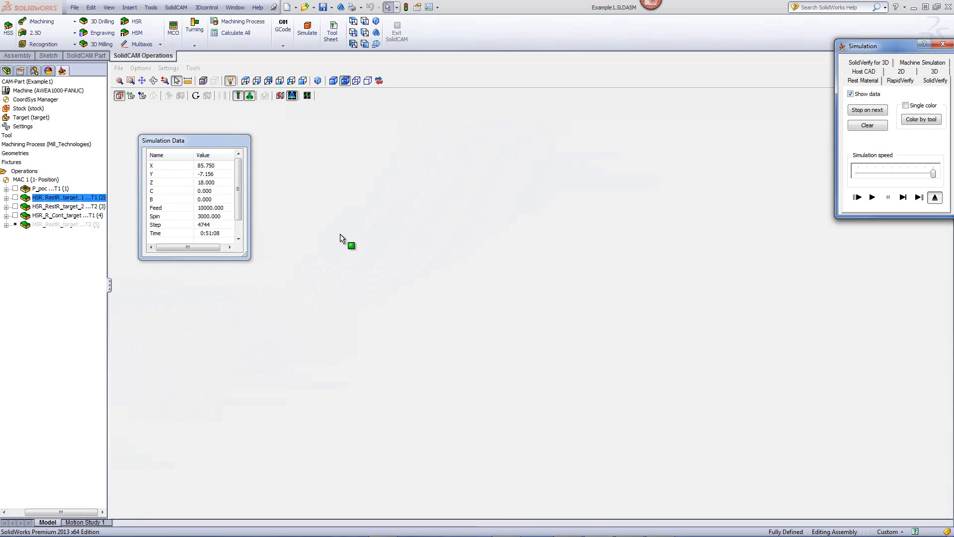
Open the HSR_RestR_target_1 operation and show the stock definition for editing its passes.
double_click(81, 199)
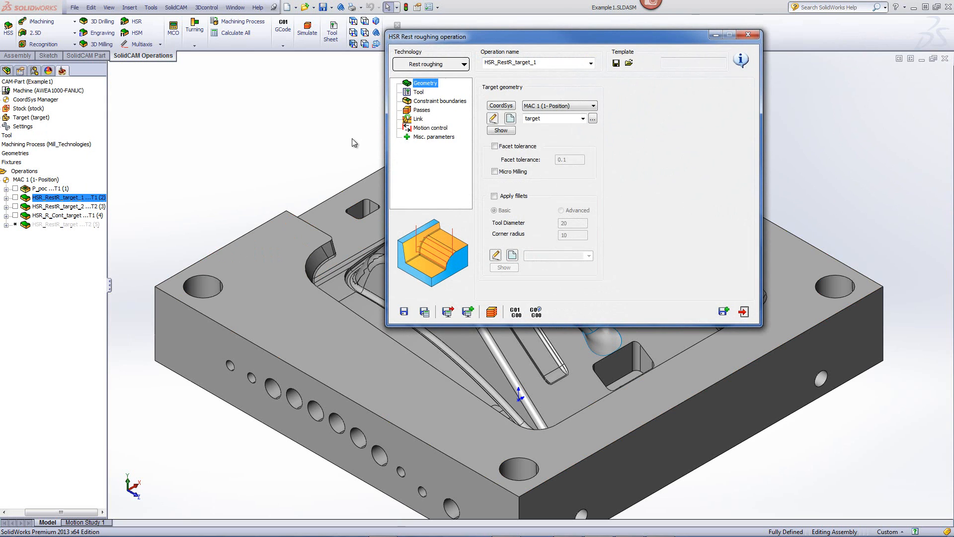
click(422, 110)
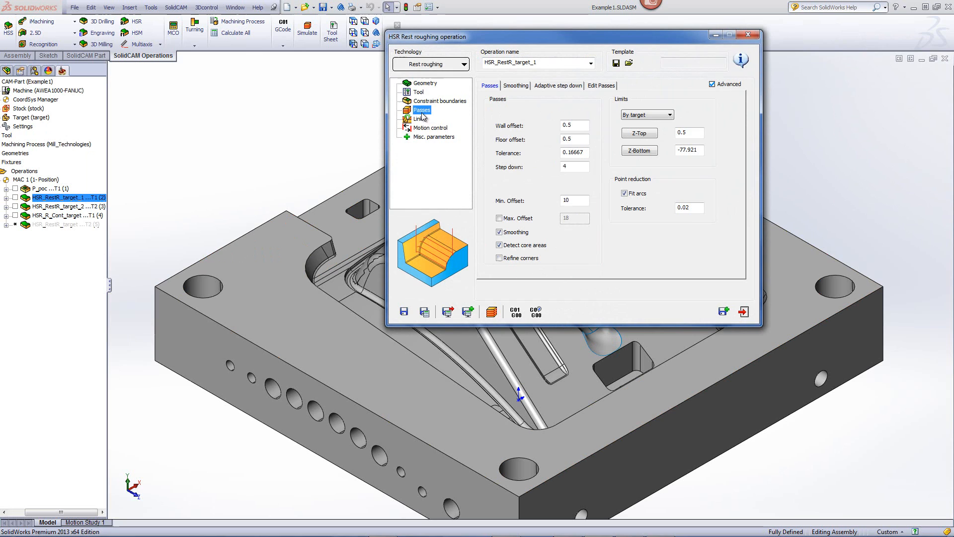
click(597, 87)
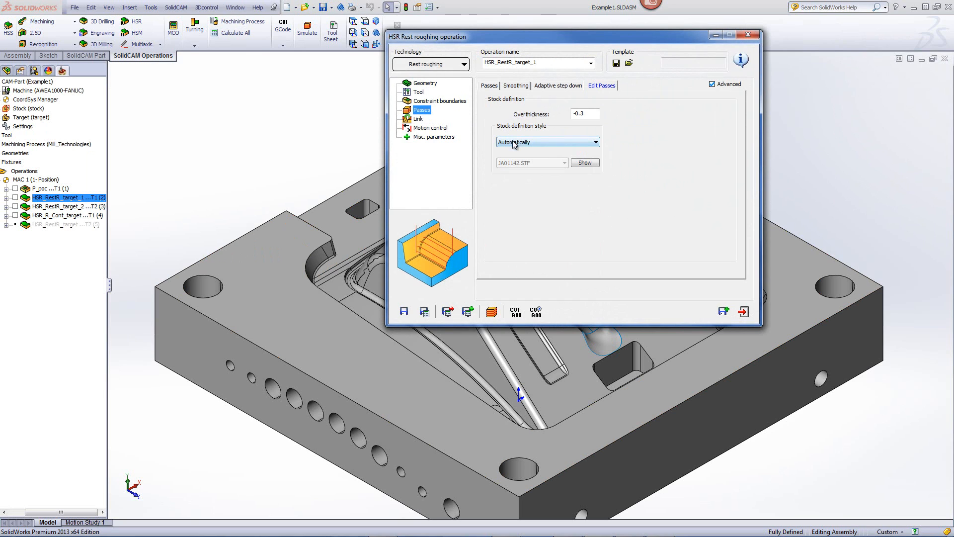
Switch the technology to Contour roughing, enable Edit using surfaces for the passes, and review the stock definition styles.
click(430, 65)
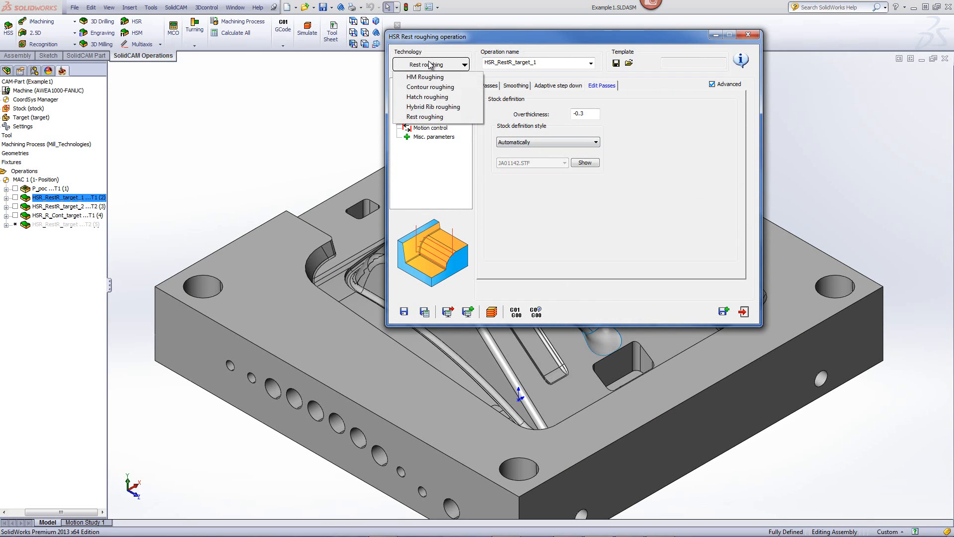
click(428, 87)
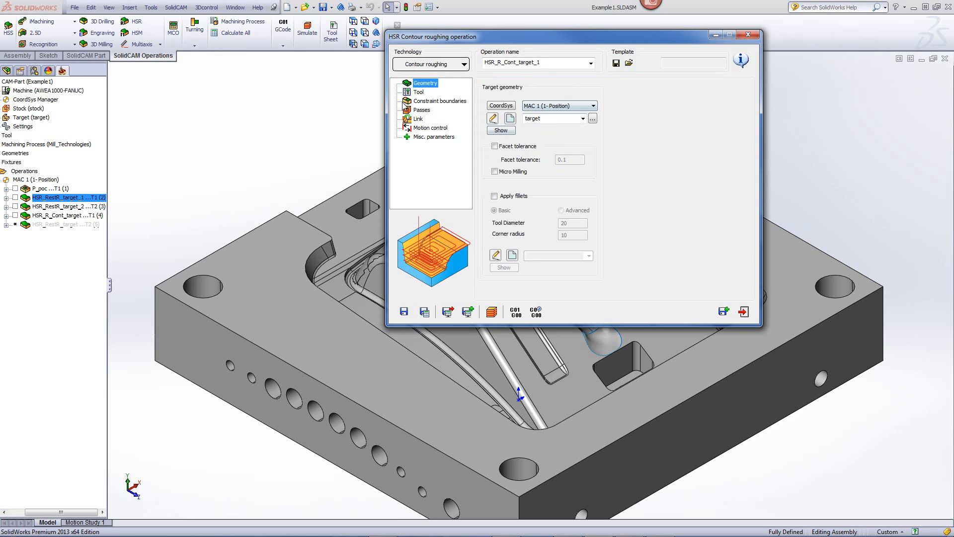
click(421, 109)
click(601, 86)
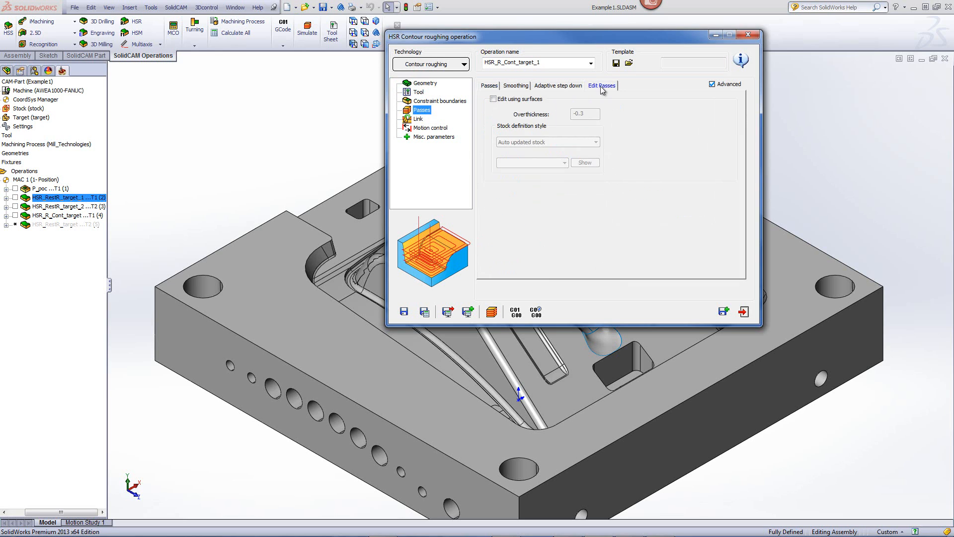
click(493, 99)
click(527, 143)
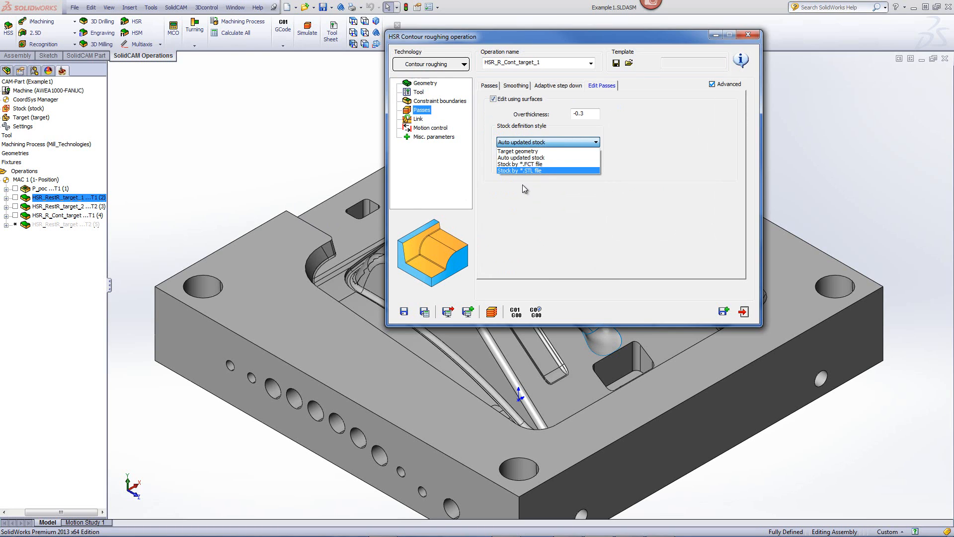
click(667, 114)
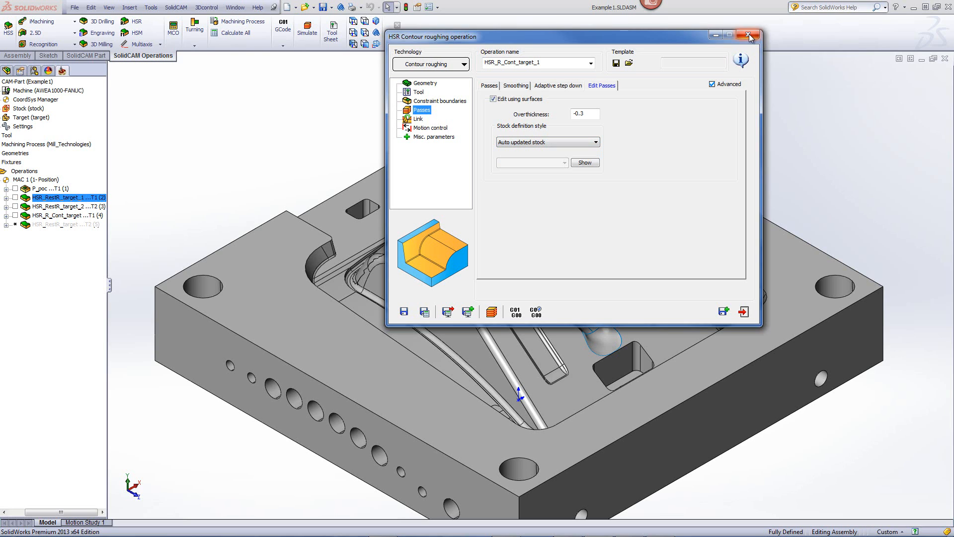
Switch the technology back to Rest roughing, review the stock definition styles for its passes, and exit without saving the operation.
click(430, 67)
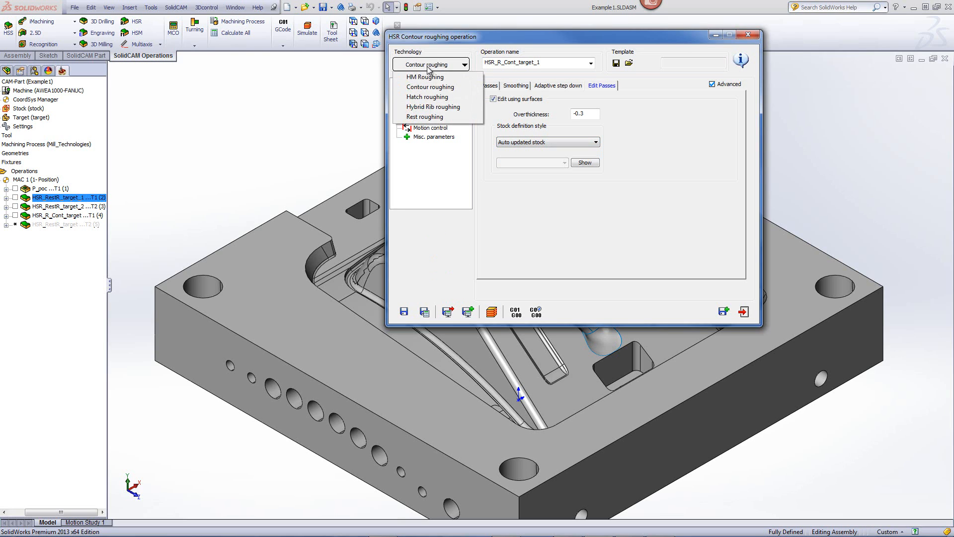
click(420, 117)
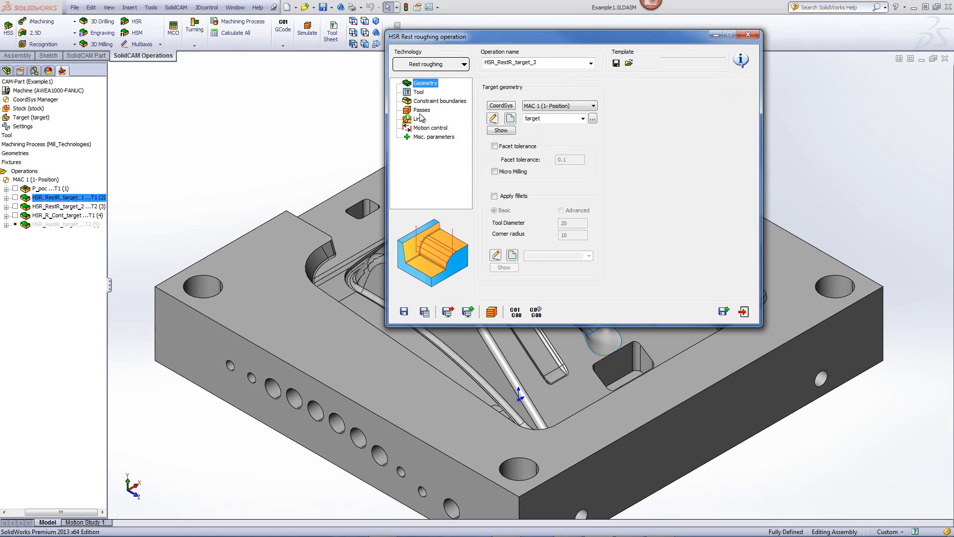
click(422, 110)
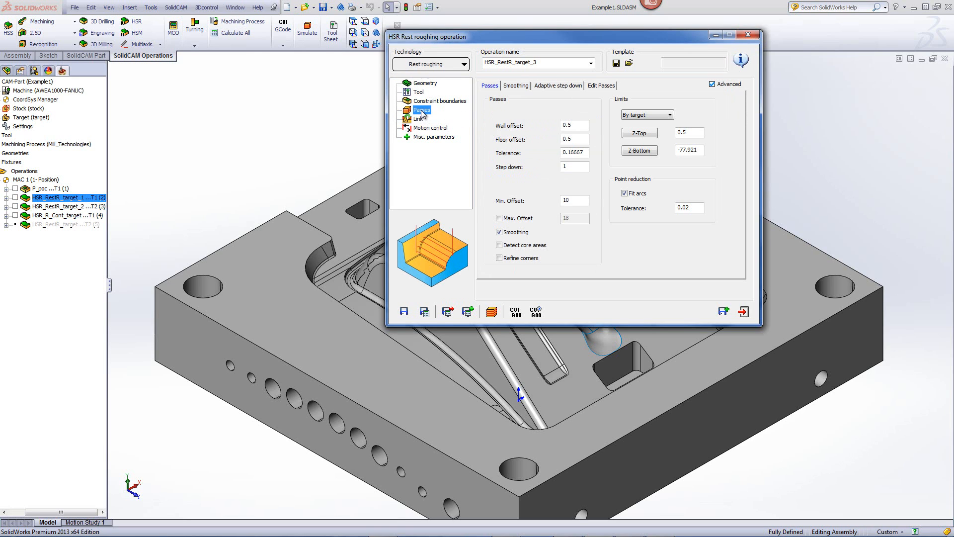
click(596, 87)
click(572, 142)
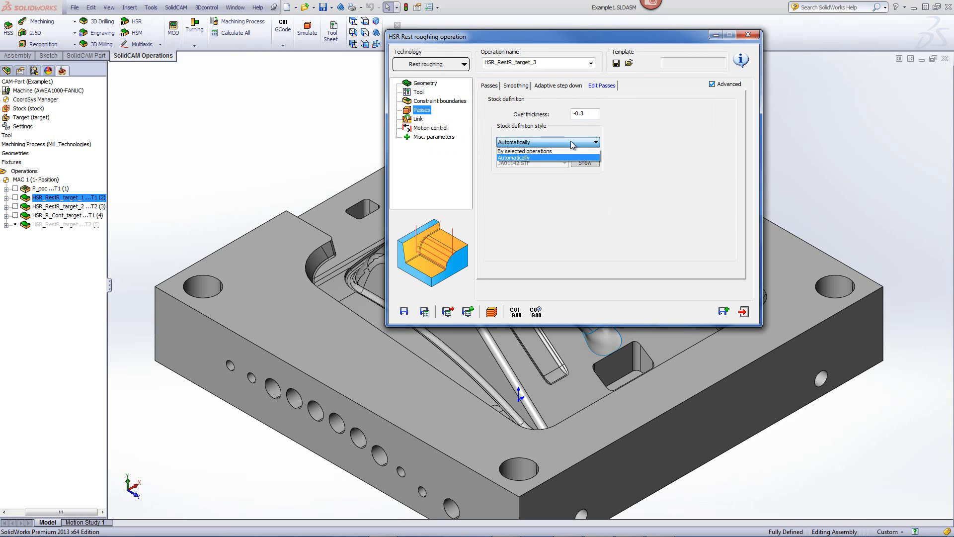
click(571, 141)
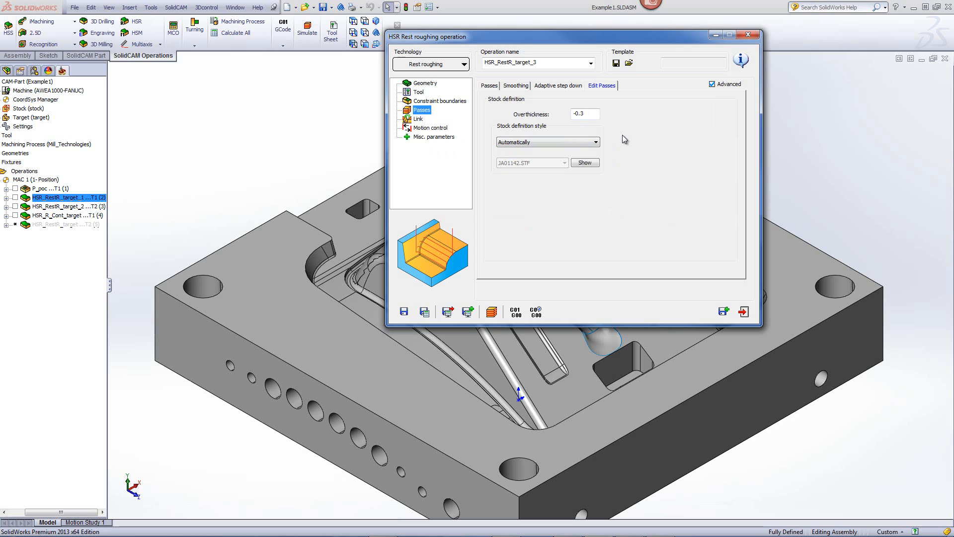
click(748, 35)
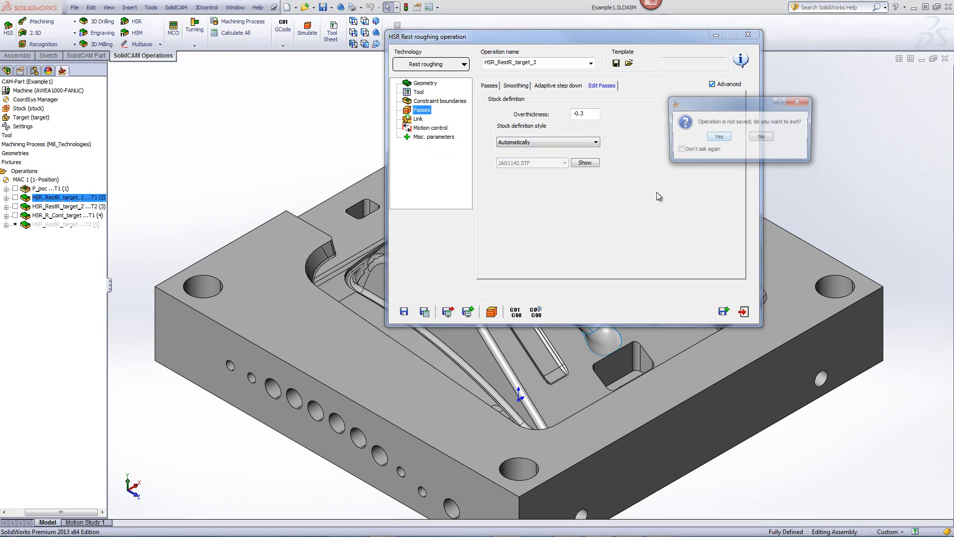
click(716, 137)
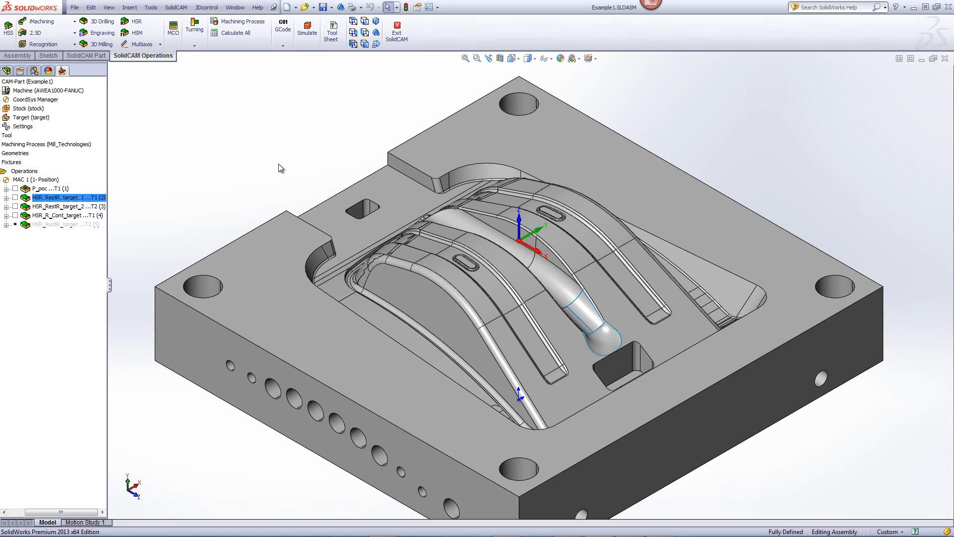
middle_drag(279, 165, 278, 148)
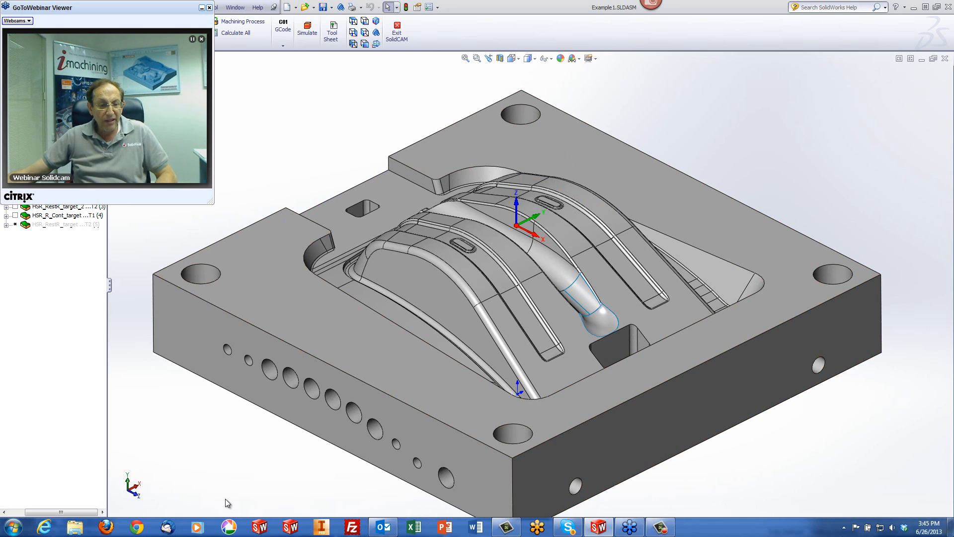
Switch to the SolidCAM website in Internet Explorer, maximize the window, and open the Webinar Recordings page.
mouse_move(37, 528)
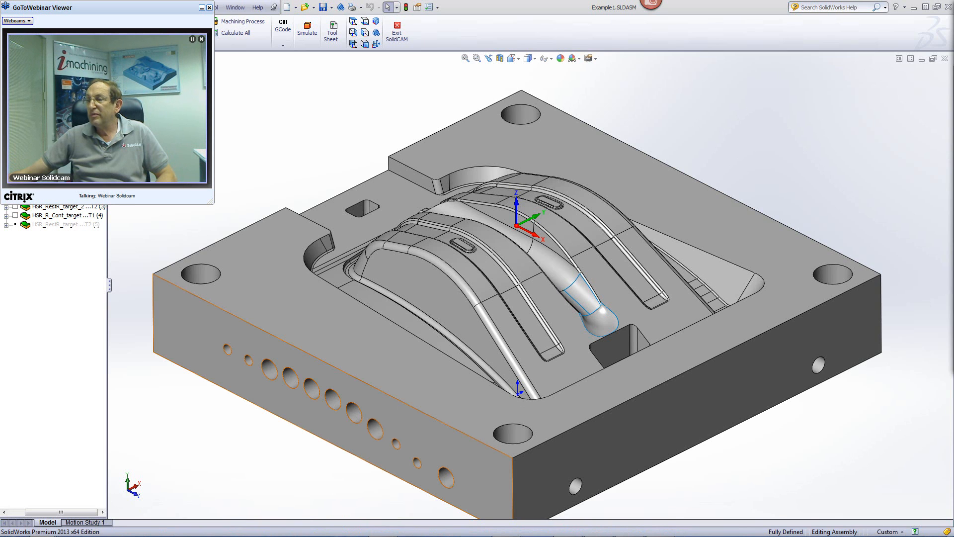
drag(953, 15, 803, 39)
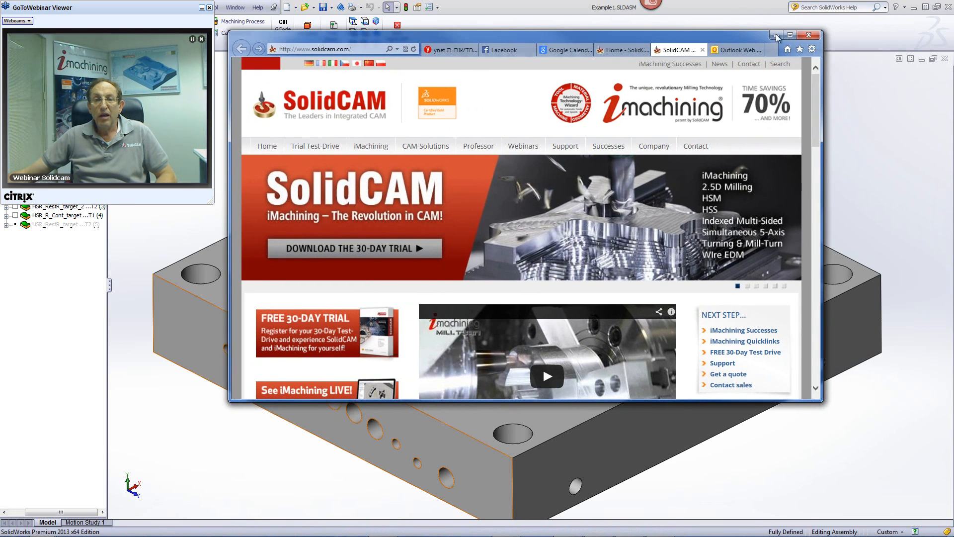
click(787, 36)
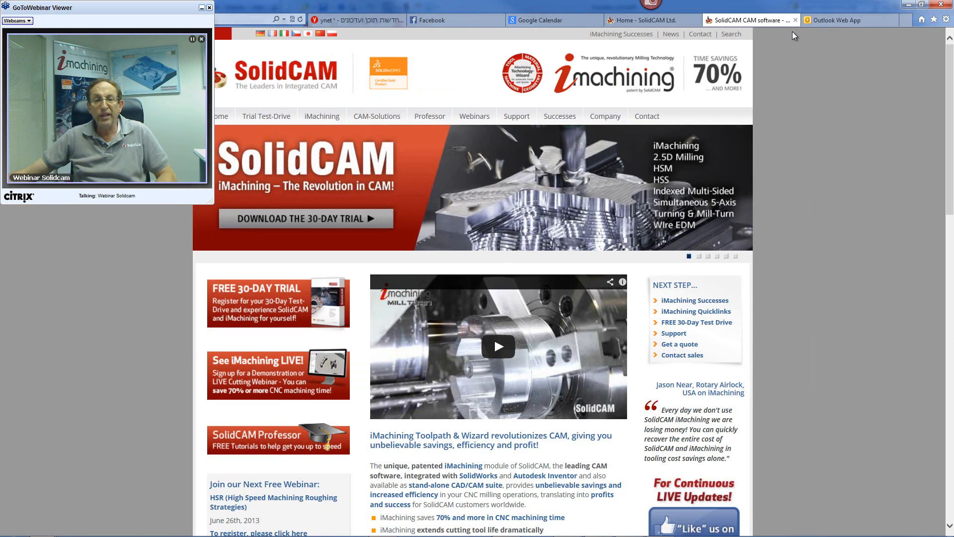
mouse_move(475, 116)
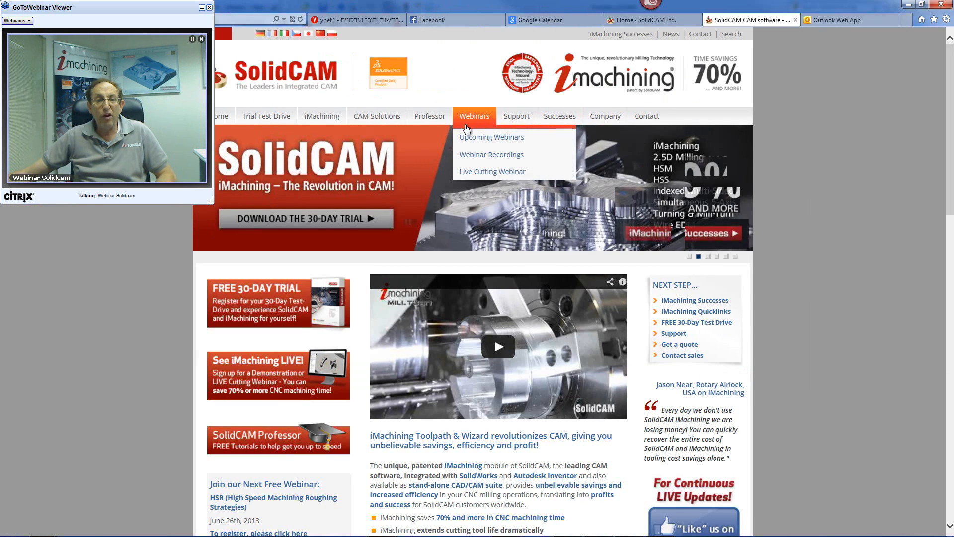
click(481, 156)
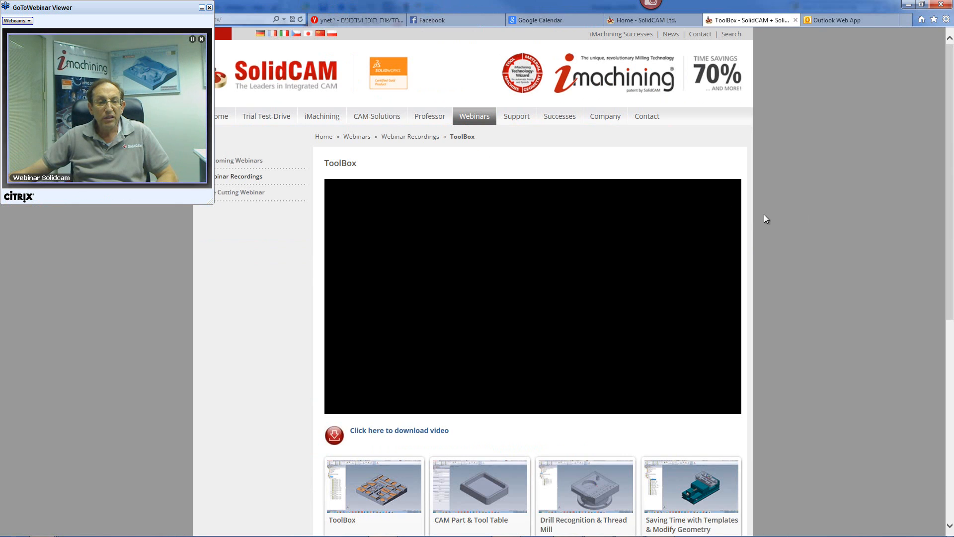
Browse the list of webinar recordings and open the HSS Part 3 recording.
scroll(804, 223, down, 6)
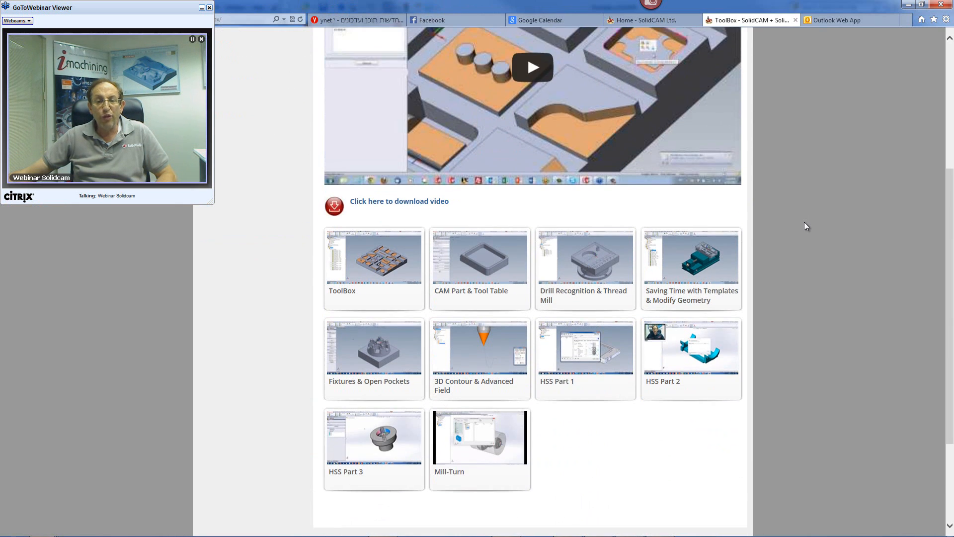
scroll(808, 227, down, 1)
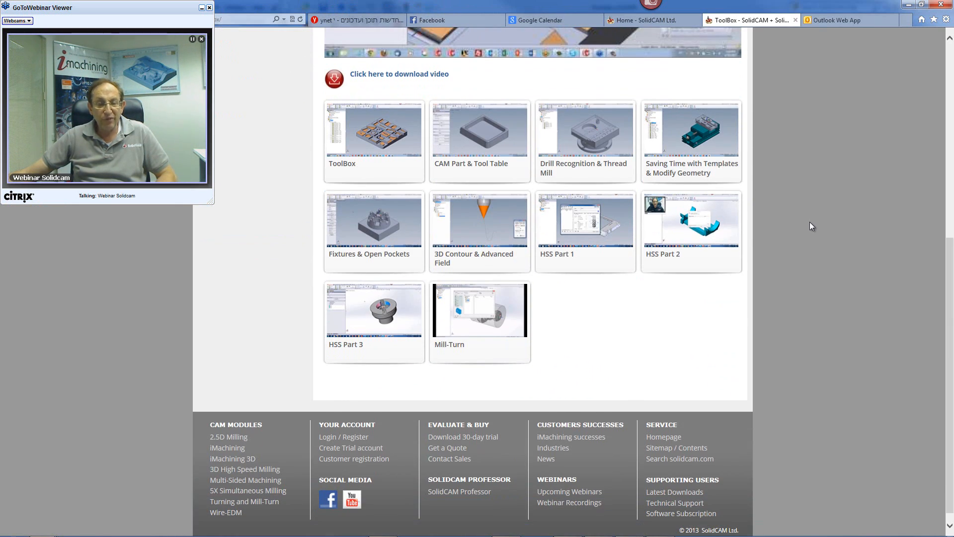
scroll(810, 222, down, 1)
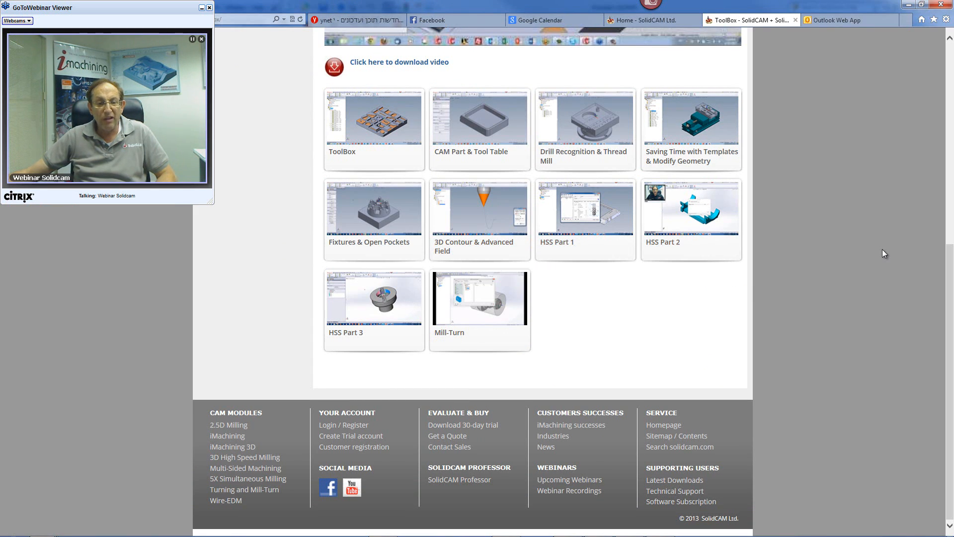
click(345, 336)
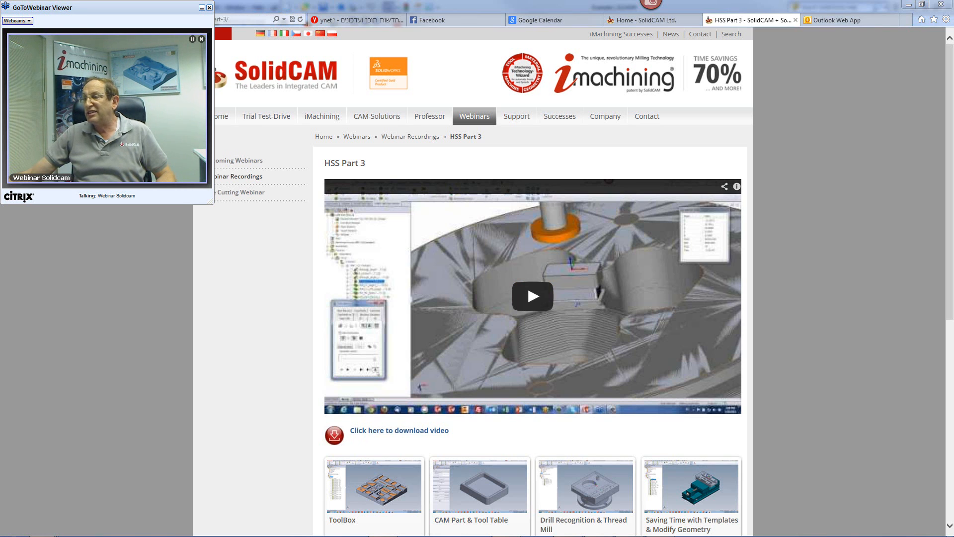
End the GoToWebinar session for all participants.
click(506, 288)
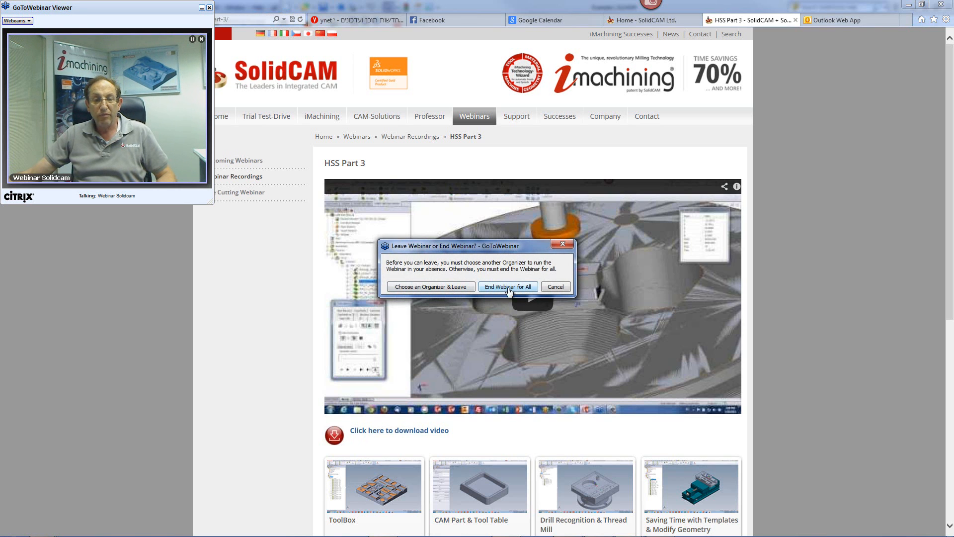